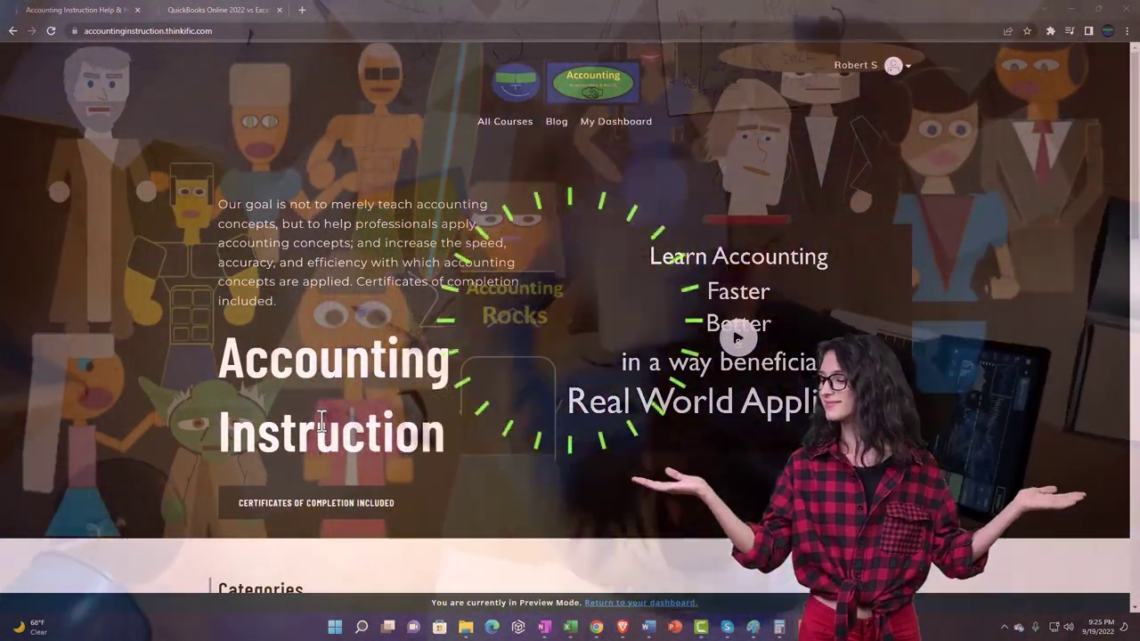
# - Browse the homepage course categories, then switch to the QuickBooks Online 2022 course lesson tab
pyautogui.scroll(-4, 158, 491)
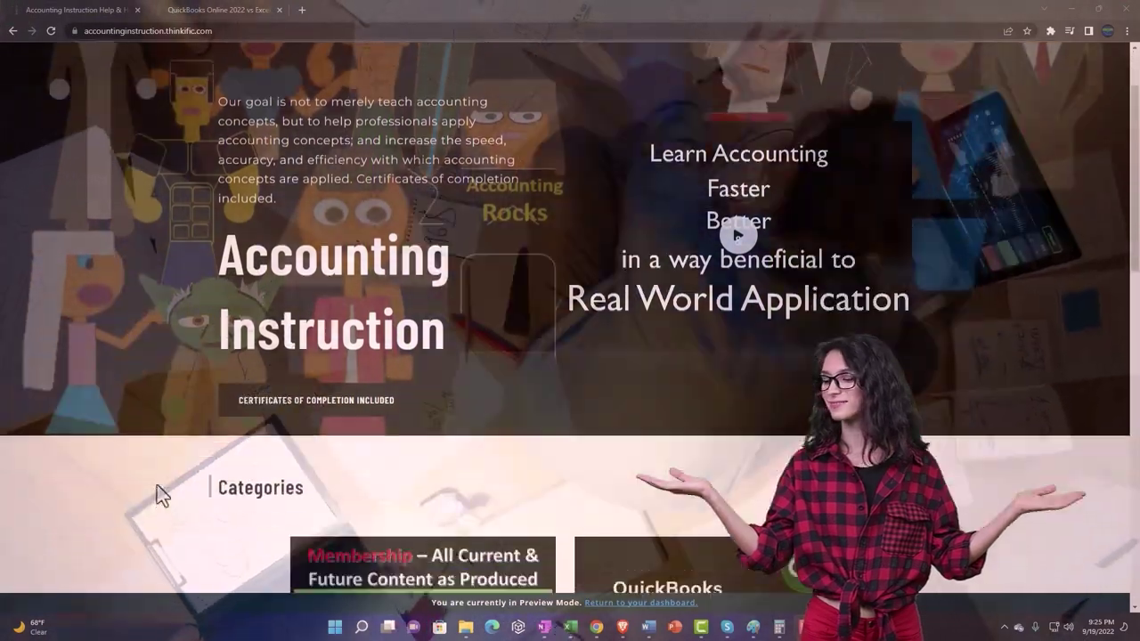
pyautogui.scroll(-3, 156, 486)
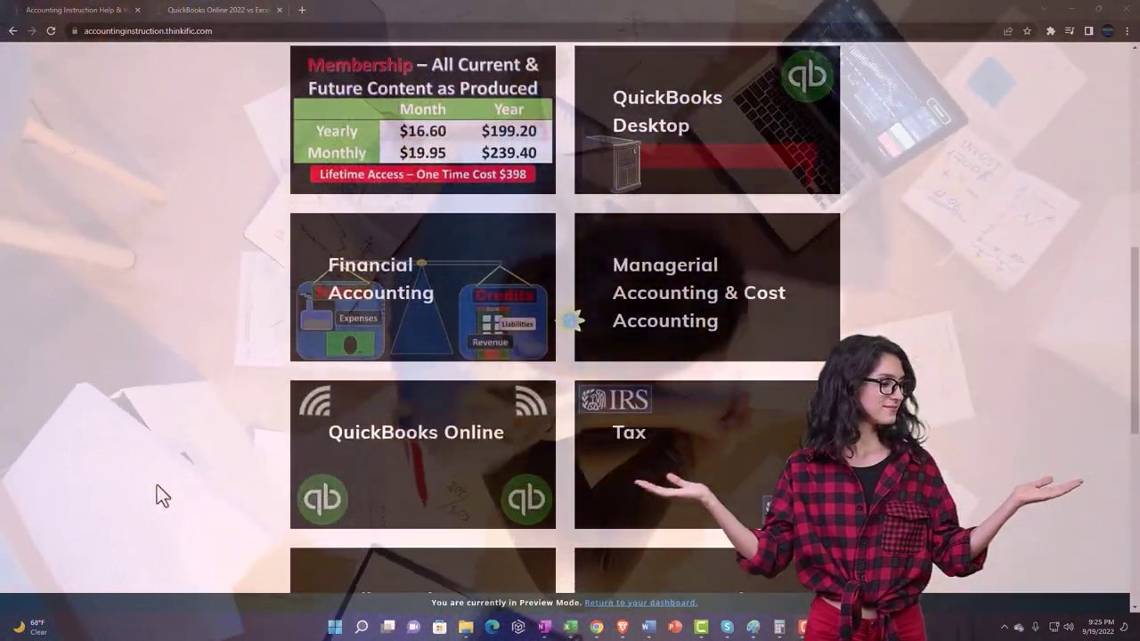
pyautogui.scroll(-5, 157, 487)
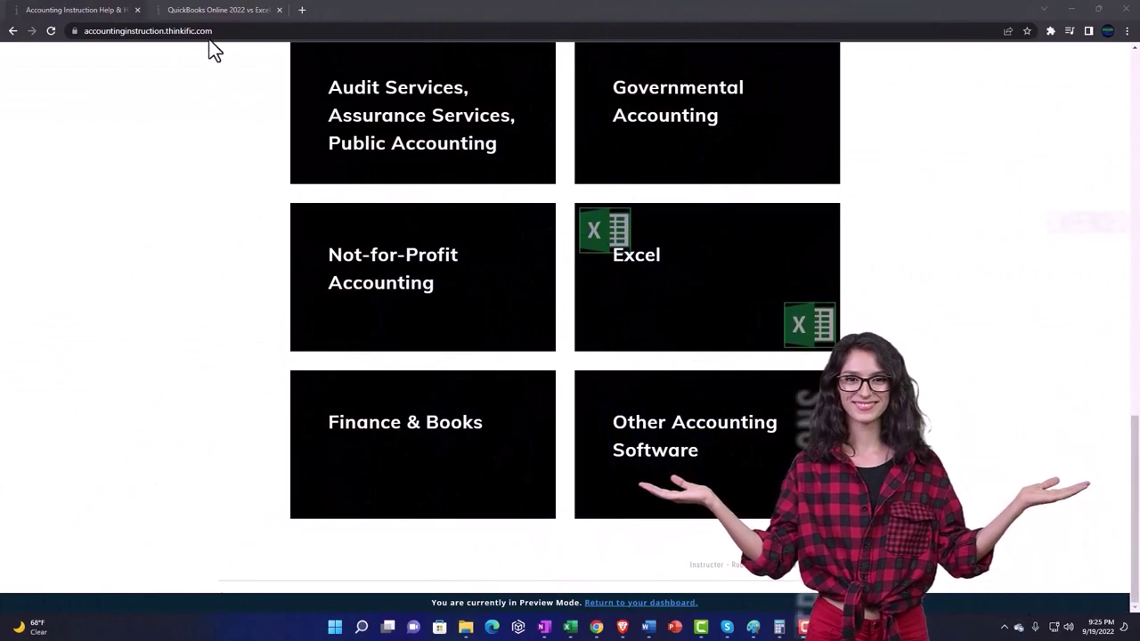
pyautogui.click(204, 10)
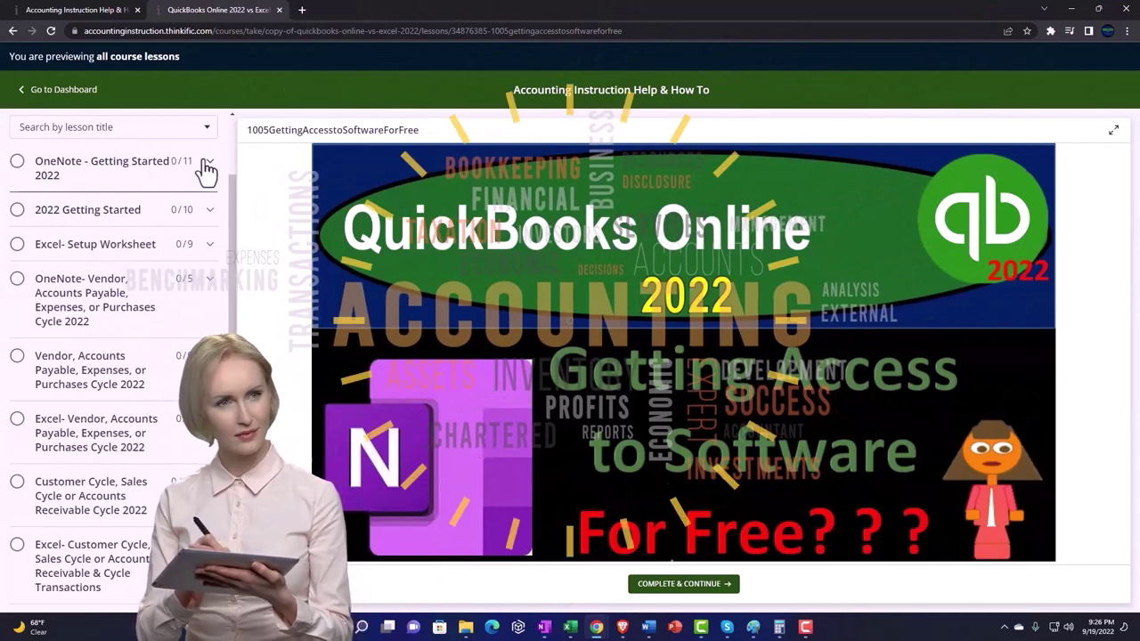
# - Expand the OneNote - Getting Started 2022 section in the lesson sidebar
pyautogui.click(206, 168)
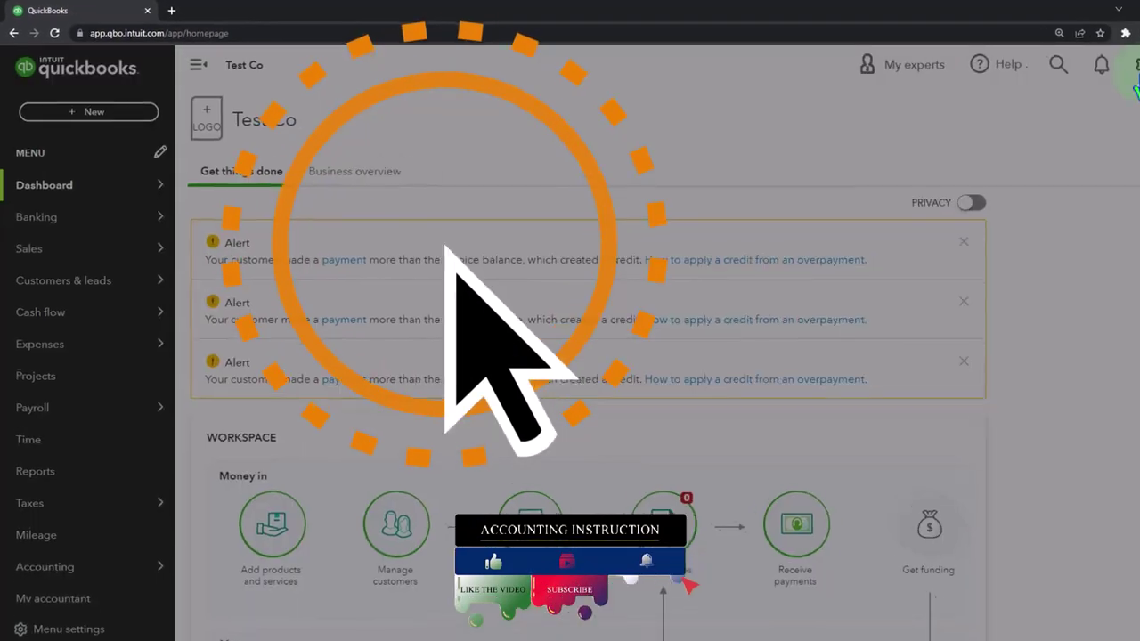
# - Glance at the gear menu, then duplicate the QuickBooks tab twice, giving three Test Co tabs
pyautogui.click(1067, 60)
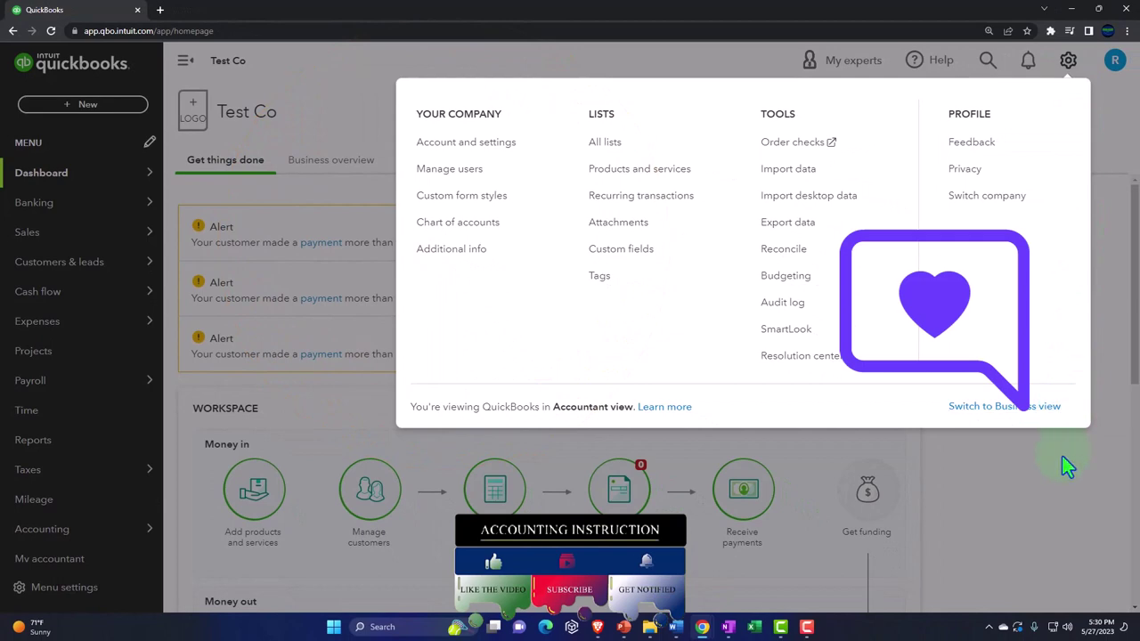
pyautogui.click(1063, 458)
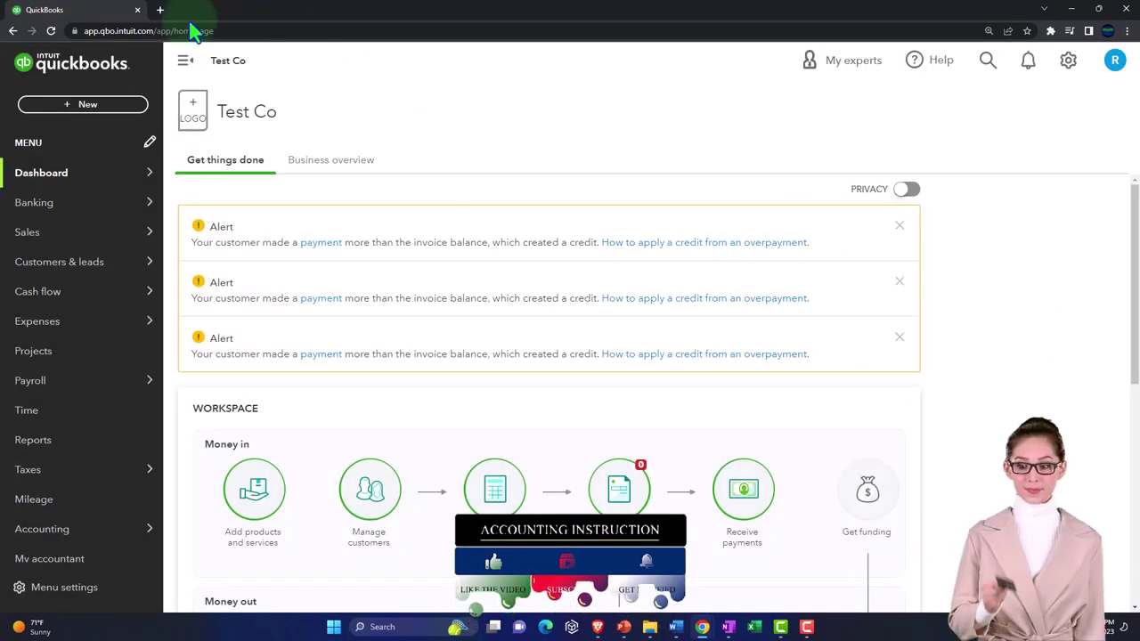
pyautogui.rightClick(99, 11)
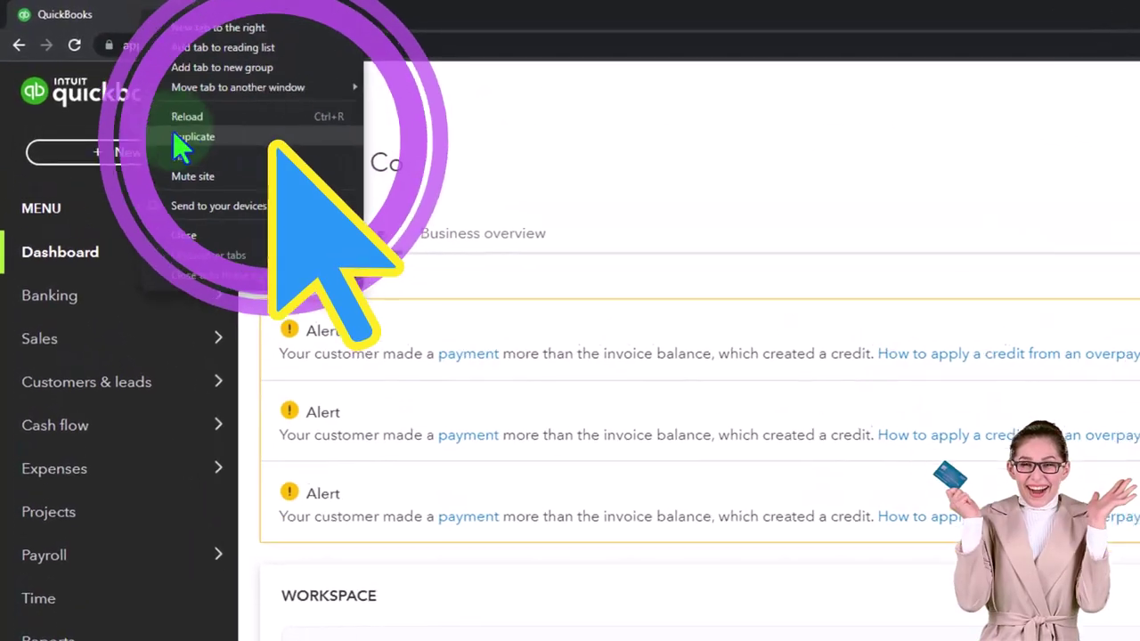
pyautogui.click(183, 138)
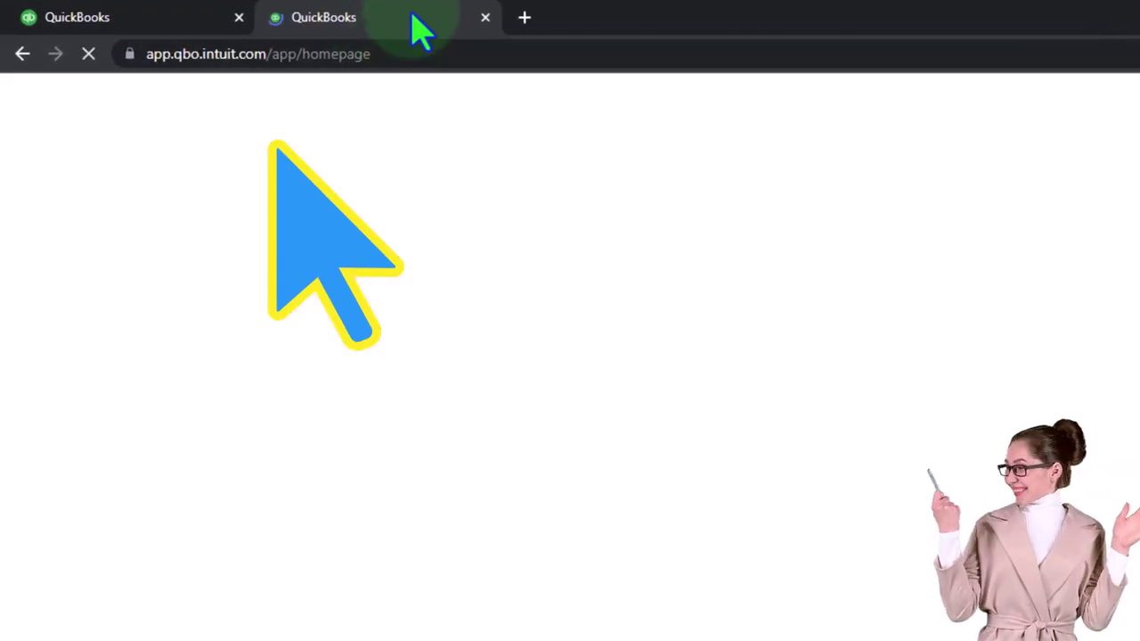
pyautogui.rightClick(414, 17)
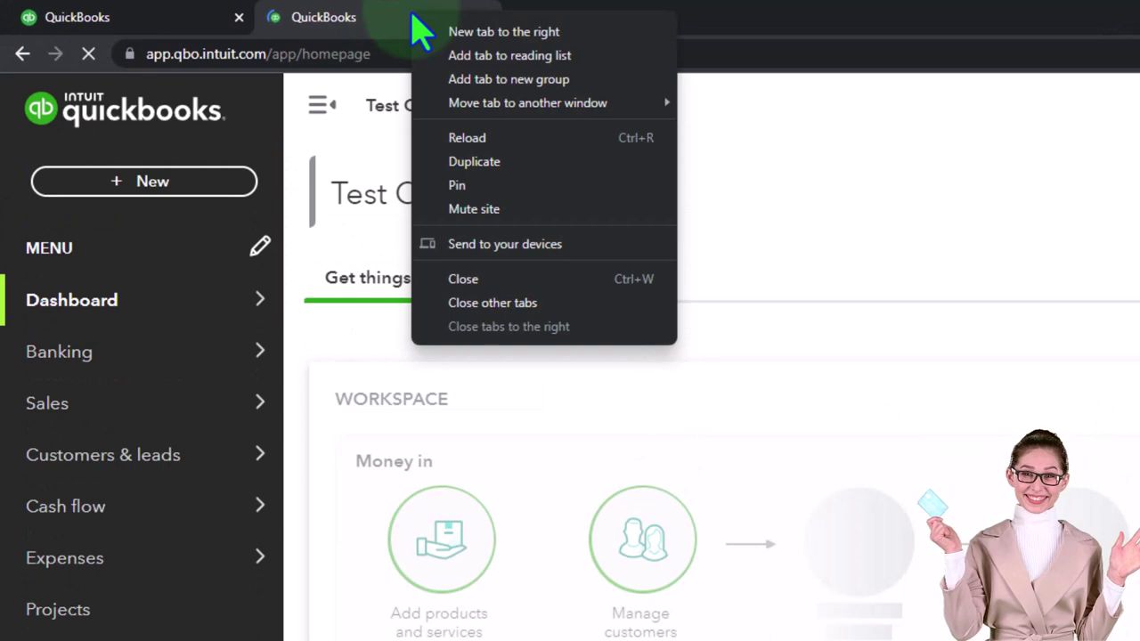
pyautogui.click(527, 176)
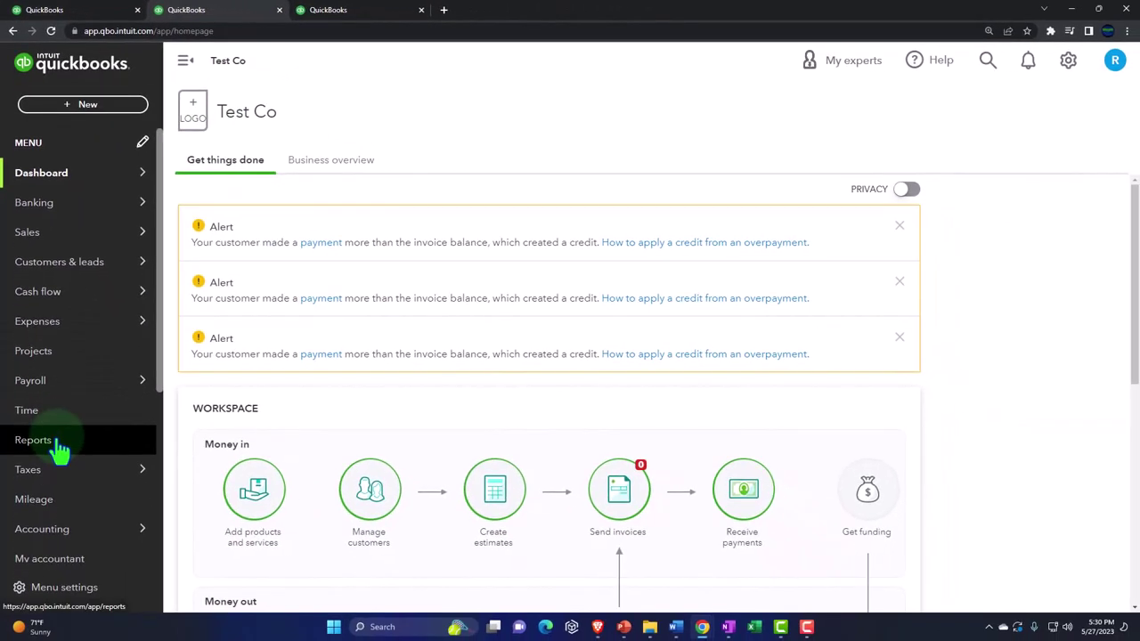
# - Open the Balance Sheet in one tab and the Profit and Loss report in the third tab
pyautogui.click(58, 450)
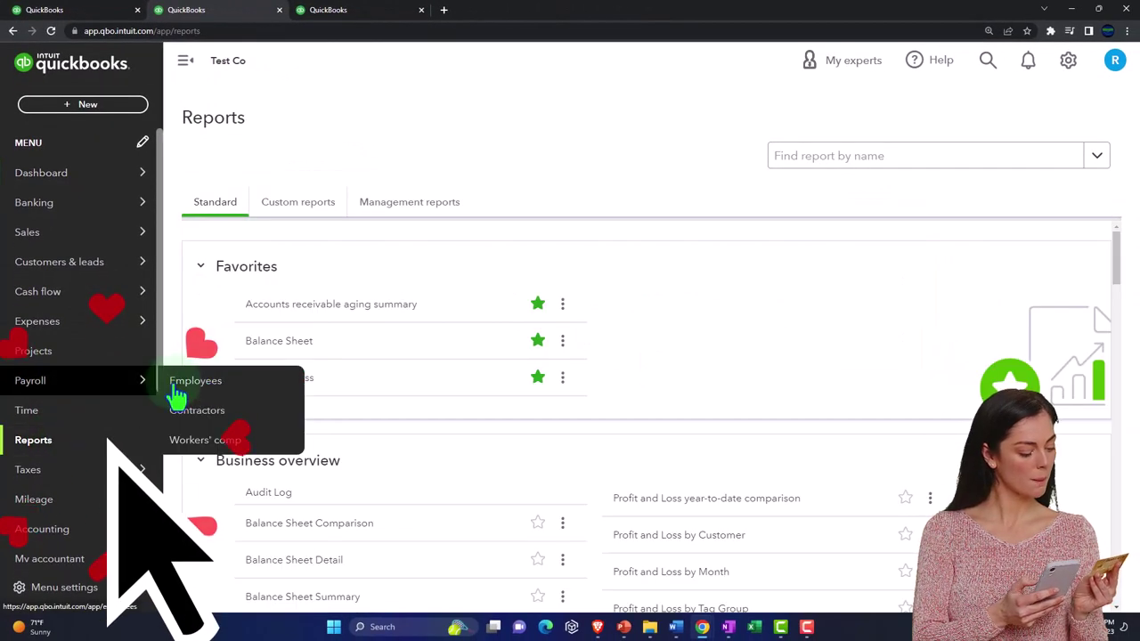
pyautogui.click(270, 341)
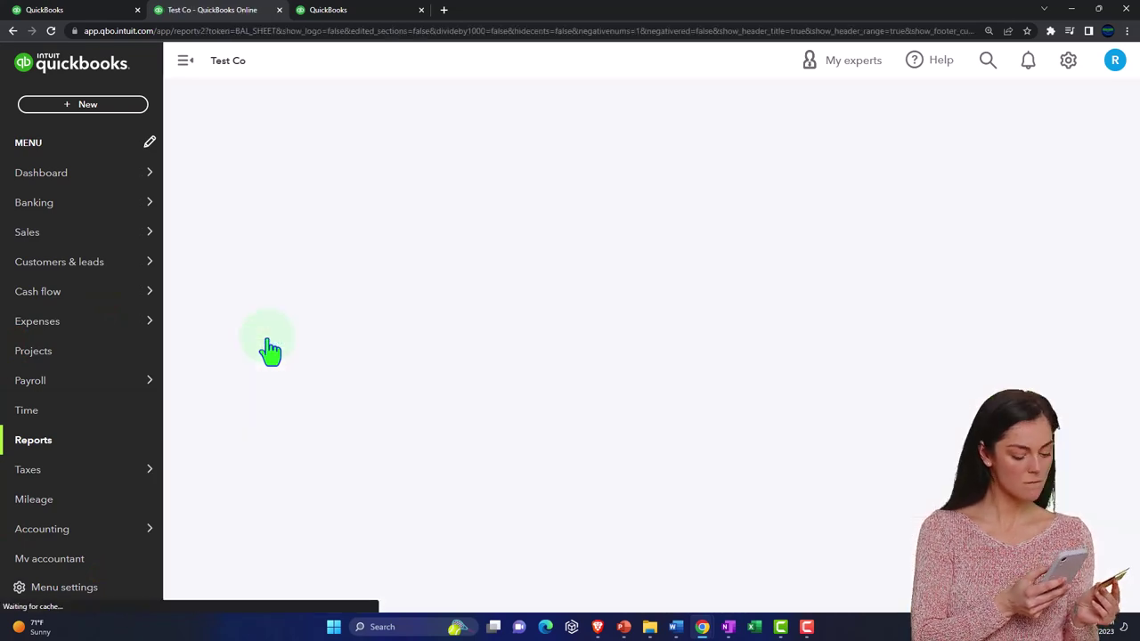
pyautogui.click(395, 16)
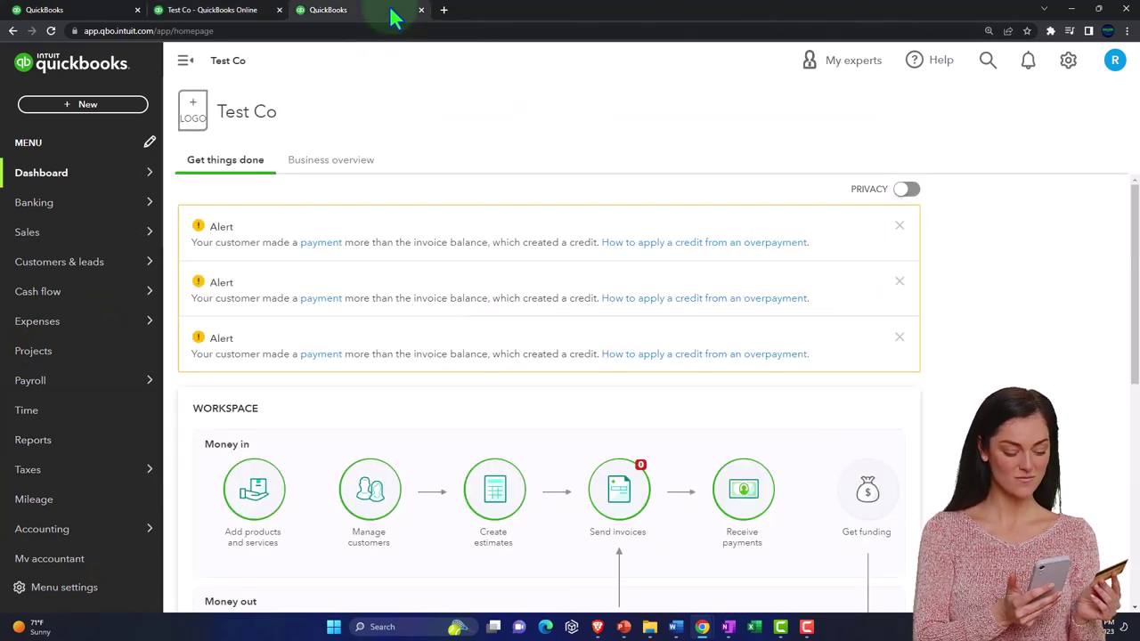
pyautogui.click(51, 444)
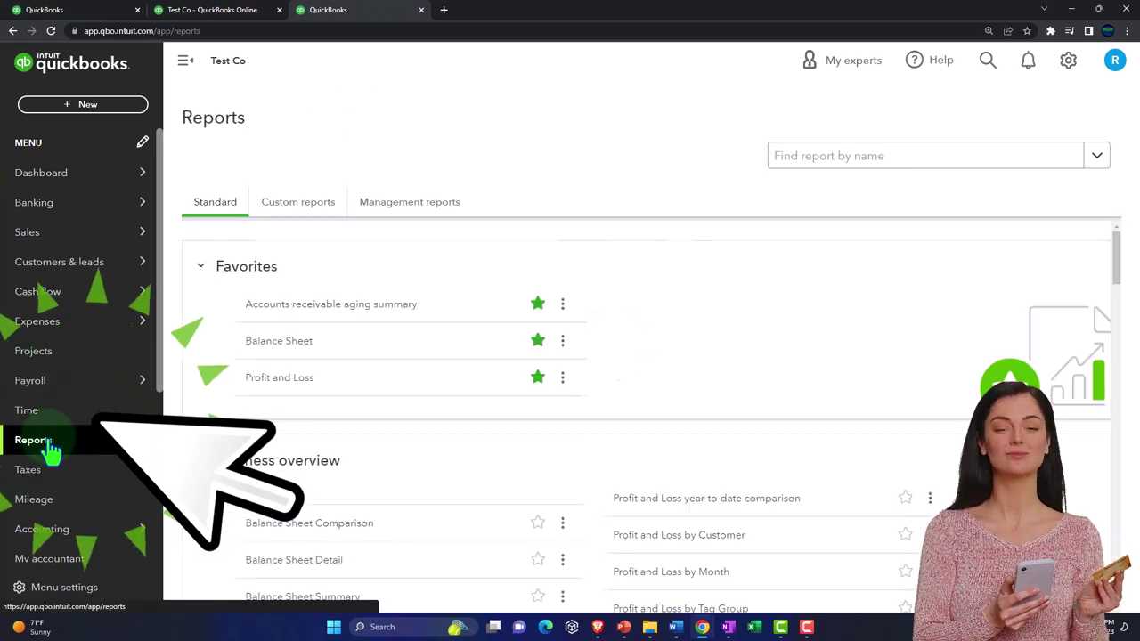
pyautogui.click(259, 383)
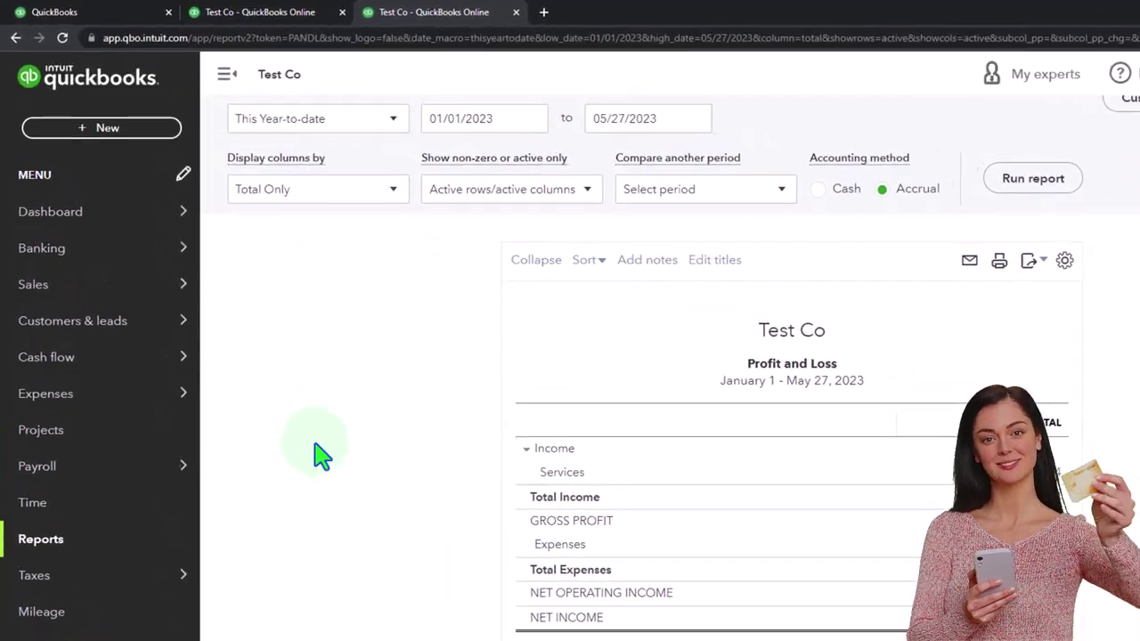
# - Run the Profit and Loss for 01/01/2023 to 12/31/2023
pyautogui.click(255, 83)
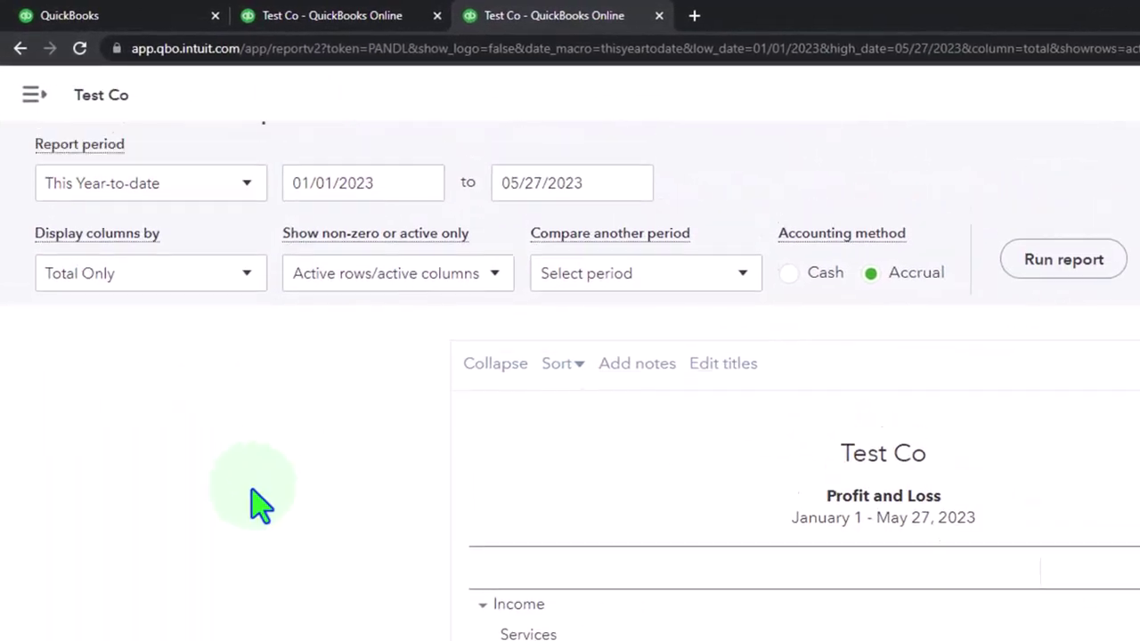
pyautogui.scroll(2, 321, 383)
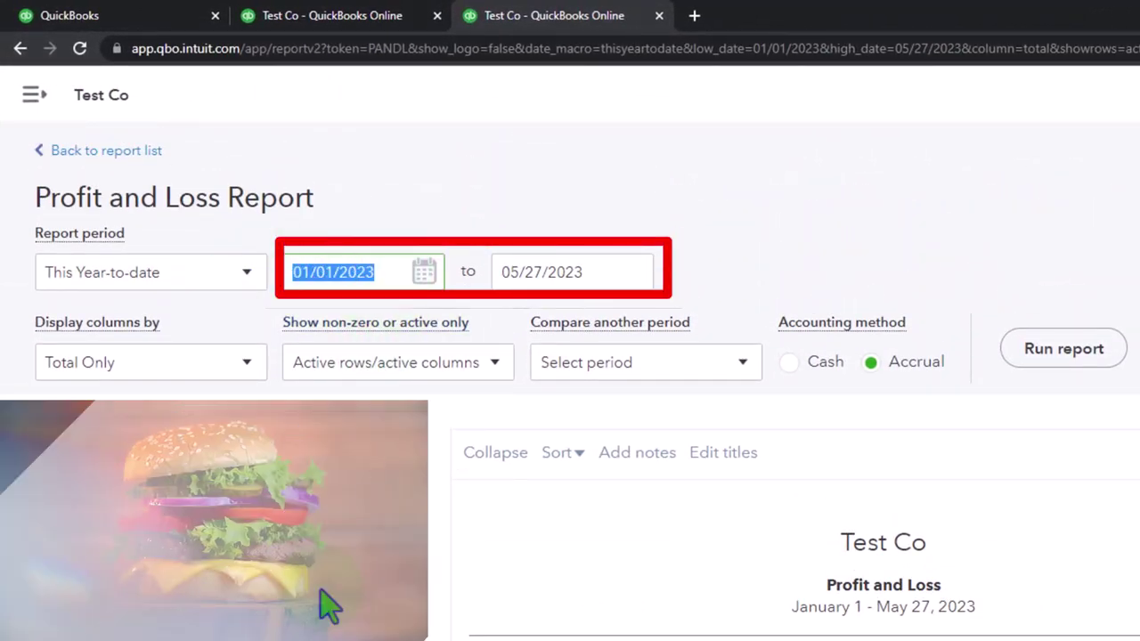
pyautogui.write('010123')
pyautogui.press('Tab')
pyautogui.write('123123')
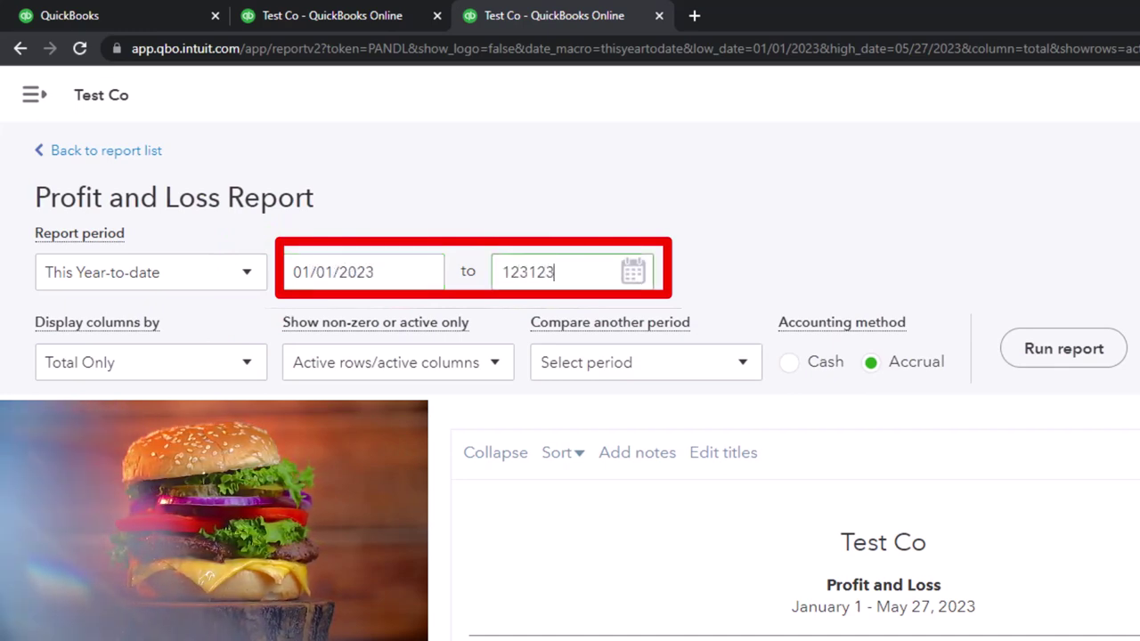
pyautogui.press('Tab')
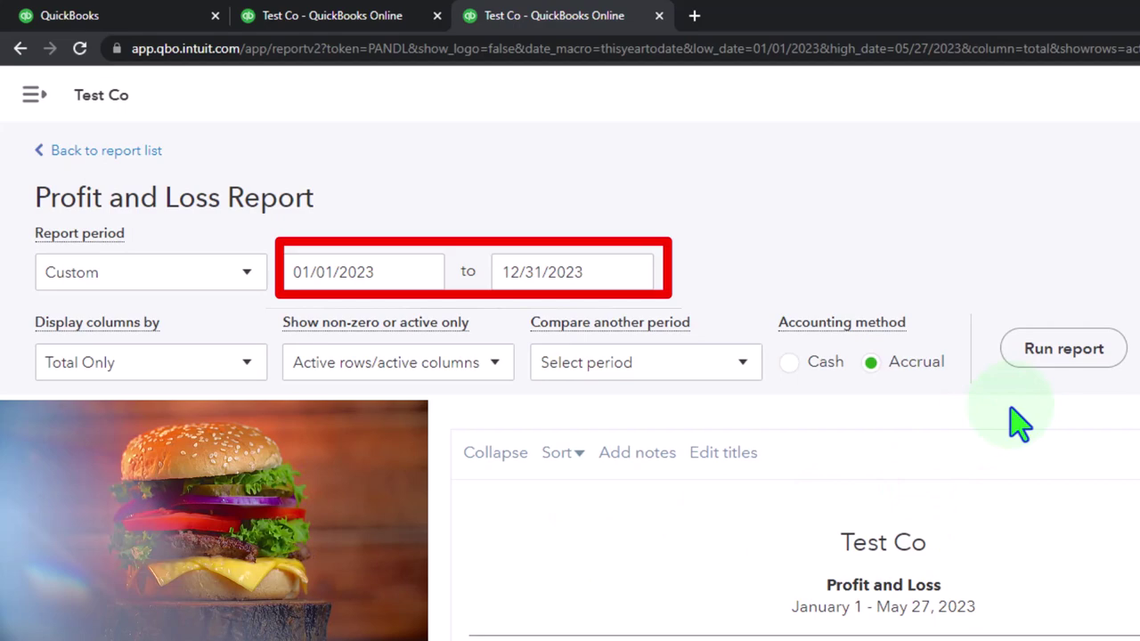
pyautogui.click(1038, 358)
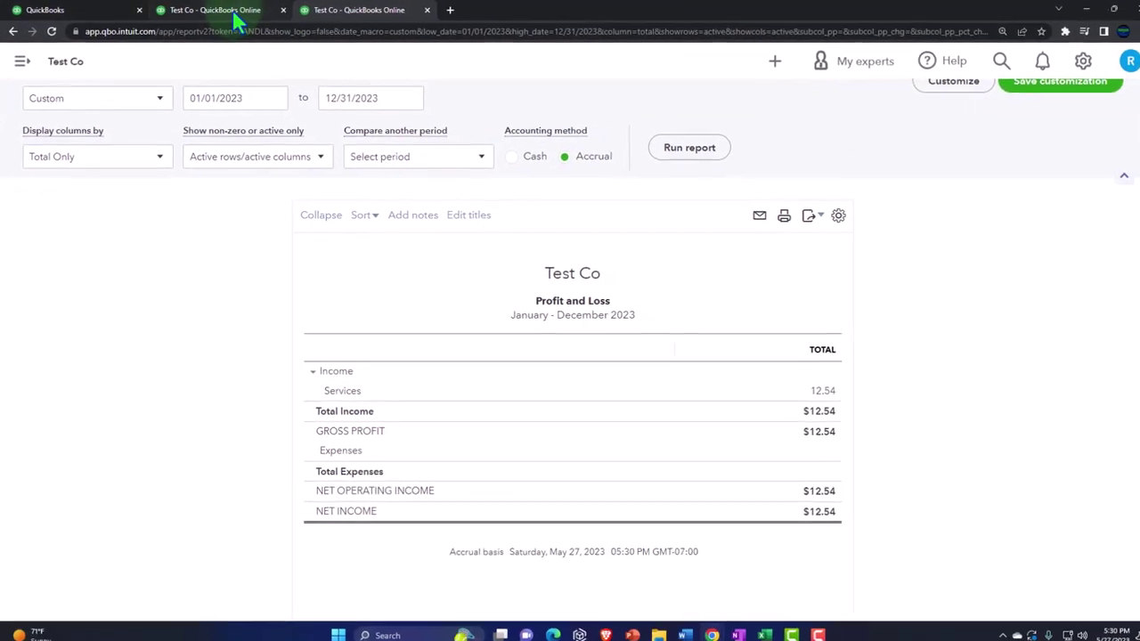
# - Rerun the Balance Sheet from 01/01/2023 through 12/31/2023, then return to the dashboard tab
pyautogui.click(236, 14)
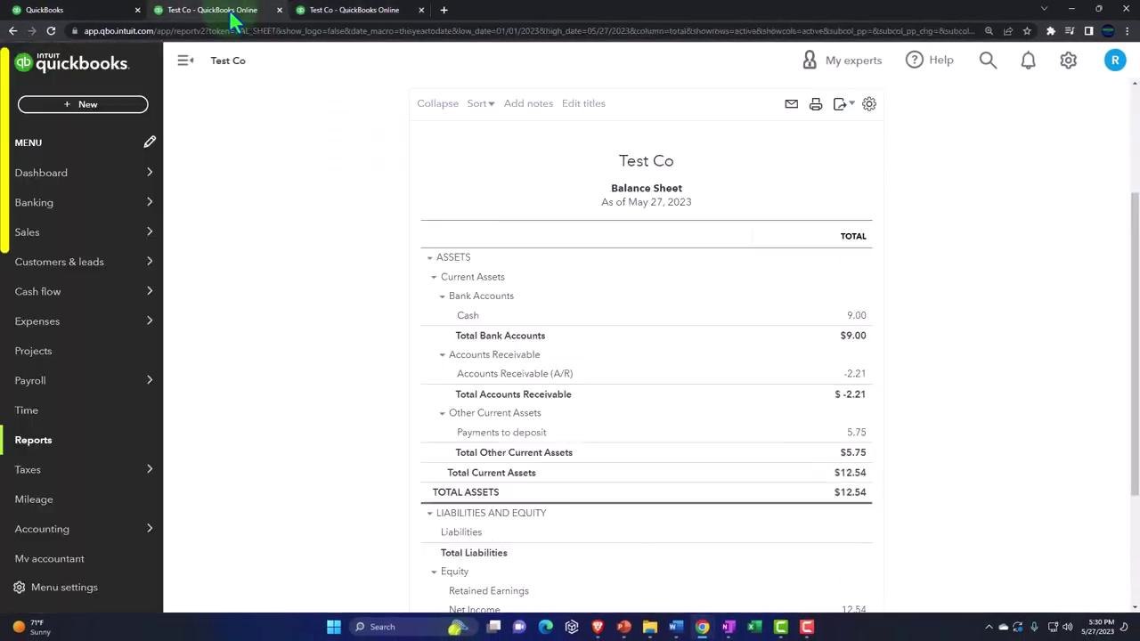
pyautogui.click(187, 64)
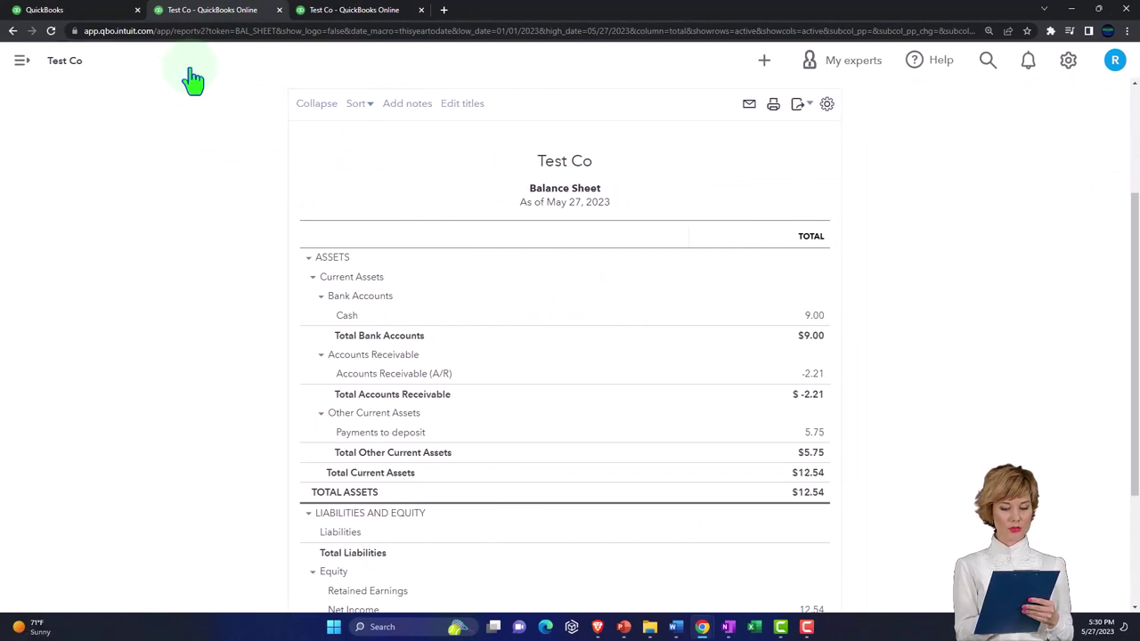
pyautogui.scroll(3, 139, 275)
pyautogui.click(234, 178)
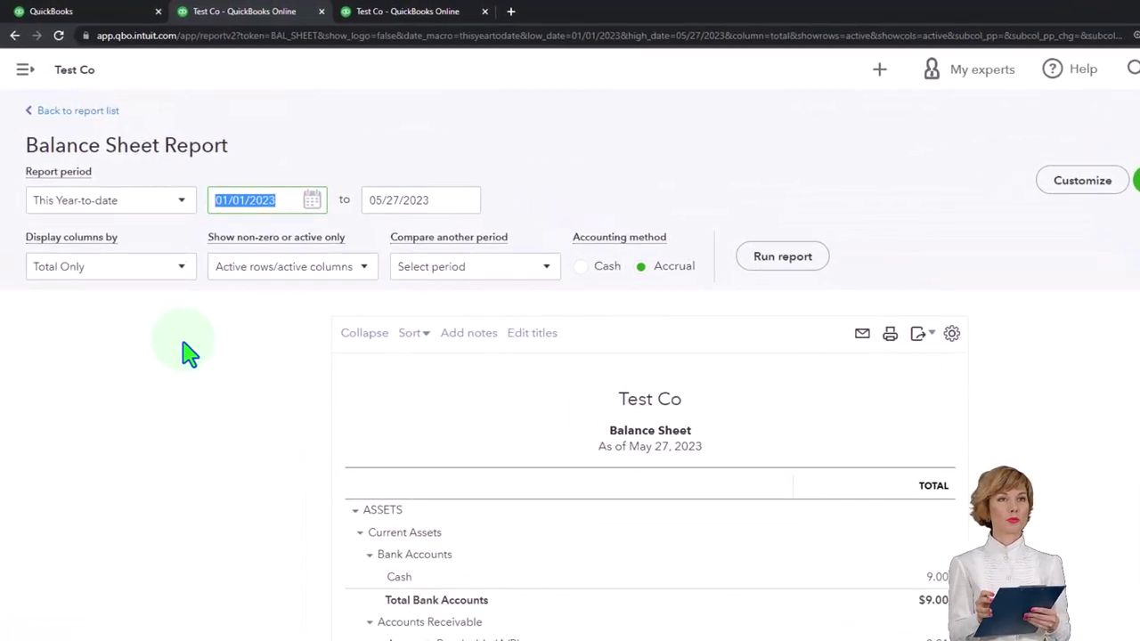
pyautogui.write('010123')
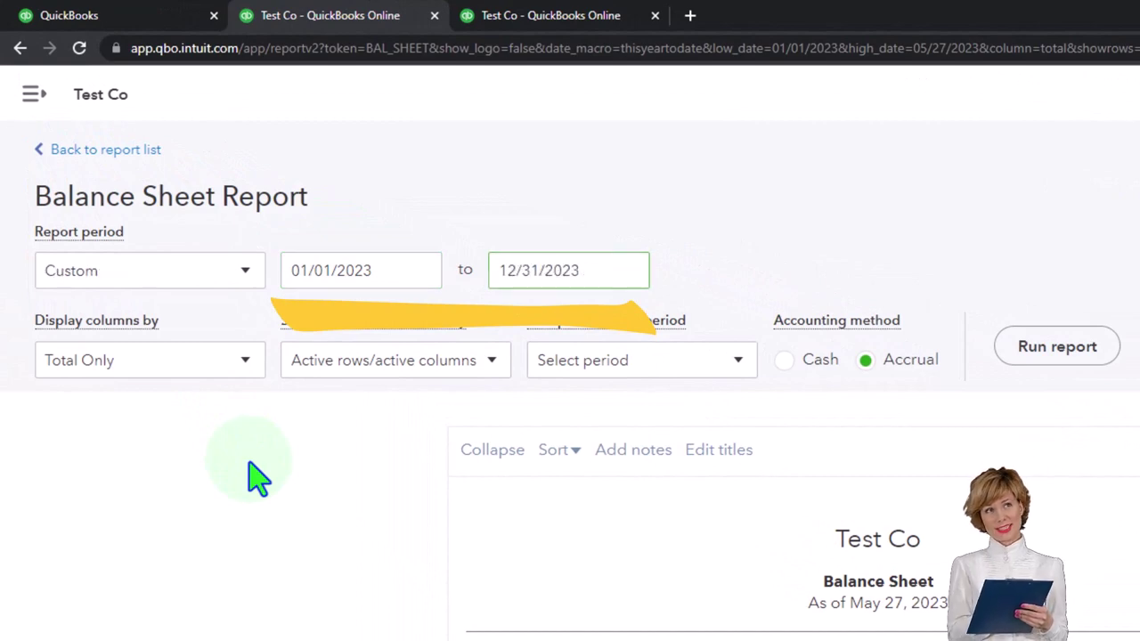
pyautogui.click(1057, 347)
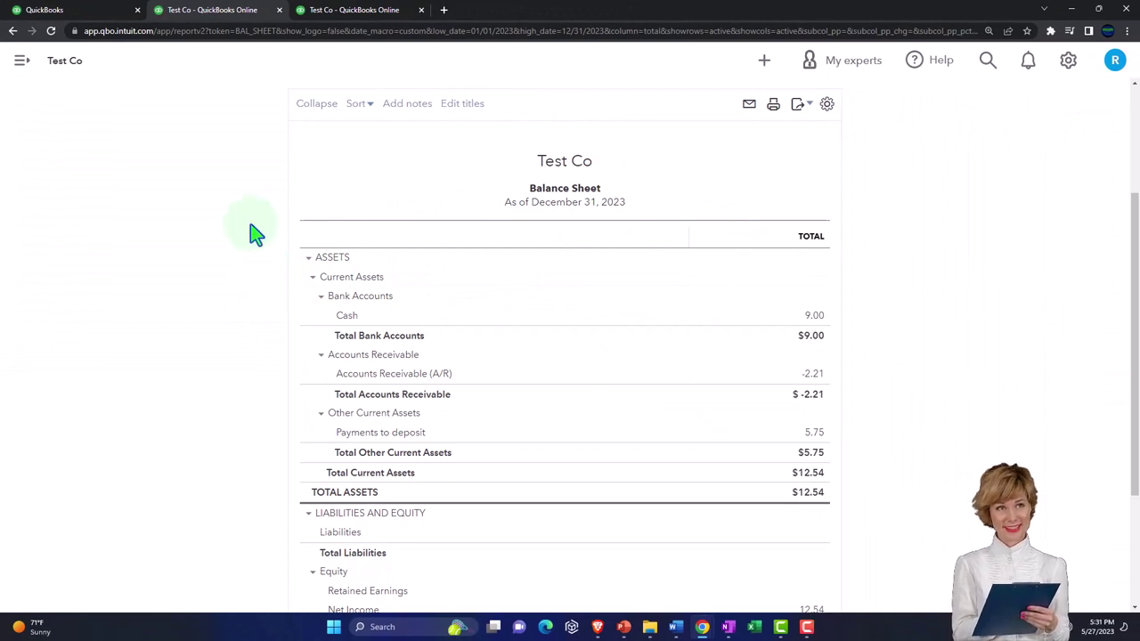
pyautogui.click(103, 16)
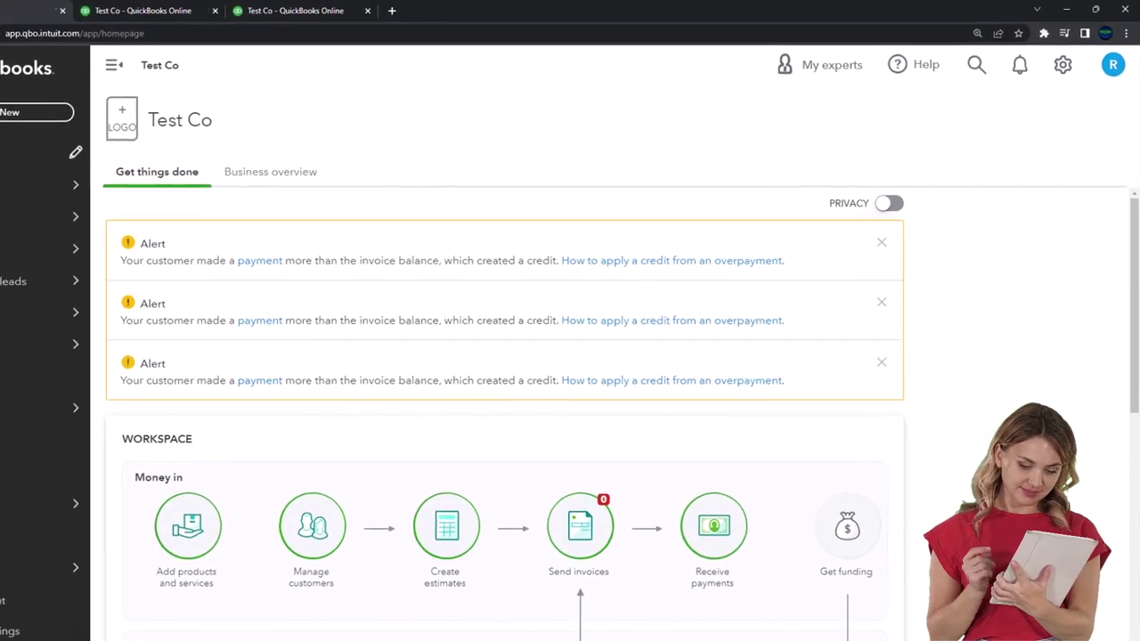
pyautogui.click(1050, 81)
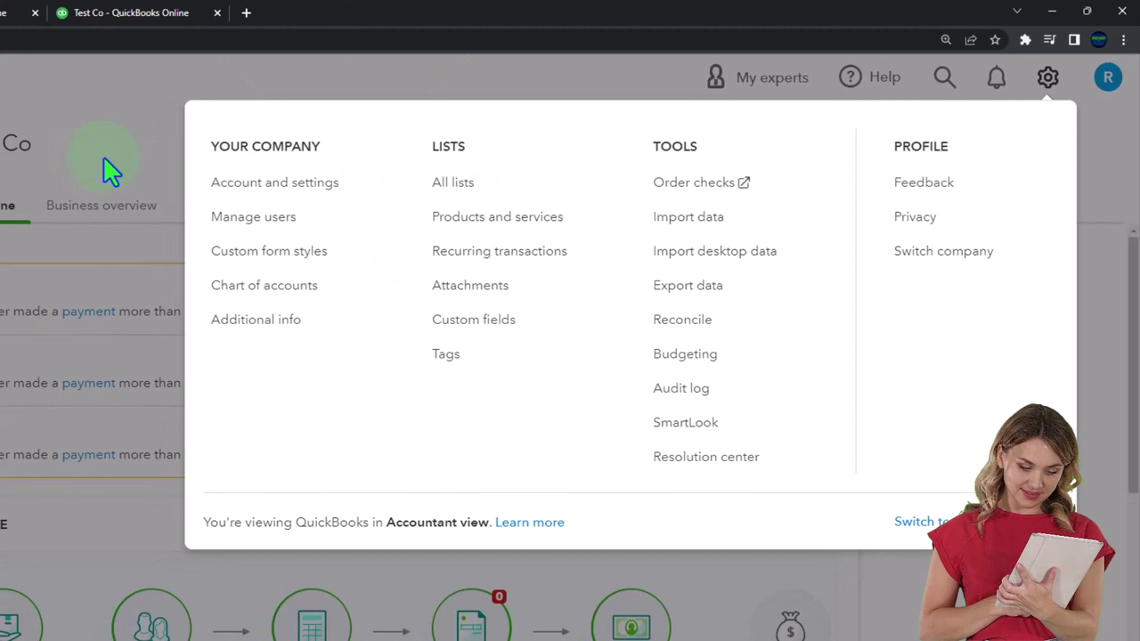
pyautogui.click(219, 142)
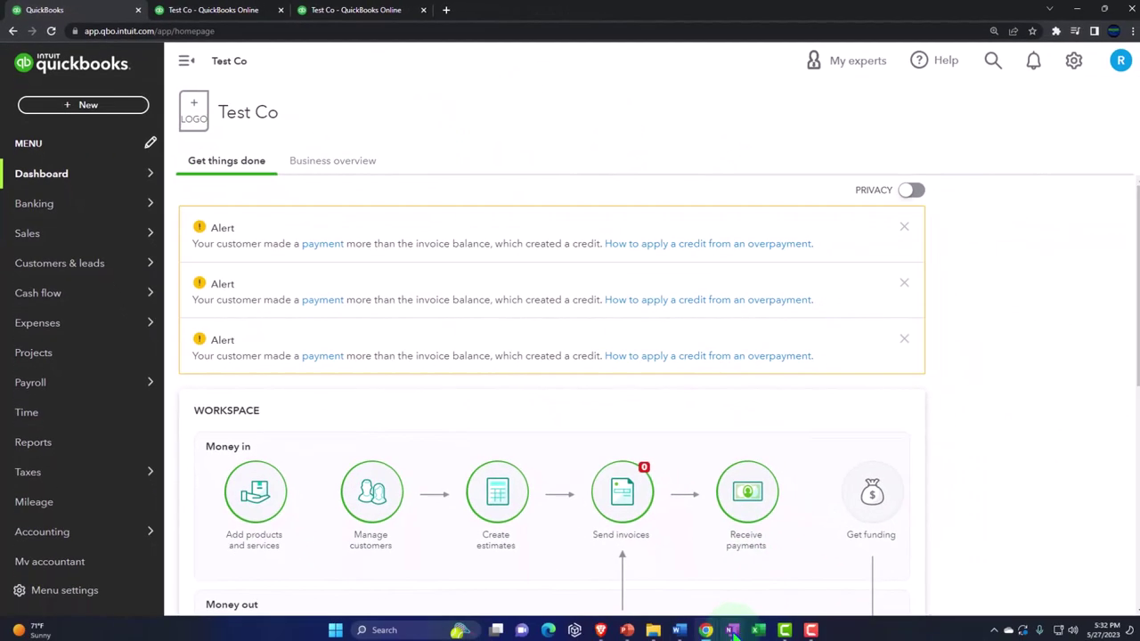
# - Compare the Create Invoices and Create Sales Receipts icons on the QuickBooks Desktop Home page
pyautogui.click(731, 630)
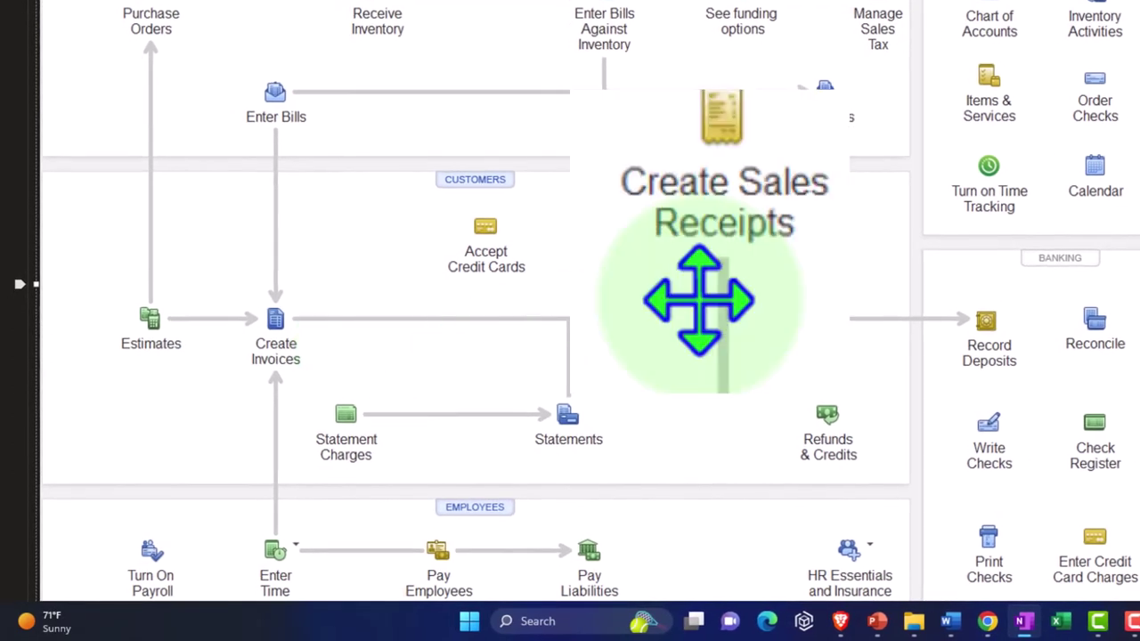
pyautogui.click(699, 301)
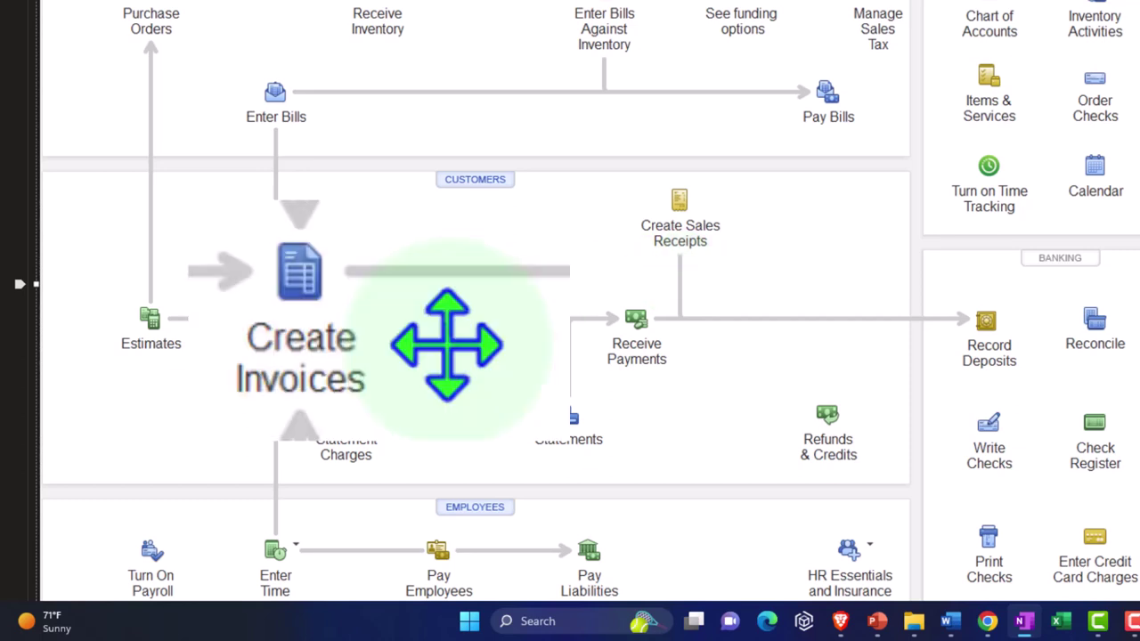
pyautogui.click(438, 298)
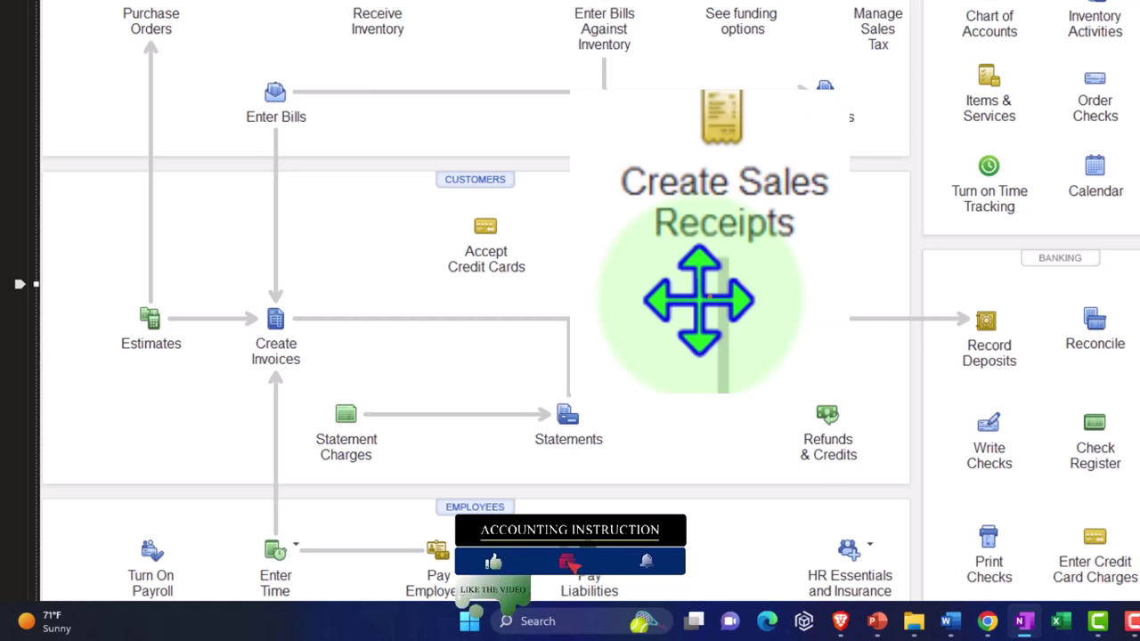
pyautogui.click(699, 300)
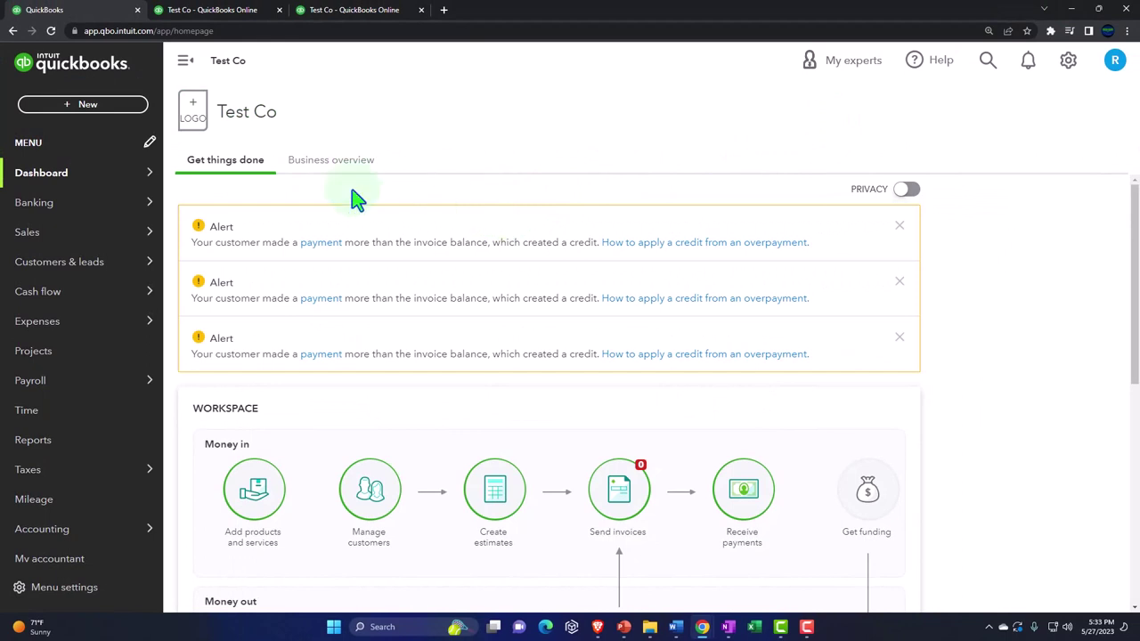
# - Start a new invoice and turn it into a recurring invoice from the Automation options
pyautogui.click(87, 105)
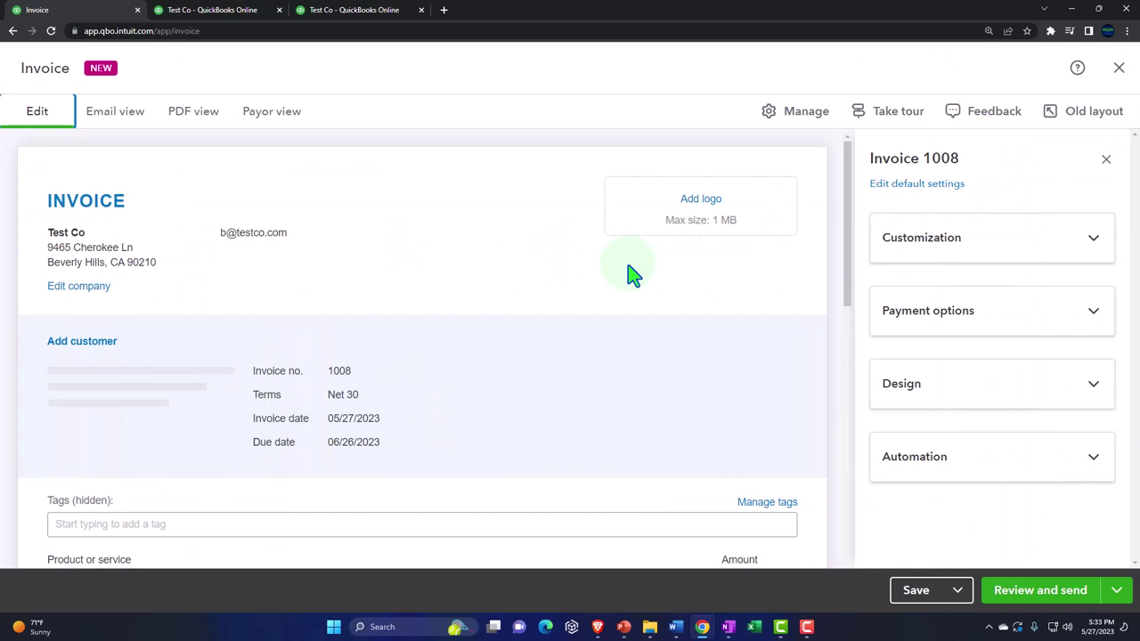
pyautogui.click(1086, 129)
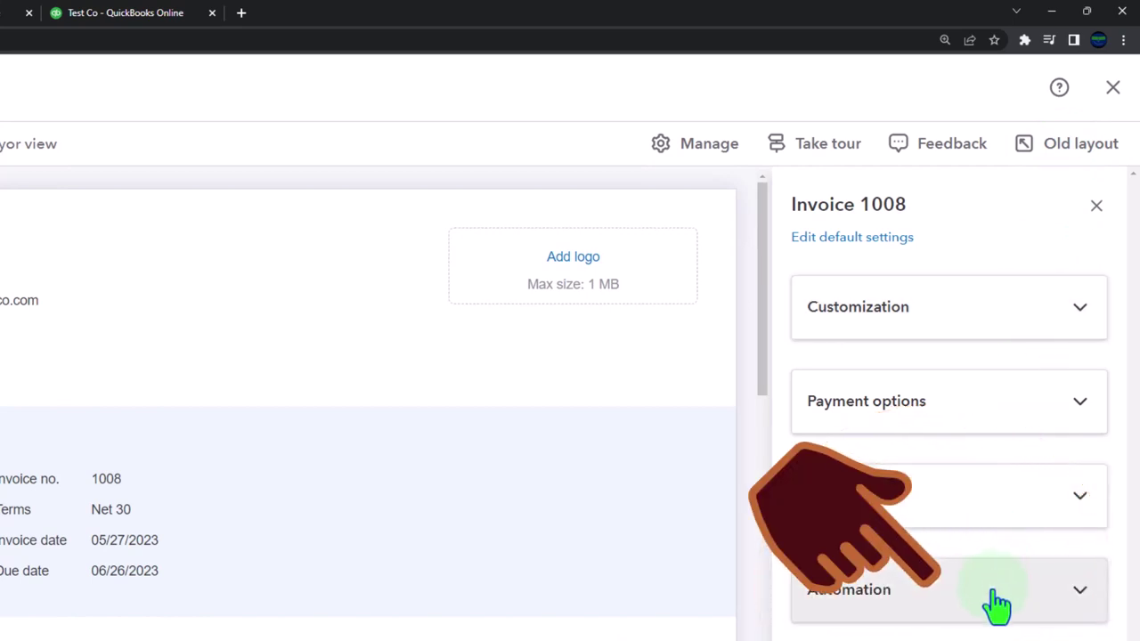
pyautogui.click(693, 144)
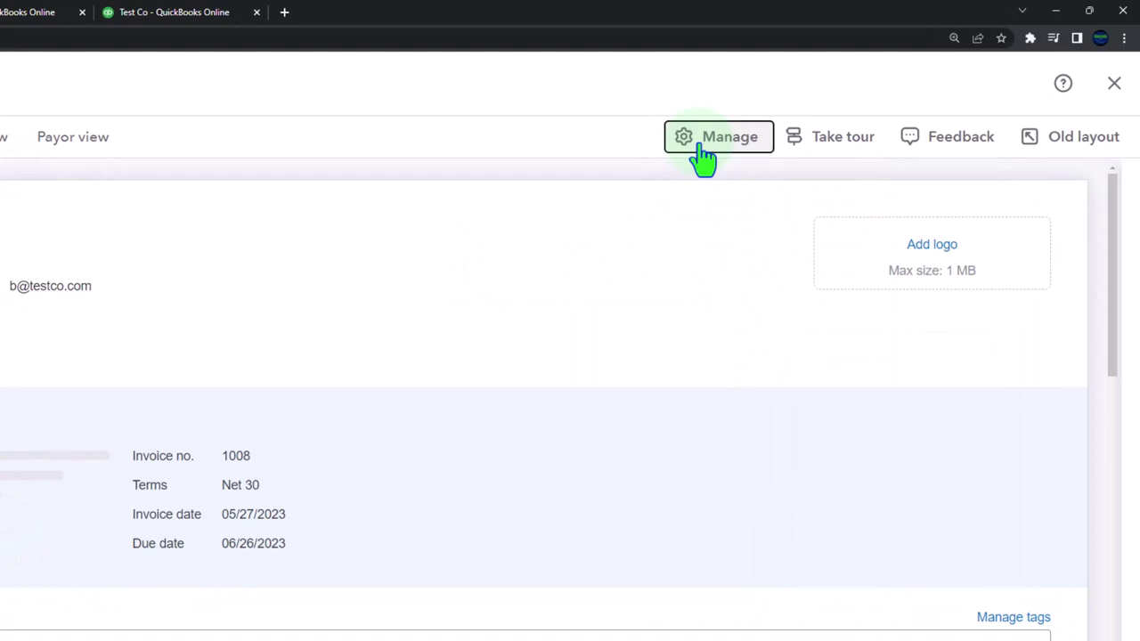
pyautogui.click(703, 143)
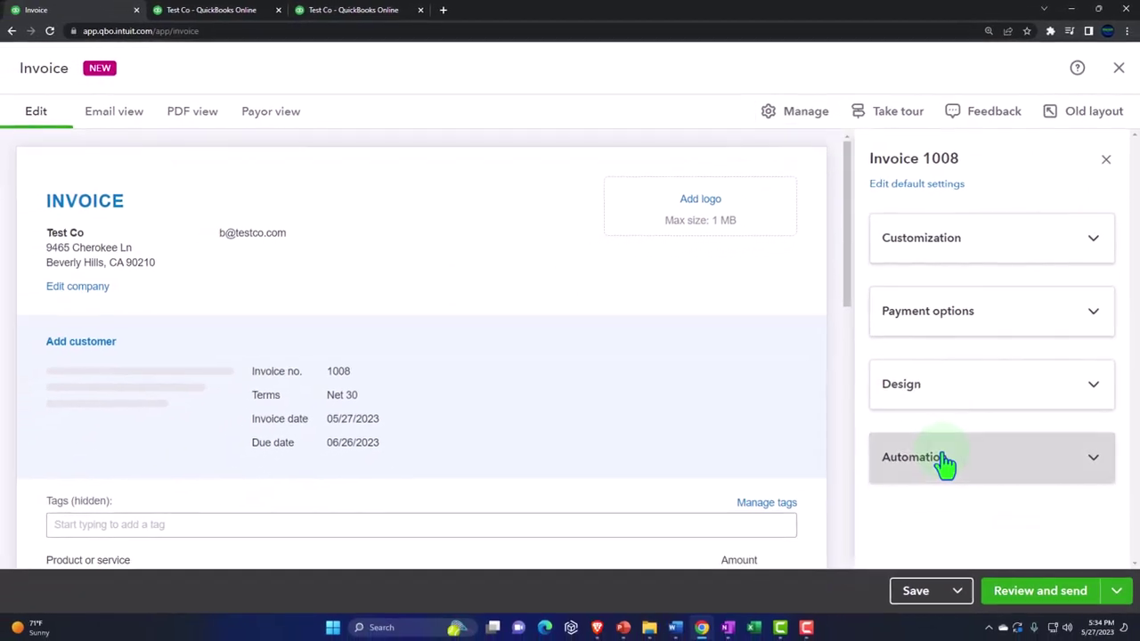
pyautogui.click(944, 461)
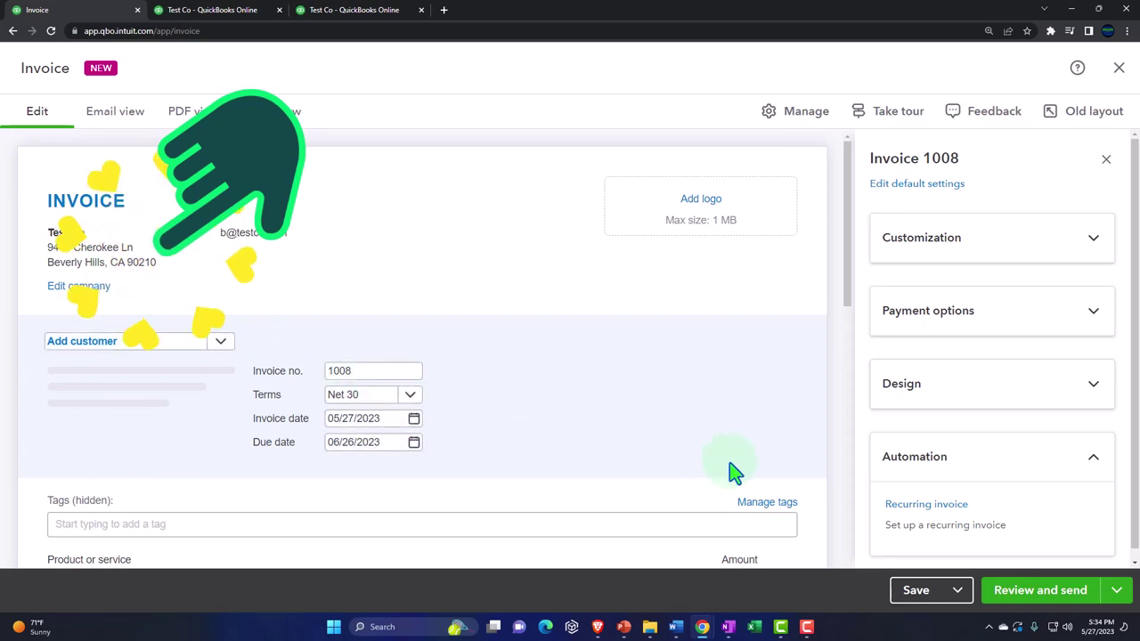
pyautogui.click(908, 505)
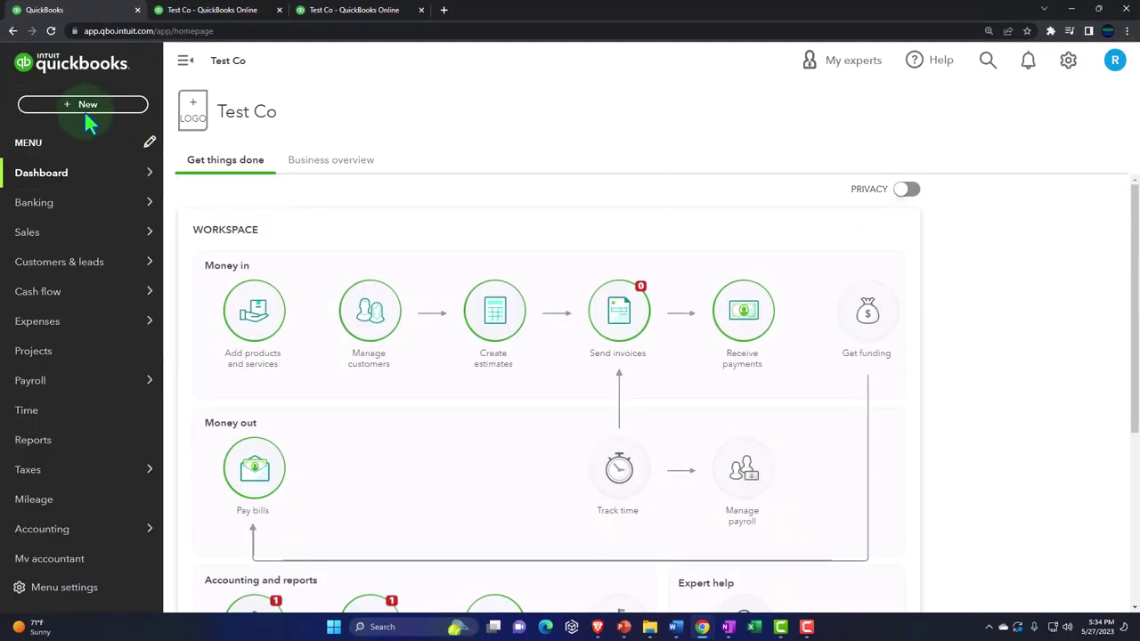
# - Glance at the Receive payment form, close it, and open a new Sales Receipt #1008
pyautogui.click(80, 114)
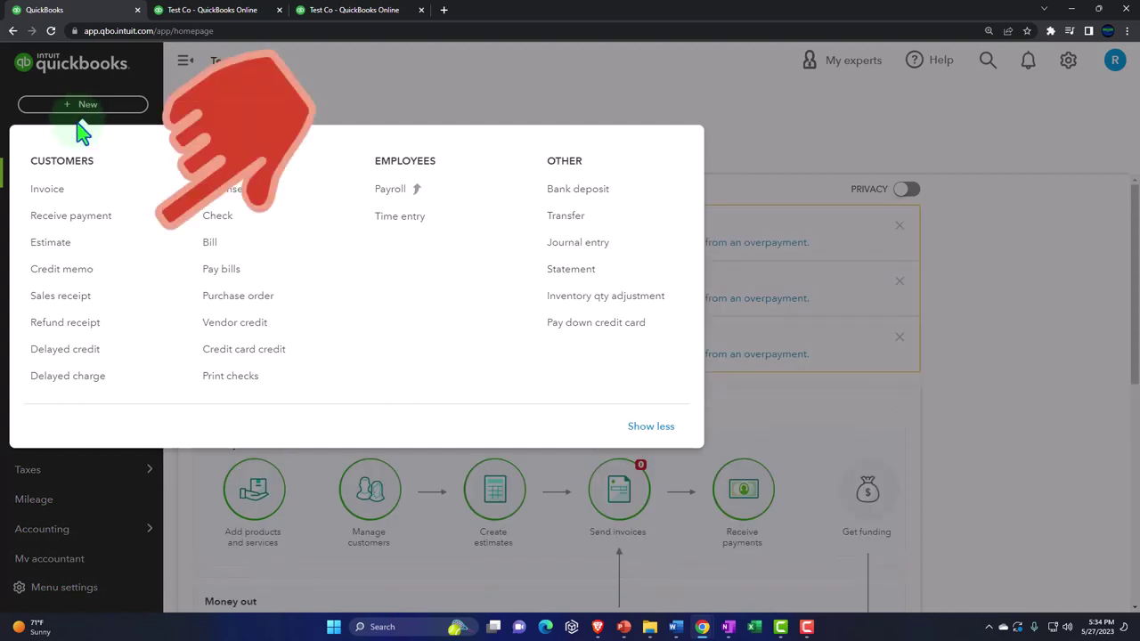
pyautogui.click(102, 227)
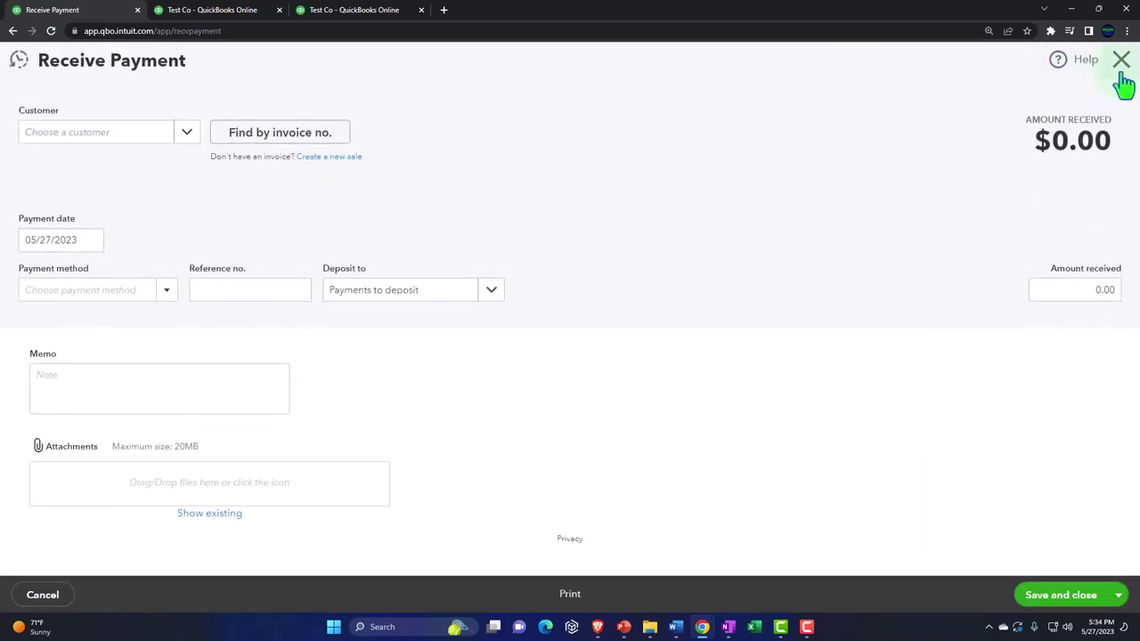
pyautogui.click(1121, 62)
pyautogui.click(111, 125)
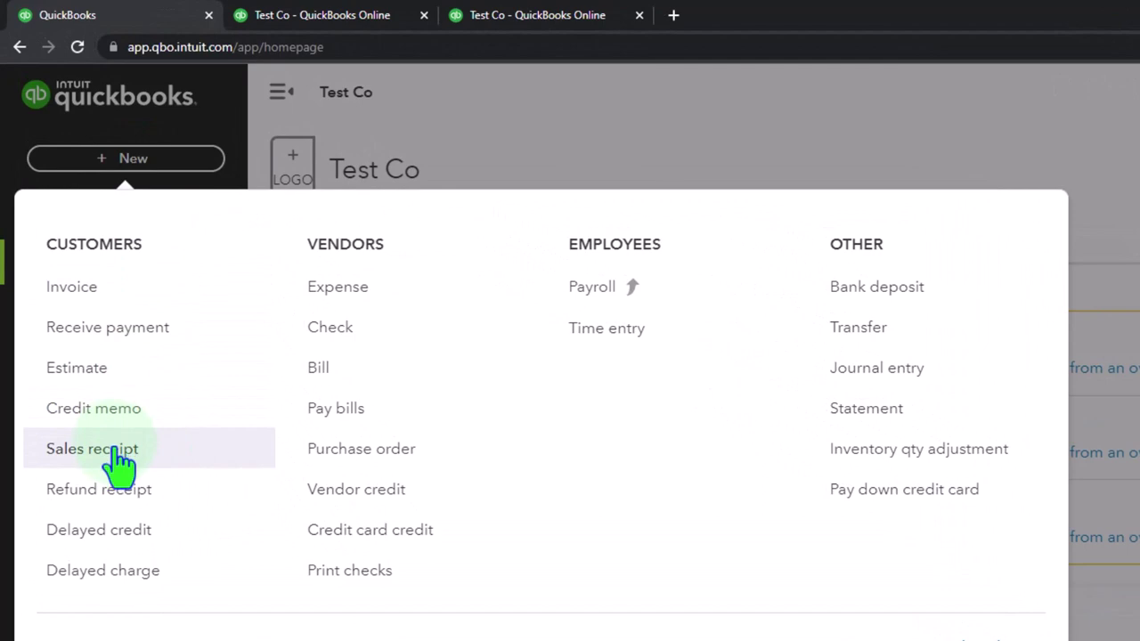
pyautogui.click(120, 462)
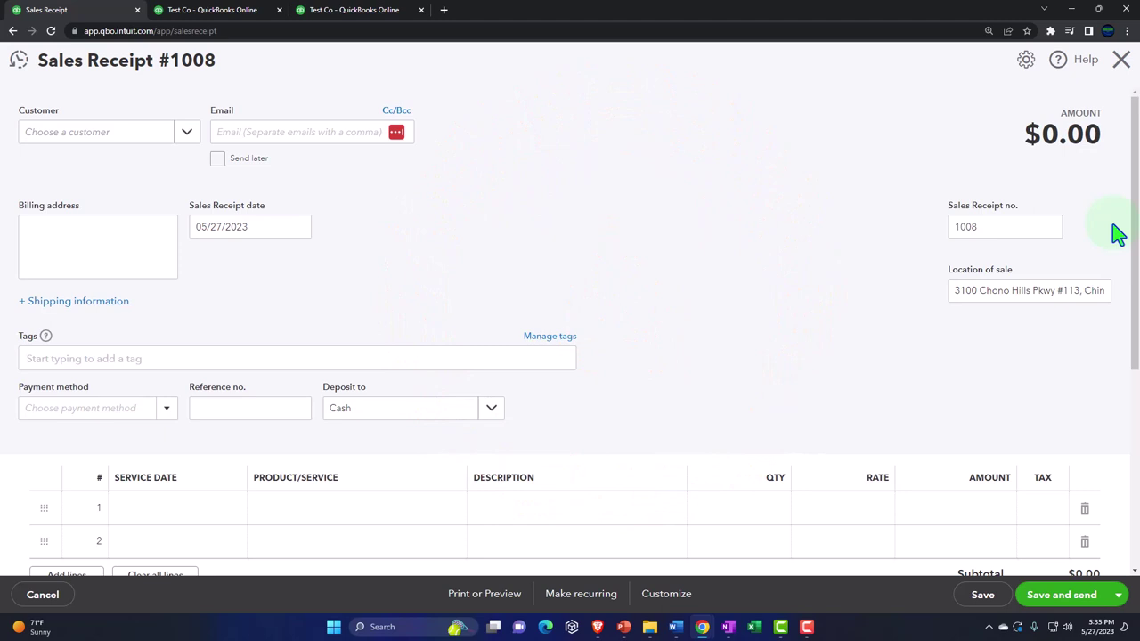
# - Set Sales Receipt #1008's payment method to Credit Card and view the card details form
pyautogui.scroll(-1, 834, 333)
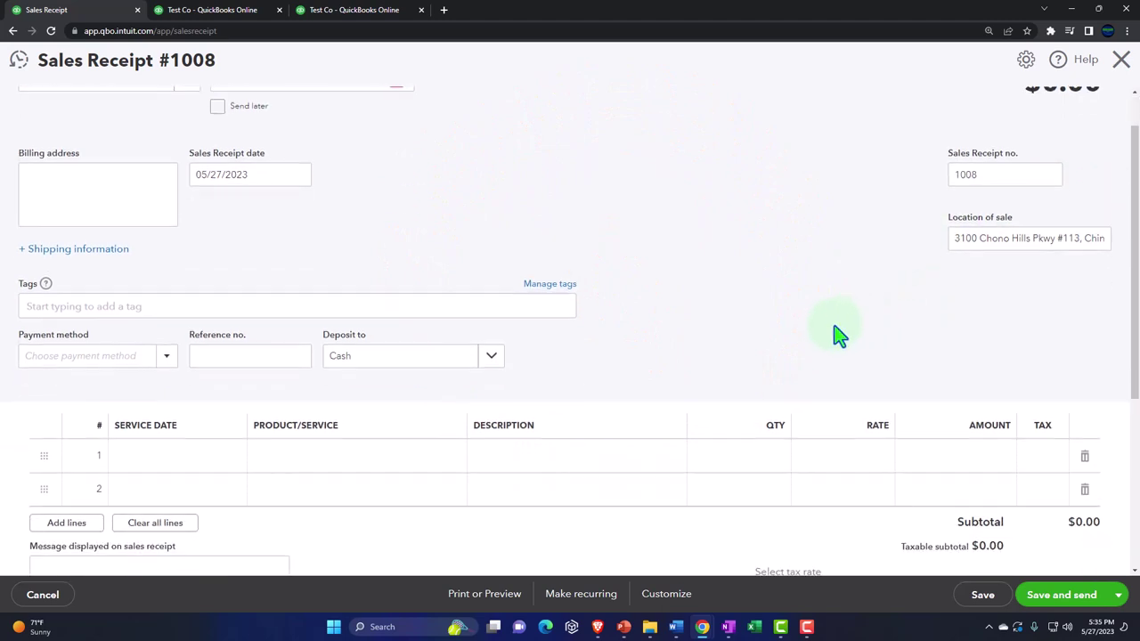
pyautogui.click(163, 357)
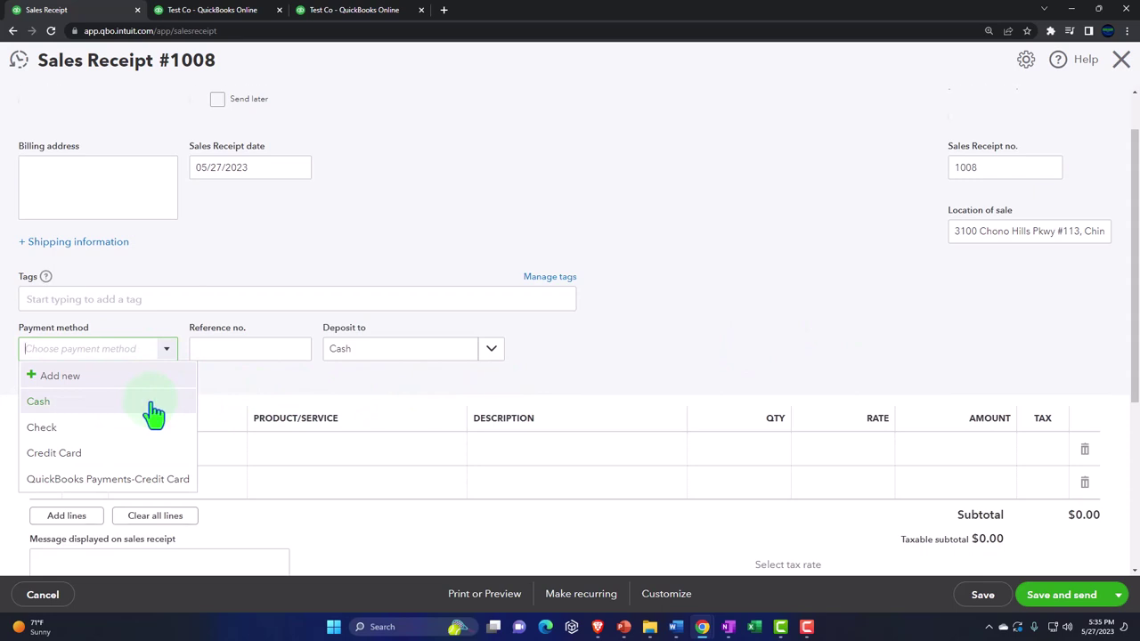
pyautogui.click(53, 453)
pyautogui.click(169, 297)
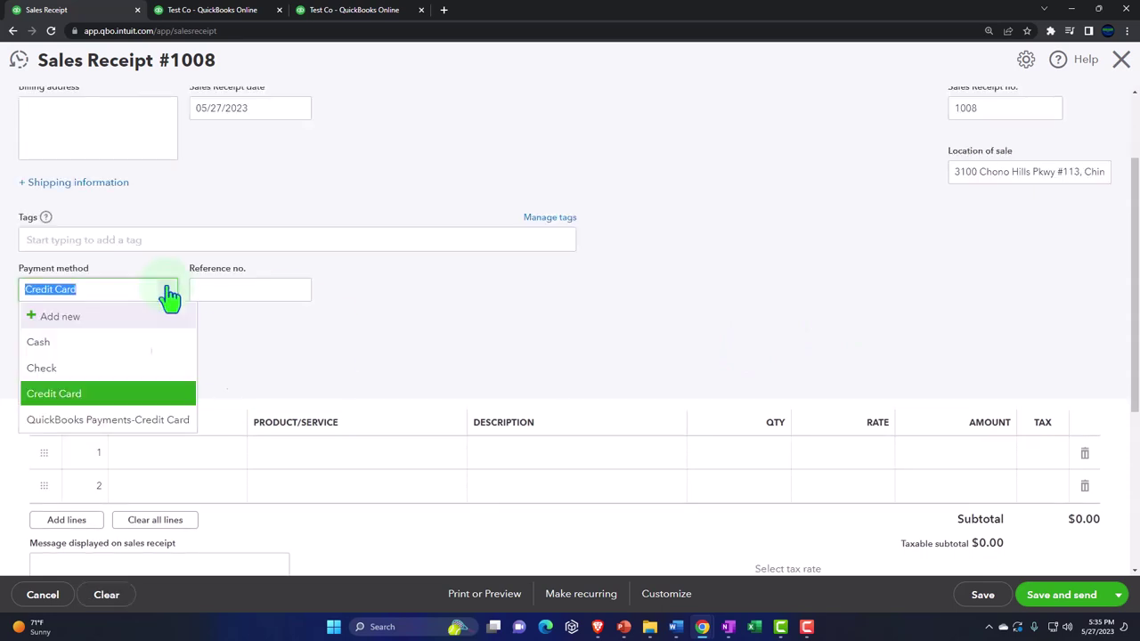
pyautogui.click(116, 394)
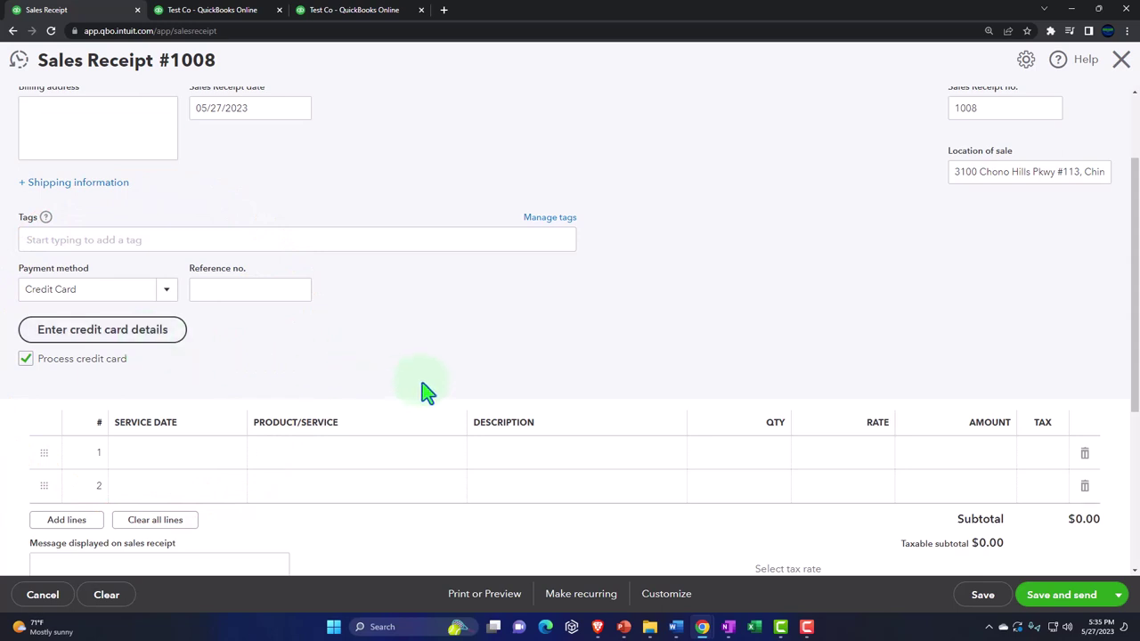
pyautogui.scroll(2, 425, 392)
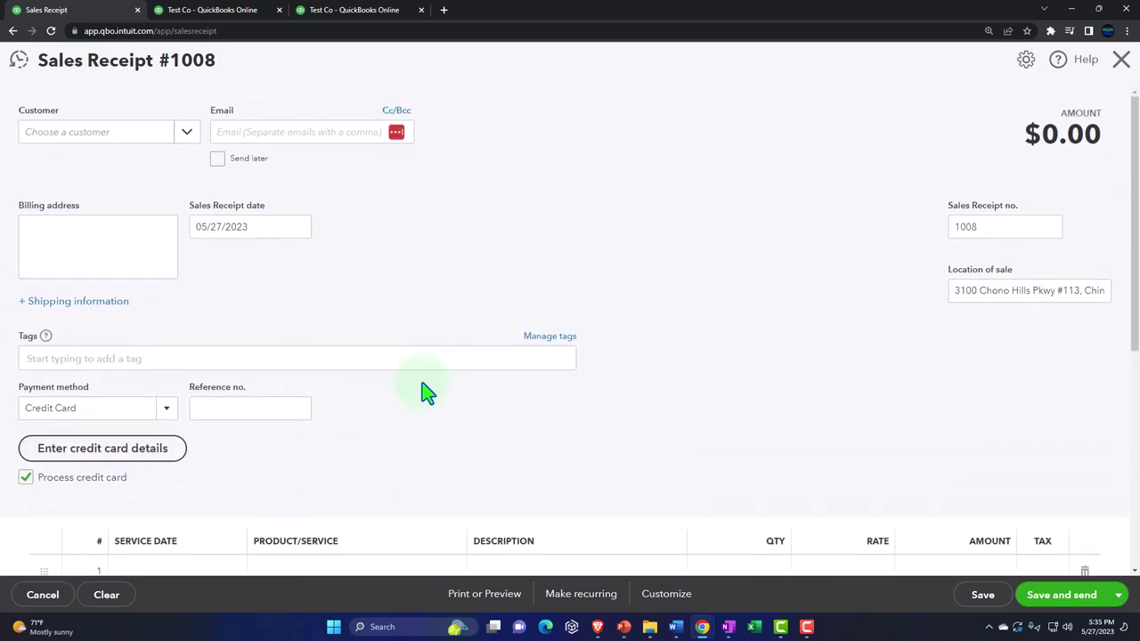
pyautogui.click(167, 459)
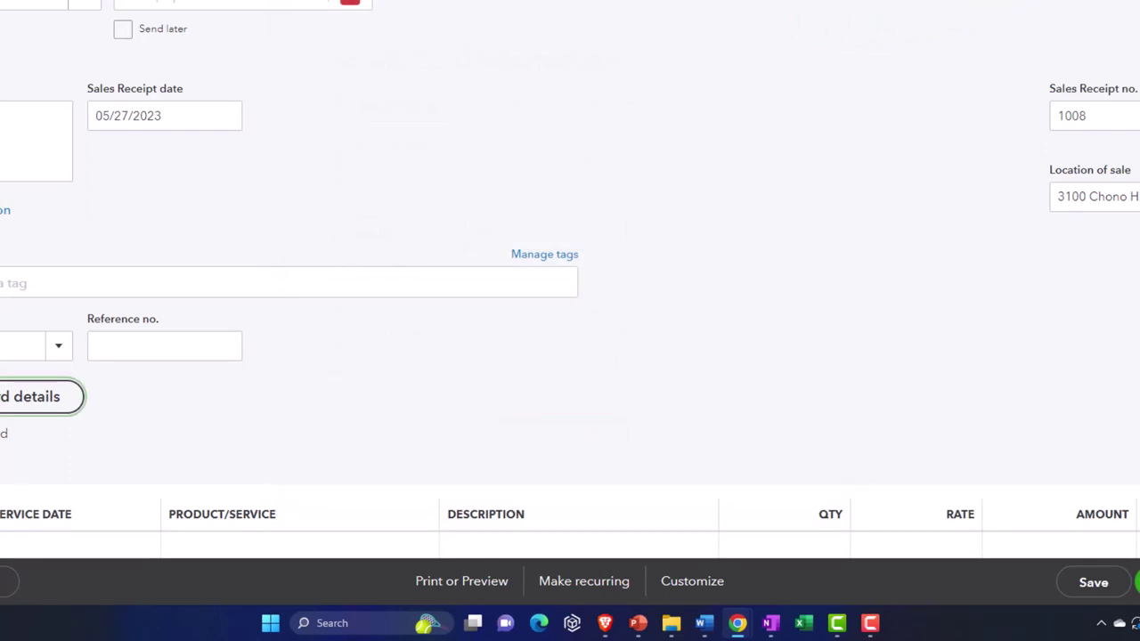
# - Discard the unsaved sales receipt and open Recurring Transactions from the Gear menu's Lists
pyautogui.press('Escape')
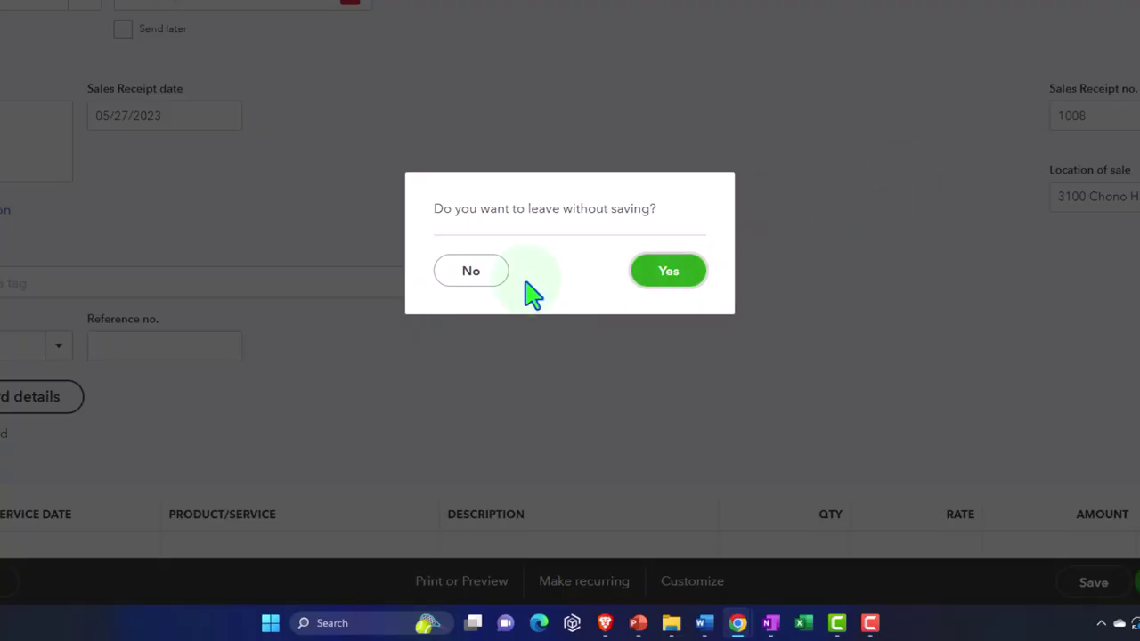
pyautogui.click(650, 278)
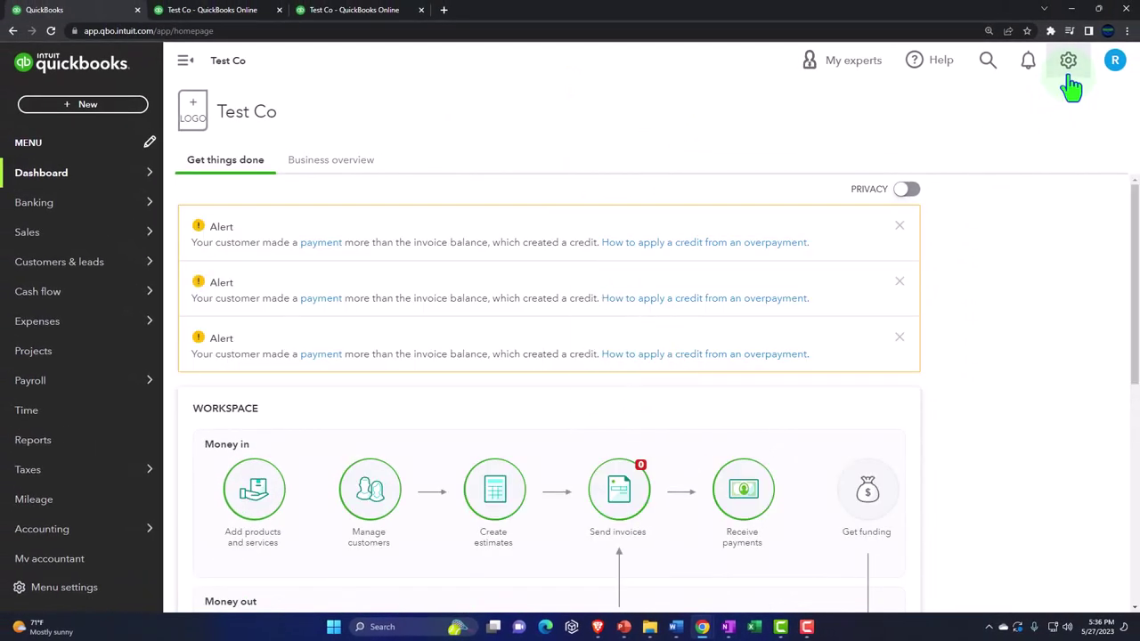
pyautogui.click(1069, 76)
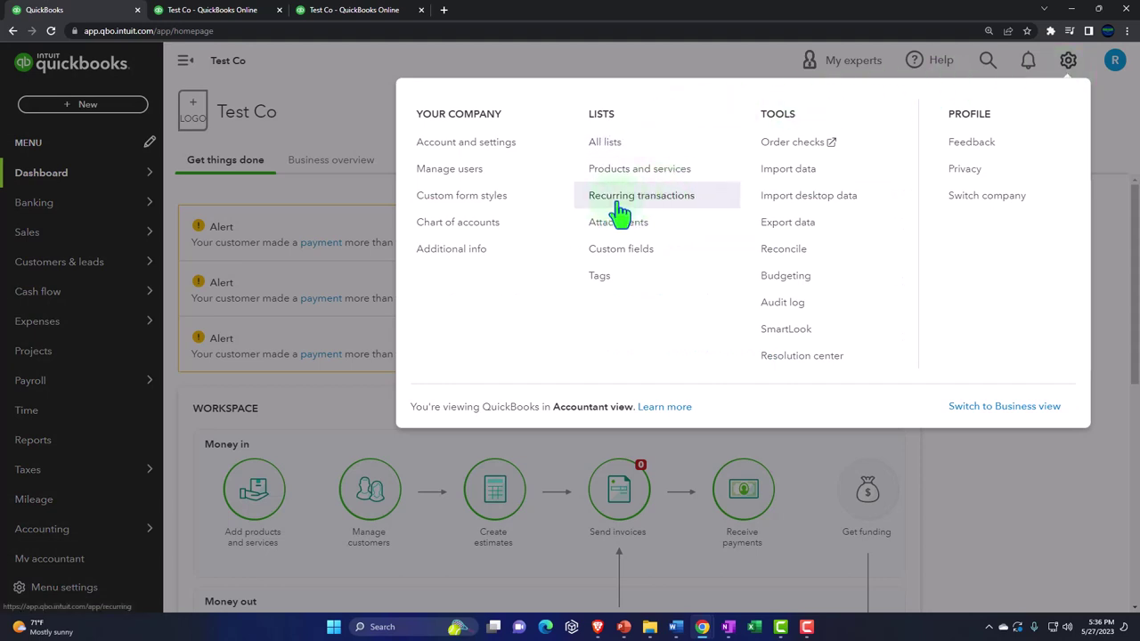
pyautogui.click(675, 210)
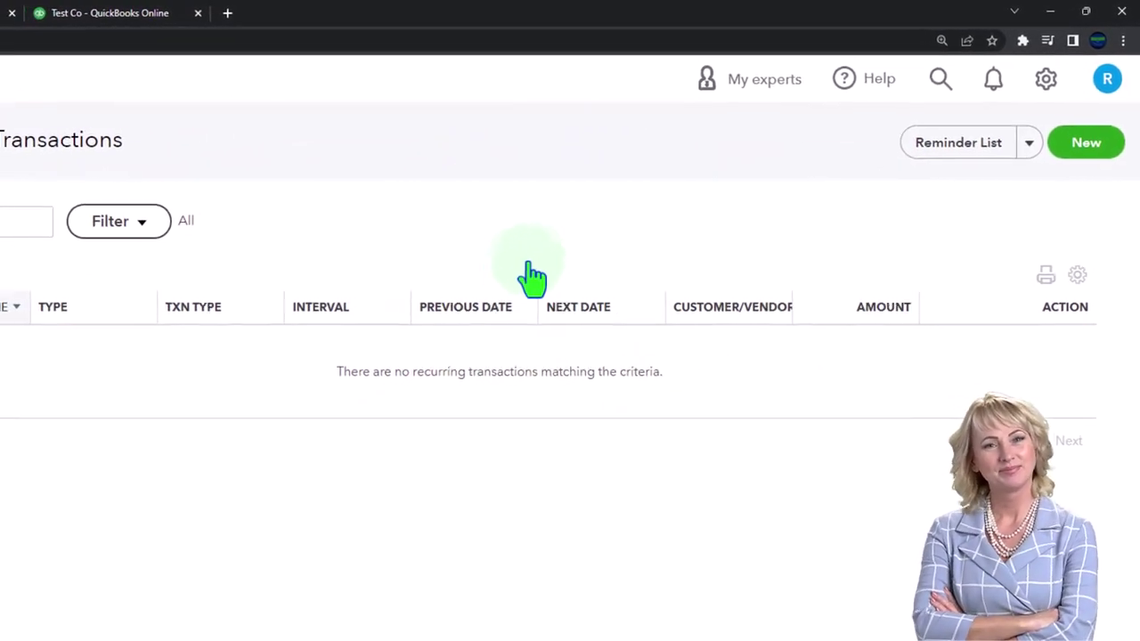
# - Sort the empty Recurring Transactions list by Previous Date and view the reminder list options
pyautogui.click(0, 86)
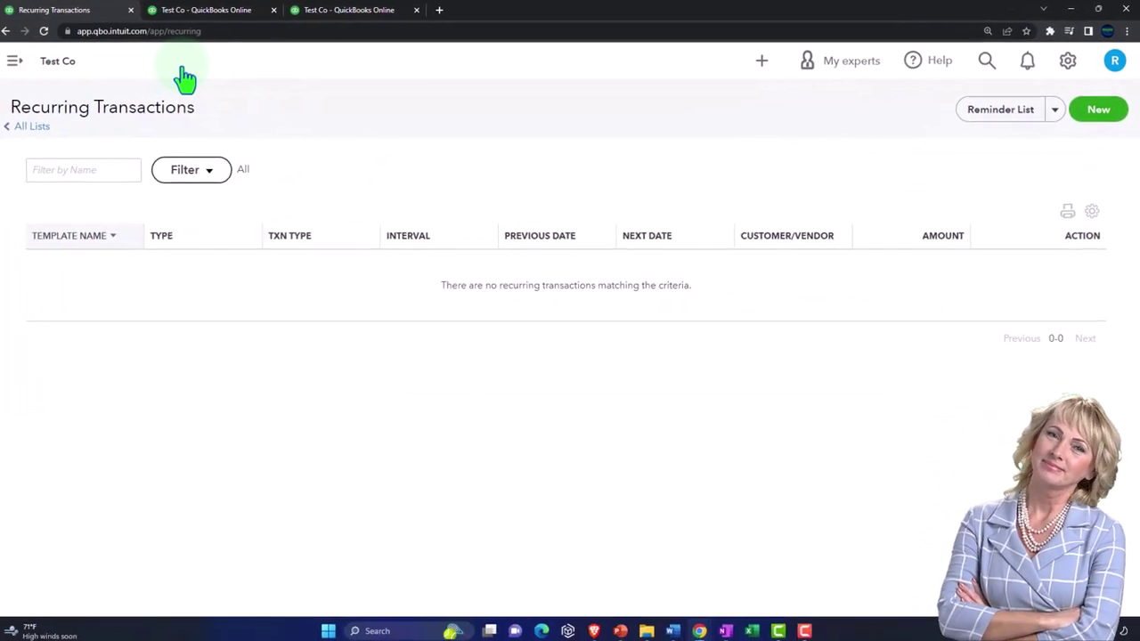
pyautogui.click(522, 236)
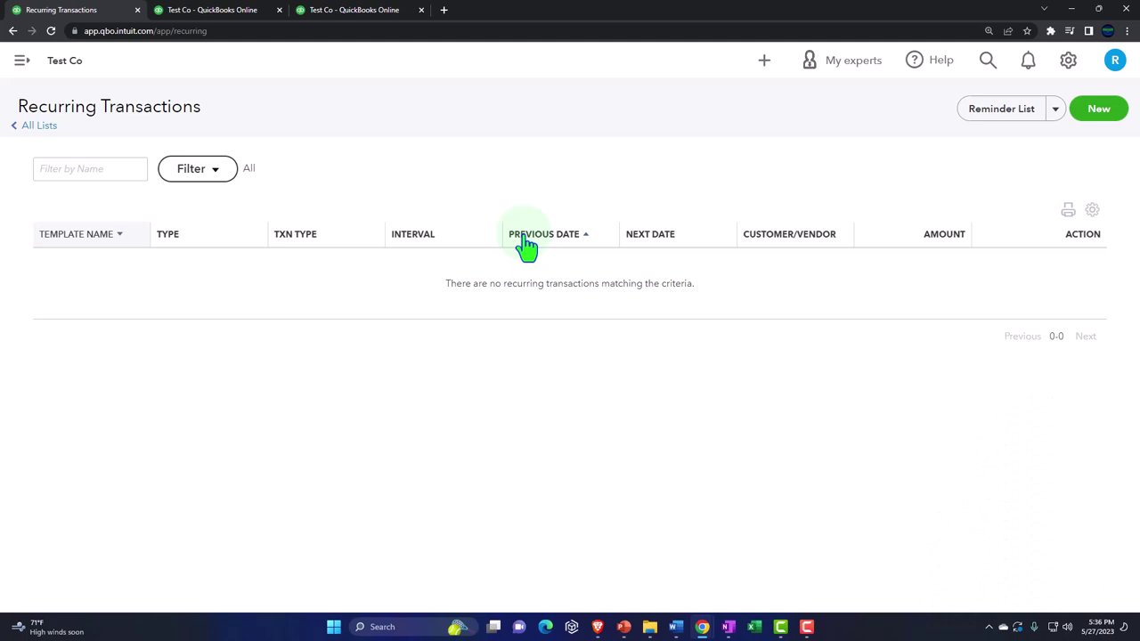
pyautogui.click(1102, 113)
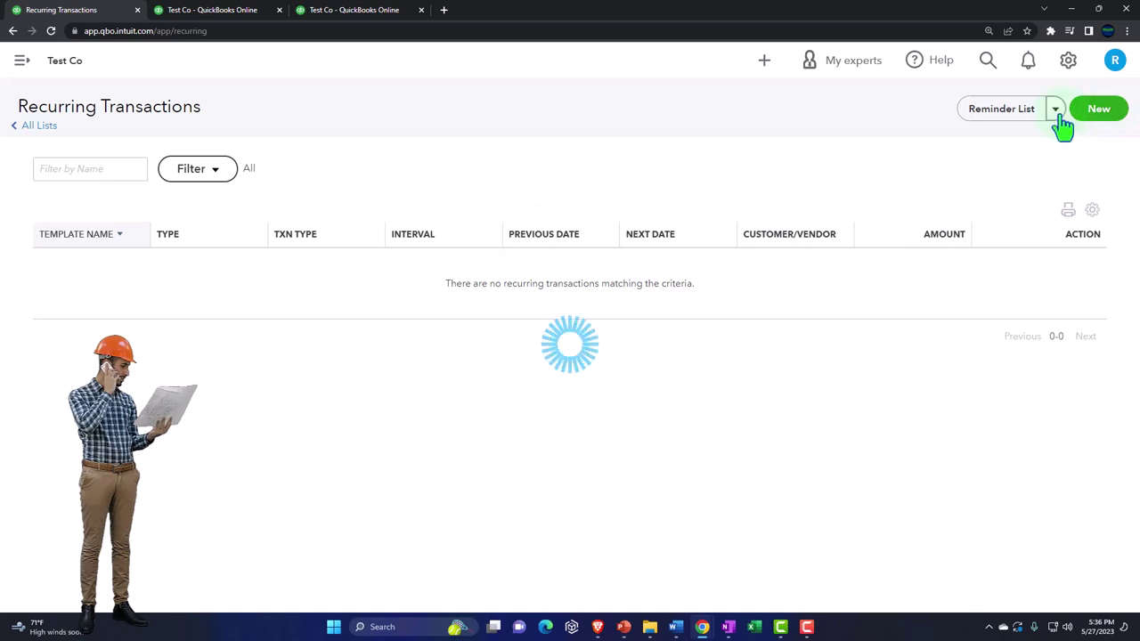
pyautogui.click(1059, 116)
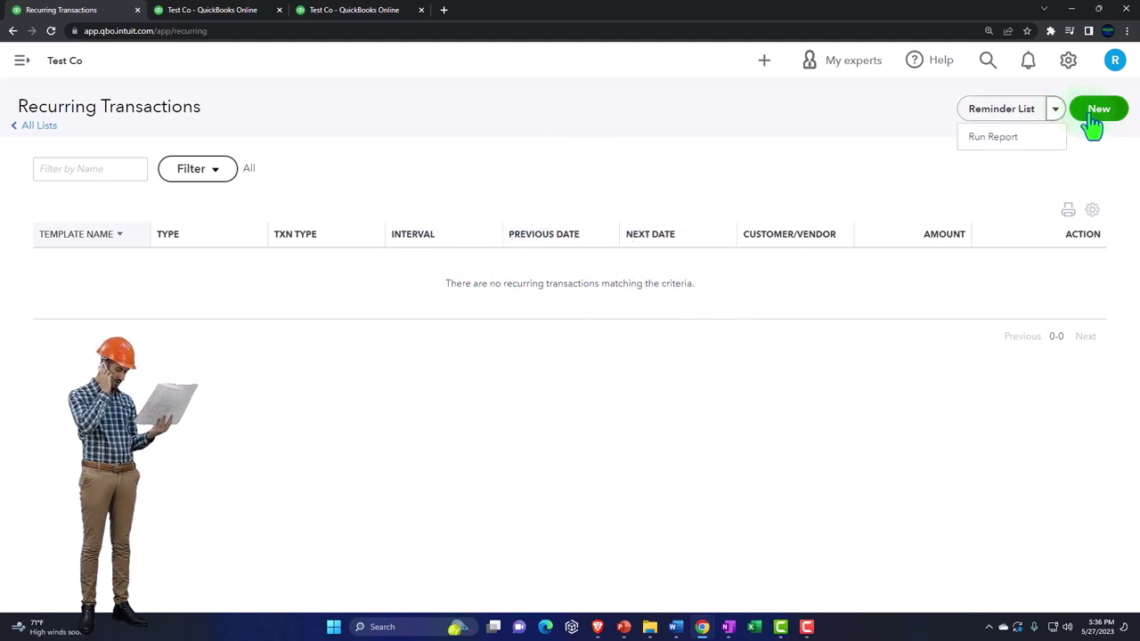
pyautogui.click(1090, 118)
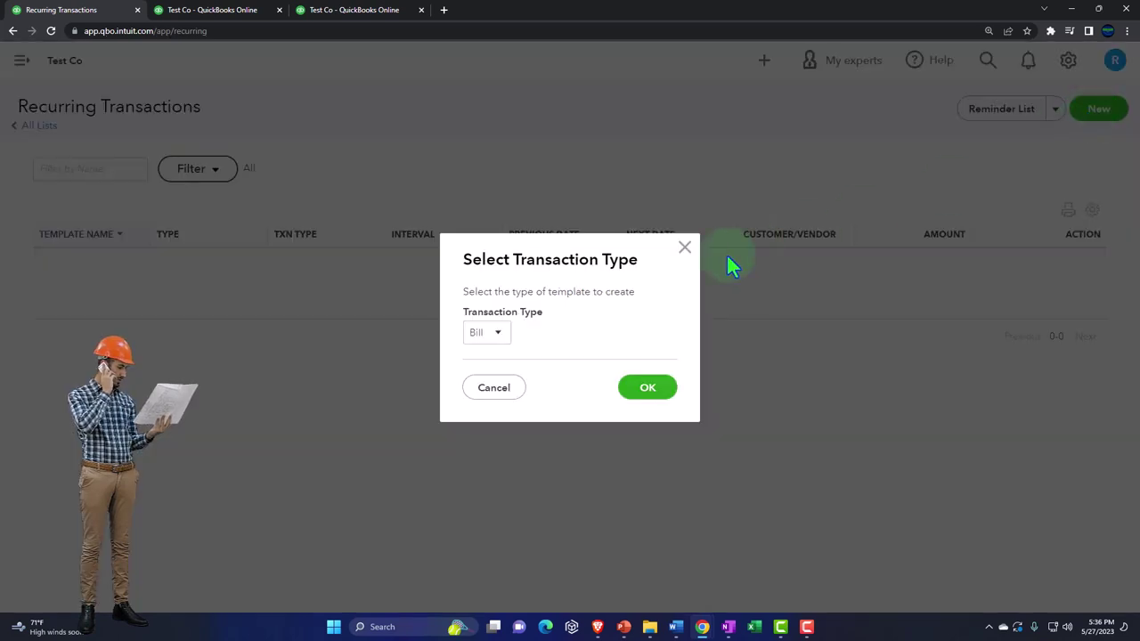
pyautogui.click(501, 334)
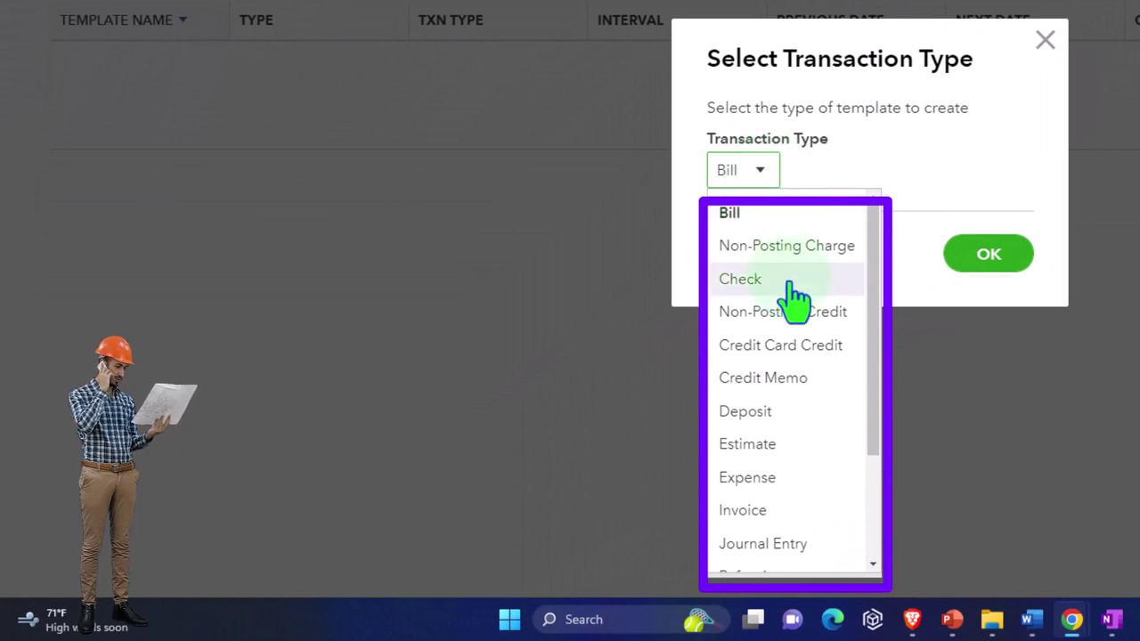
pyautogui.scroll(-1, 790, 283)
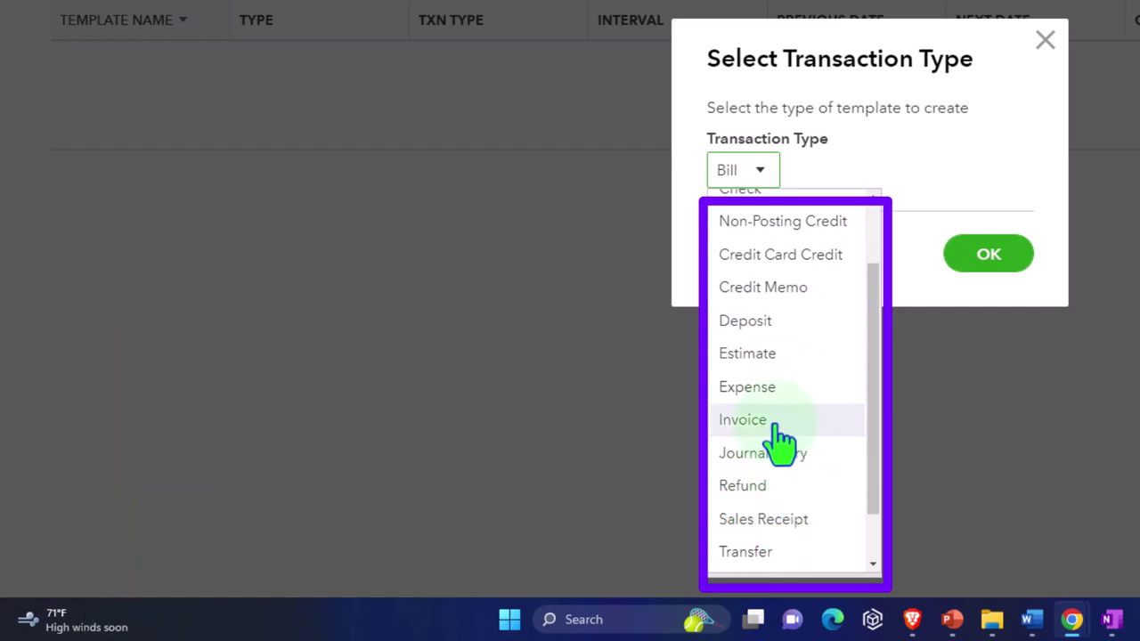
pyautogui.click(791, 522)
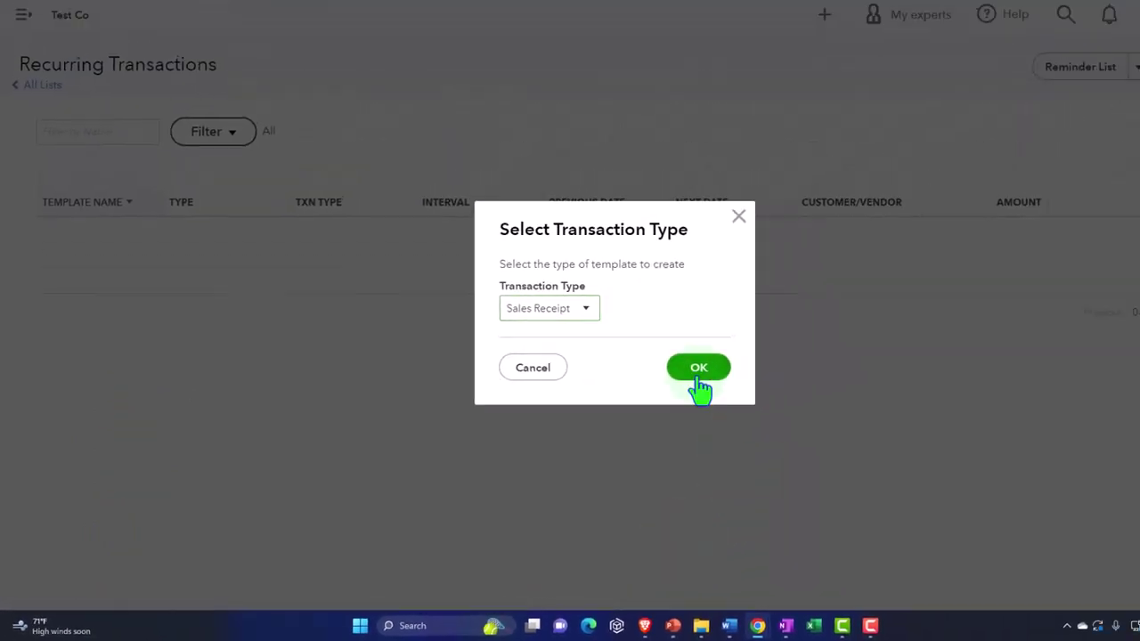
pyautogui.click(873, 303)
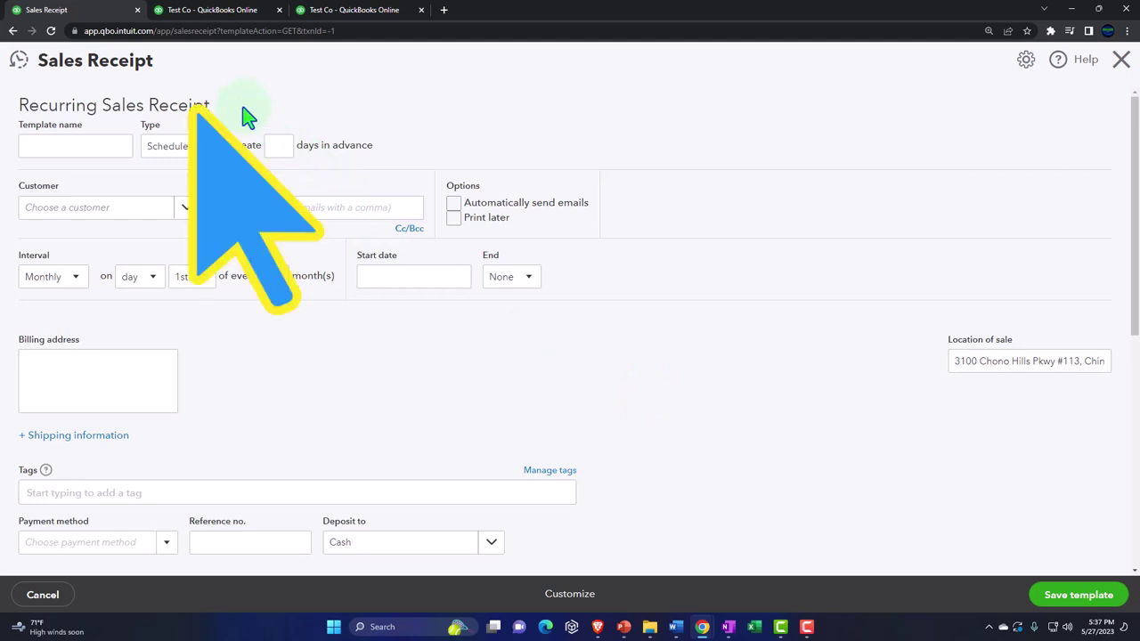
pyautogui.scroll(-1, 369, 394)
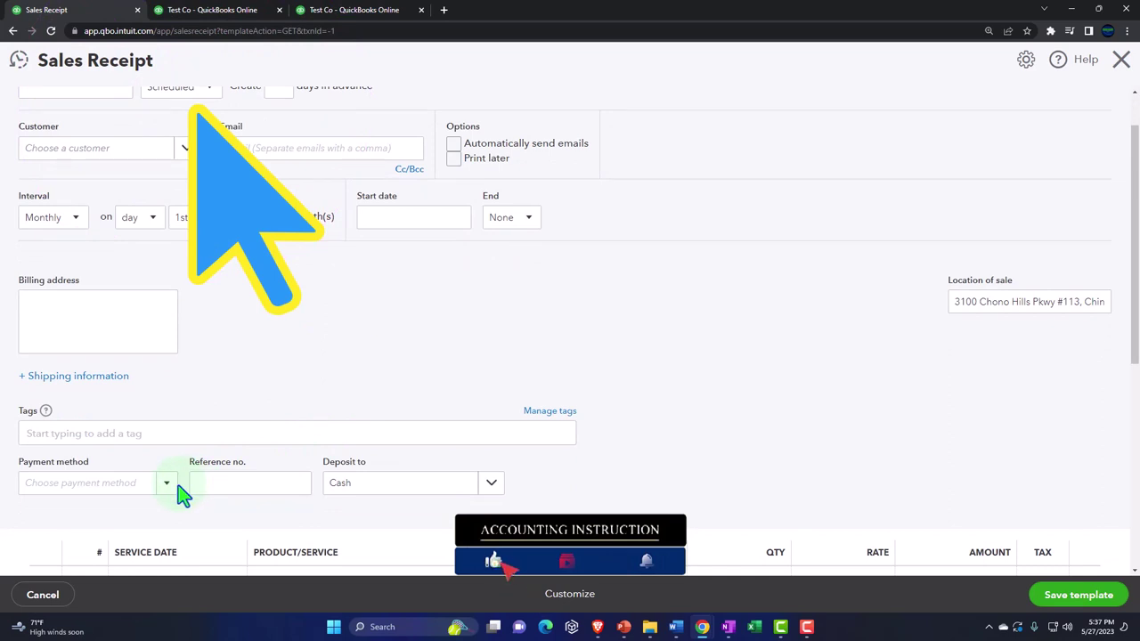
pyautogui.scroll(1, 181, 494)
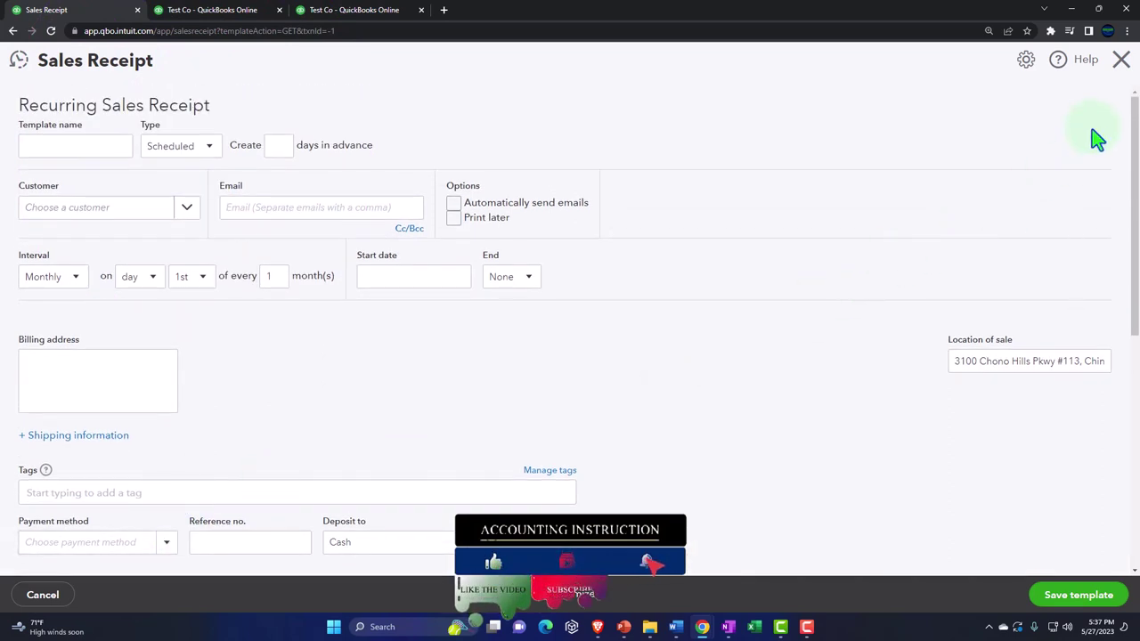
# - Discard the sales receipt template and create a new recurring Invoice template
pyautogui.click(1121, 58)
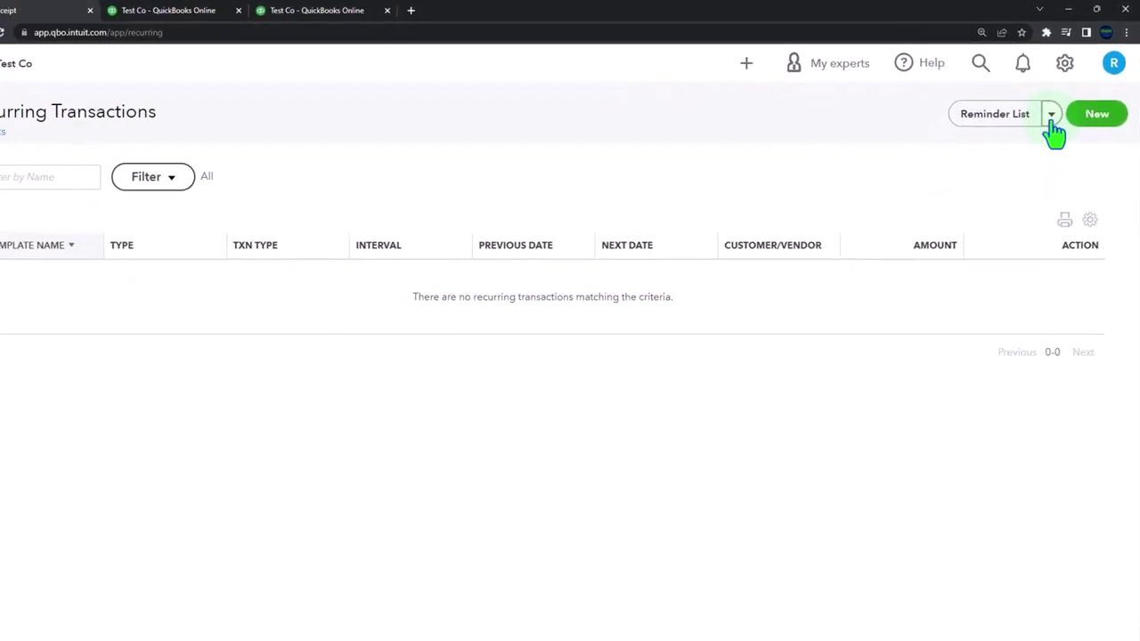
pyautogui.click(1033, 139)
pyautogui.click(1075, 125)
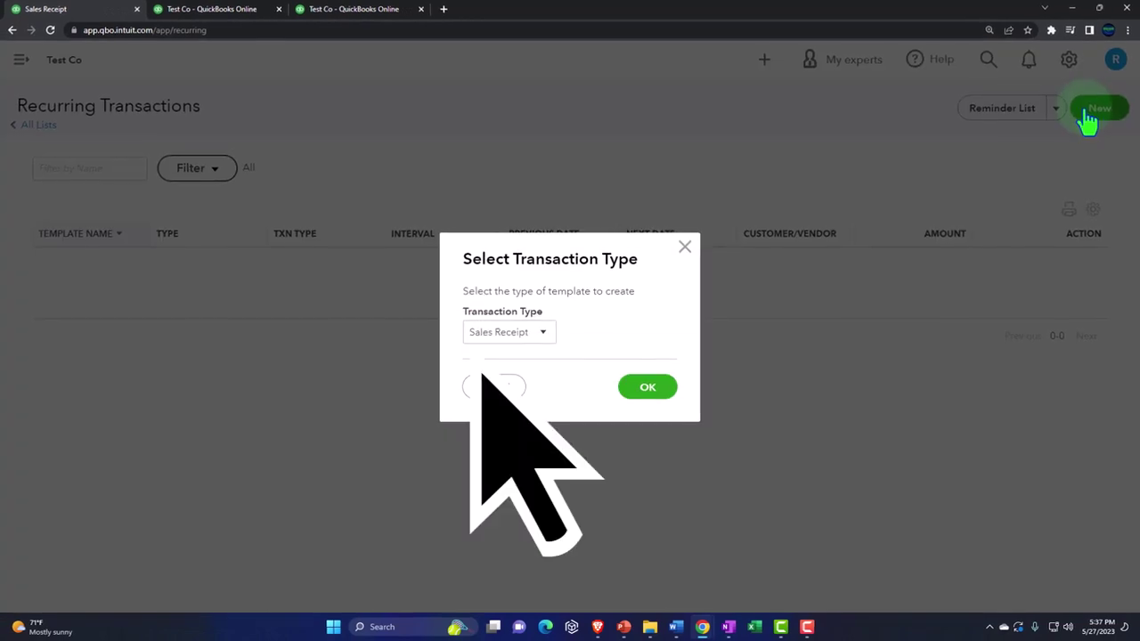
pyautogui.click(545, 304)
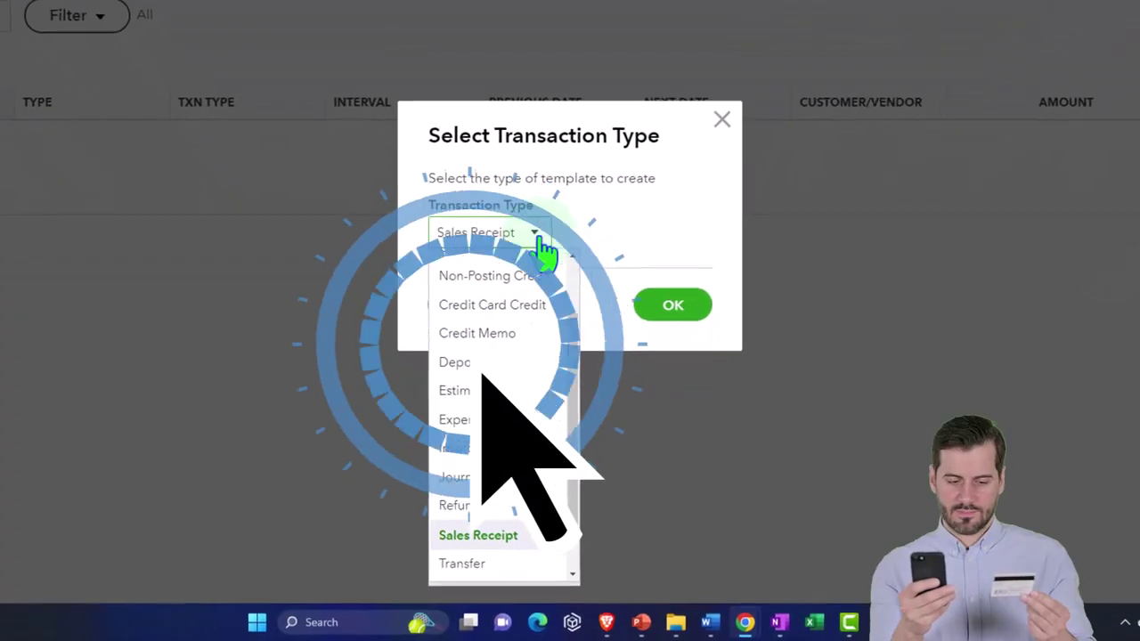
pyautogui.click(447, 427)
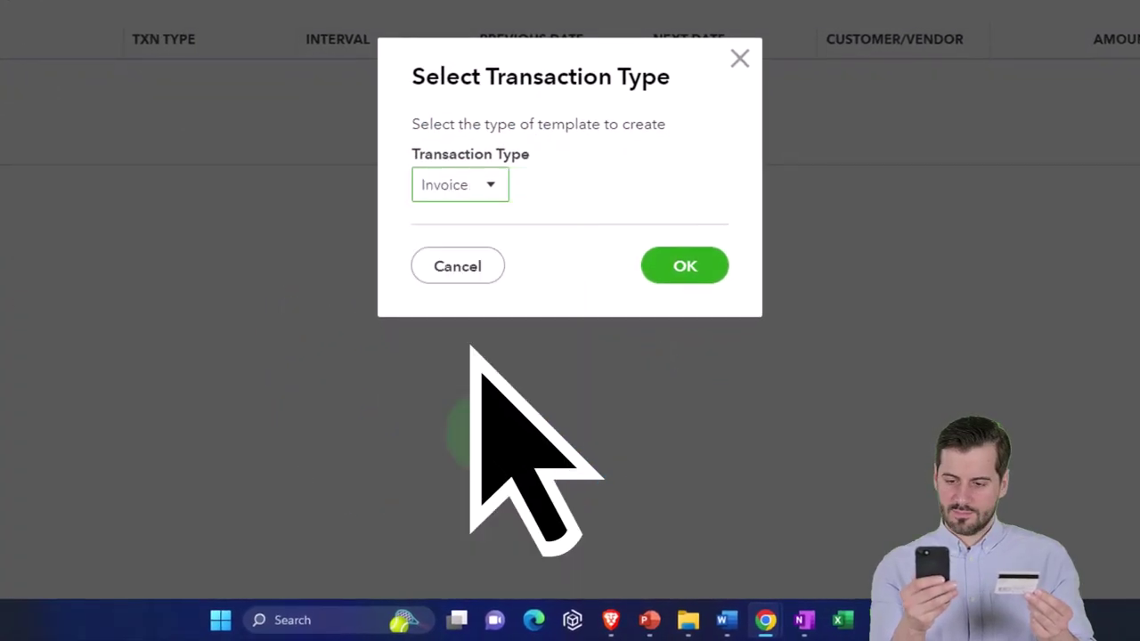
pyautogui.click(681, 272)
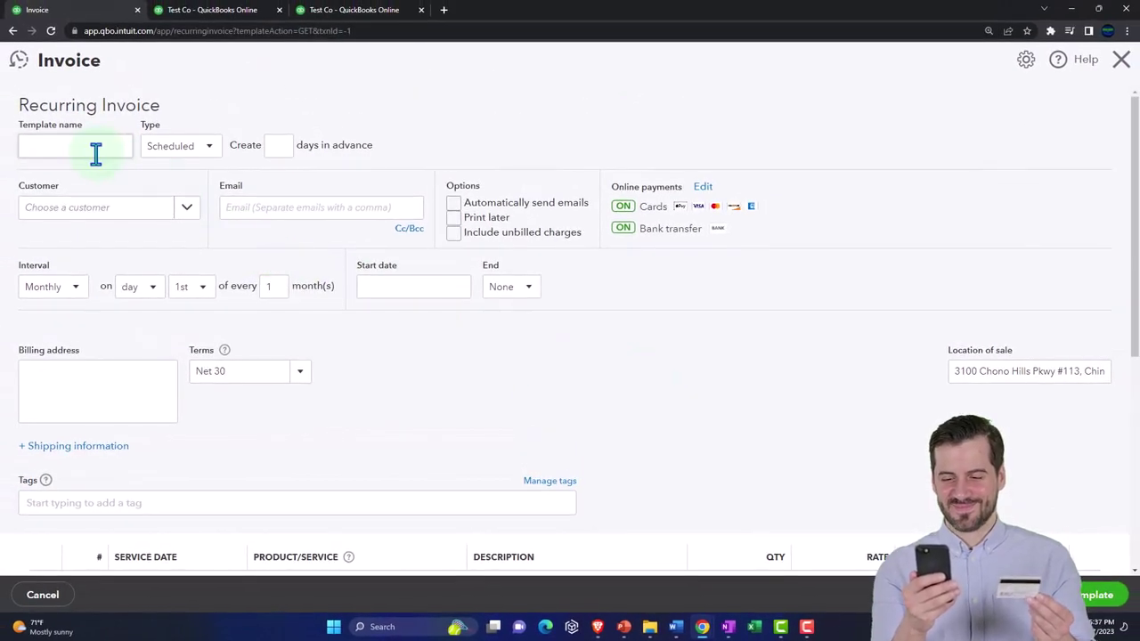
pyautogui.click(182, 210)
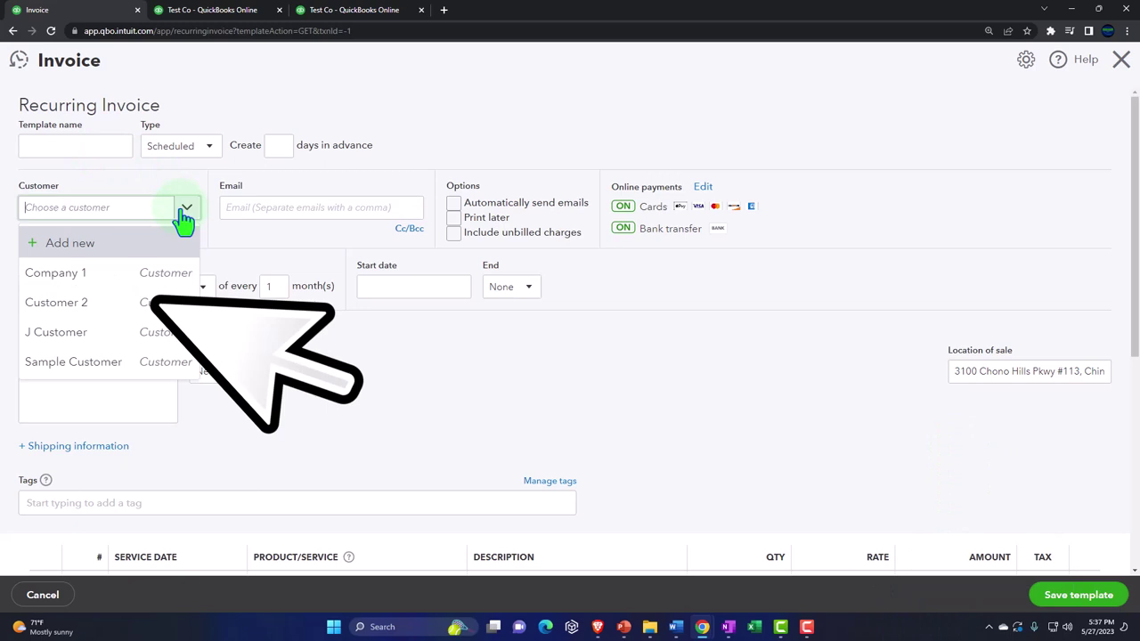
# - Pick J Customer for the recurring invoice, check its template name and email, and keep Type Scheduled
pyautogui.click(118, 341)
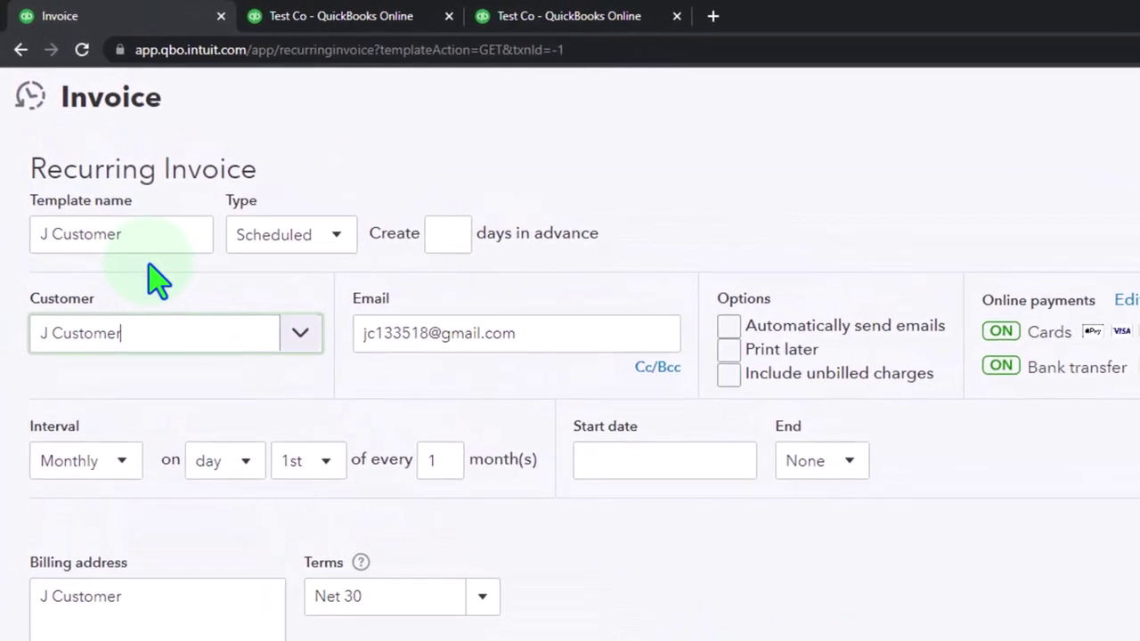
pyautogui.click(148, 247)
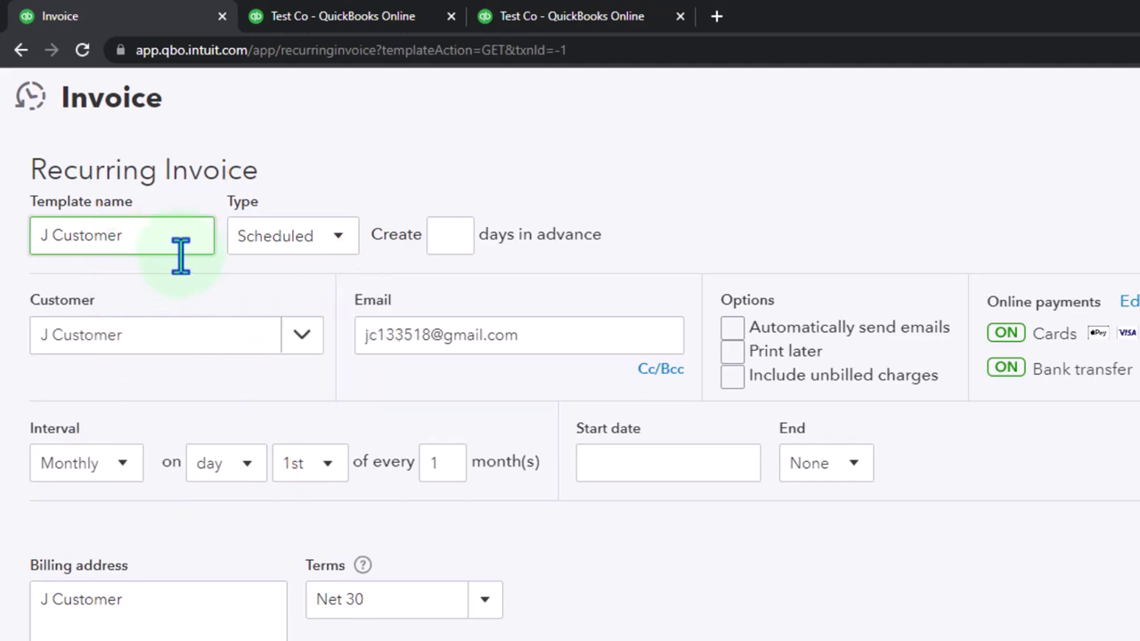
pyautogui.click(338, 239)
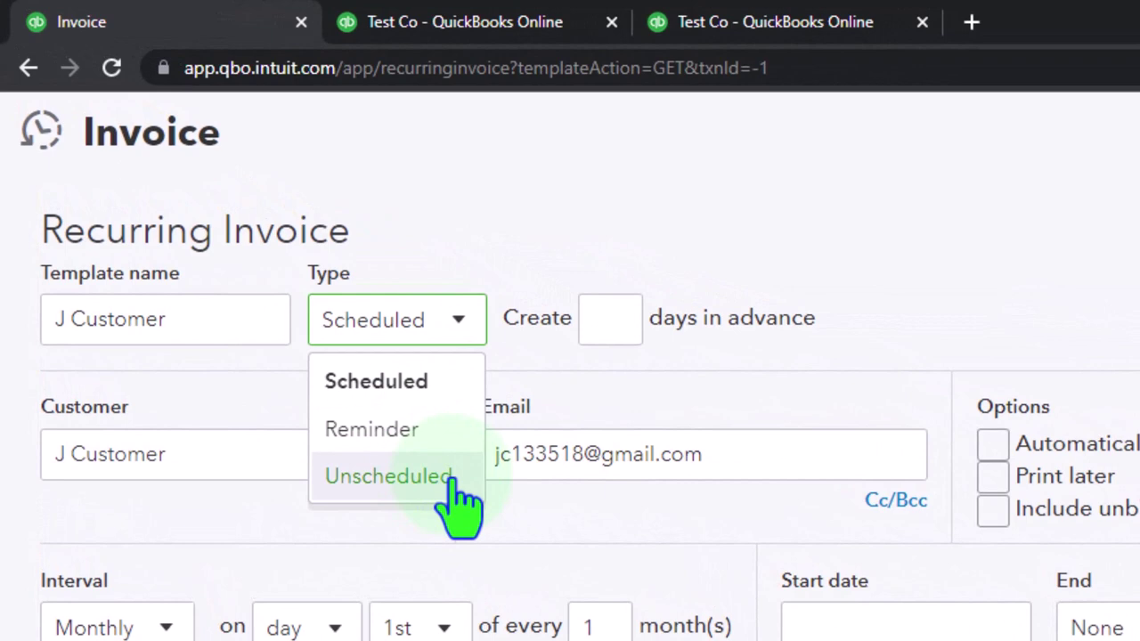
pyautogui.click(437, 431)
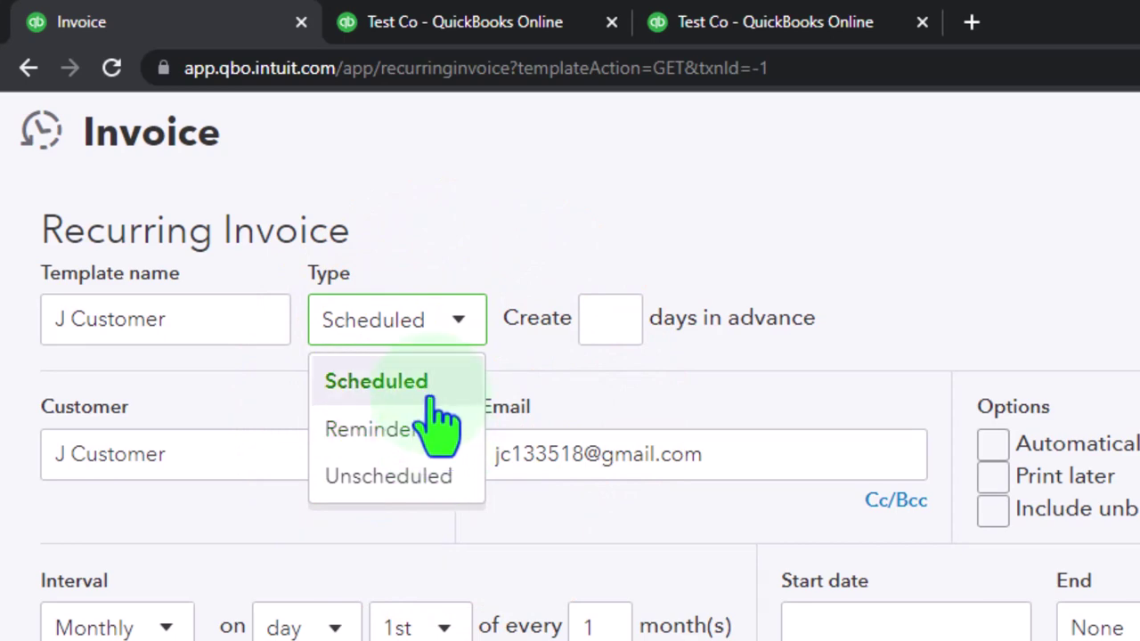
pyautogui.click(592, 387)
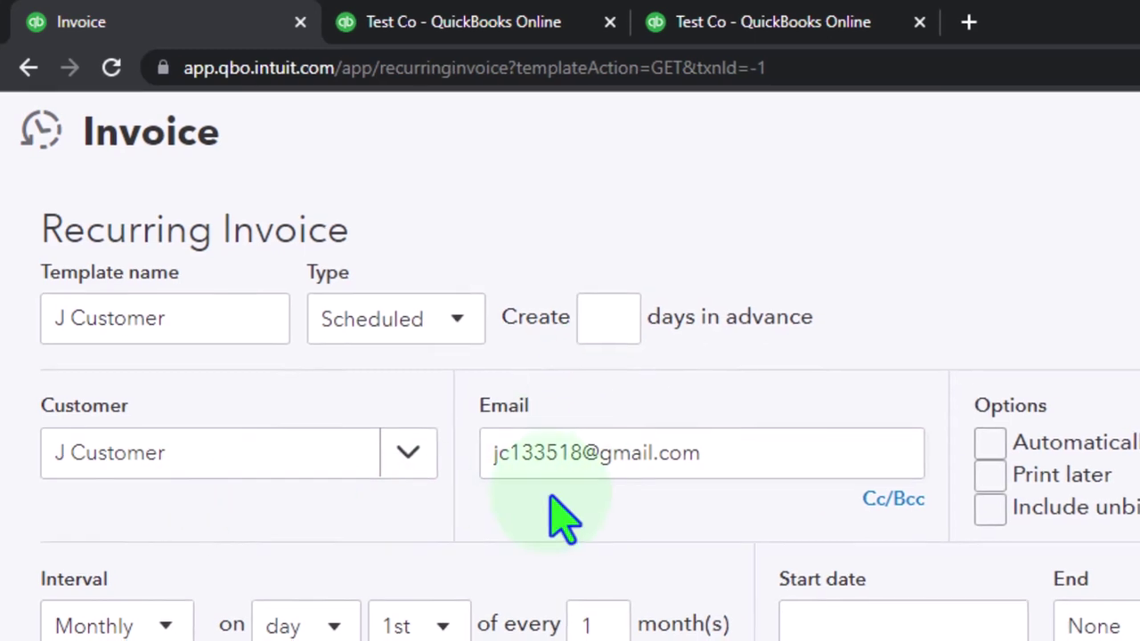
pyautogui.tripleClick(572, 454)
pyautogui.click(572, 454)
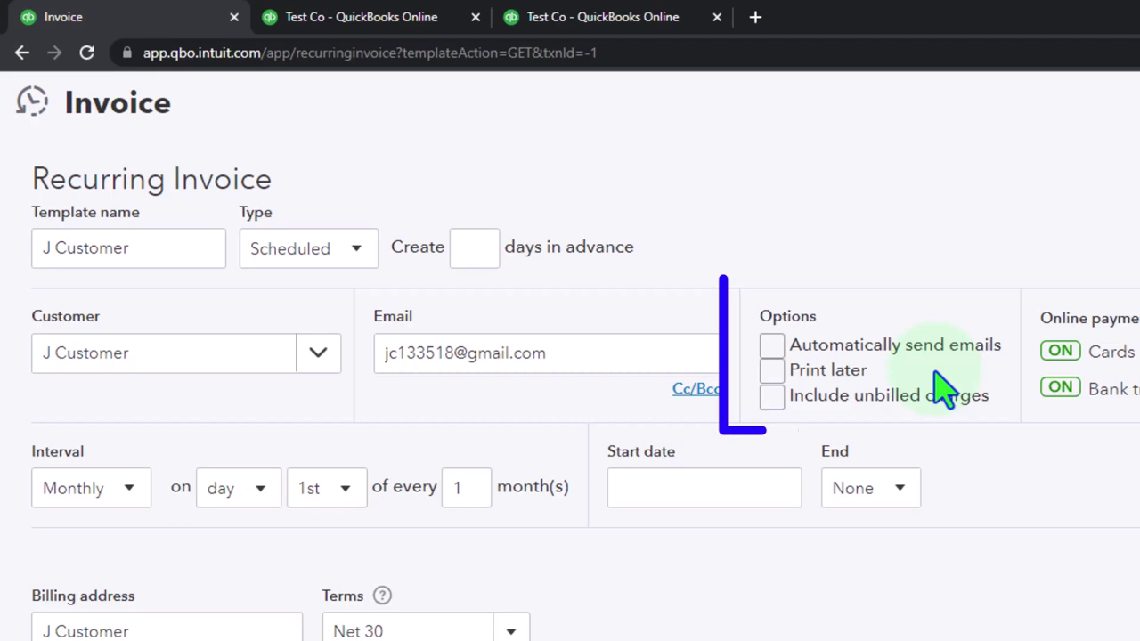
# - Tick Automatically send emails under Options on the J Customer recurring invoice
pyautogui.click(771, 345)
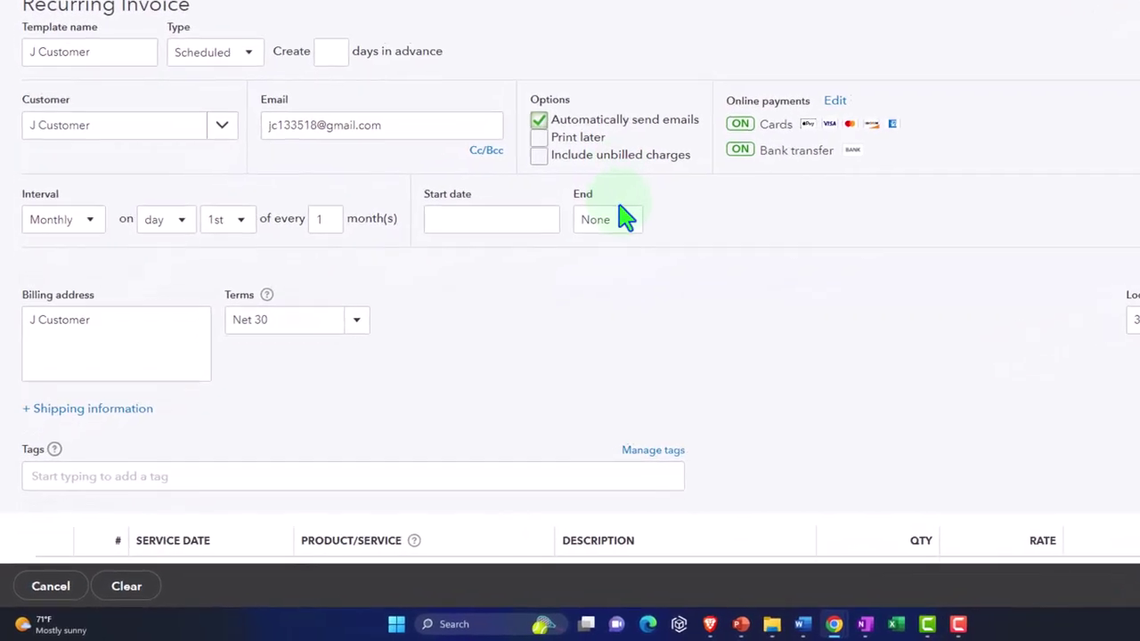
pyautogui.scroll(-2, 650, 222)
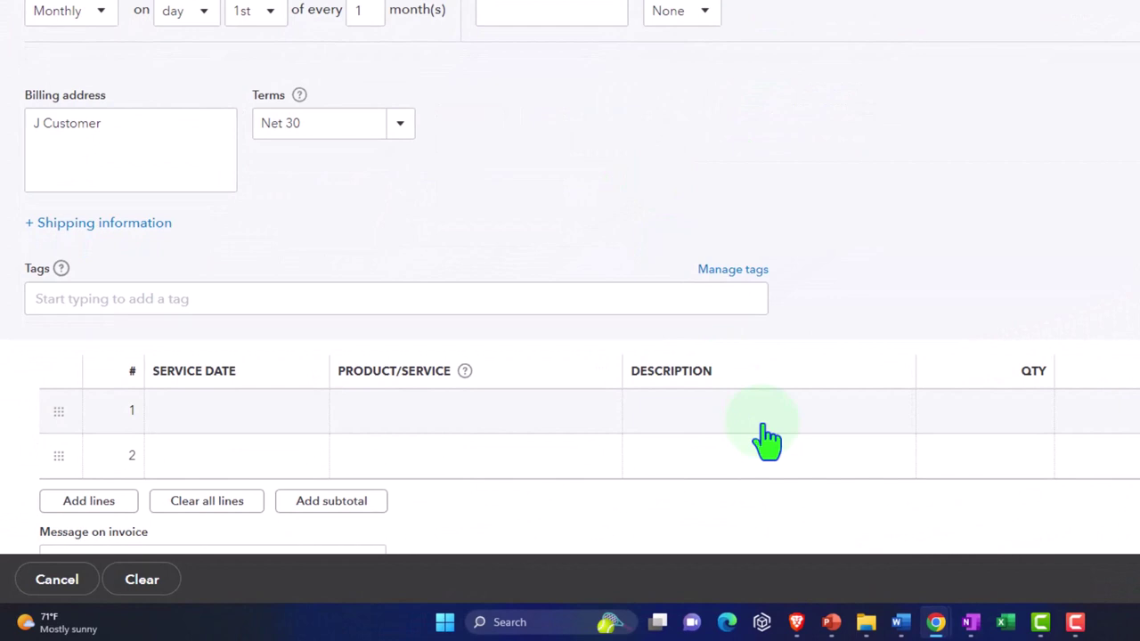
pyautogui.scroll(1, 767, 439)
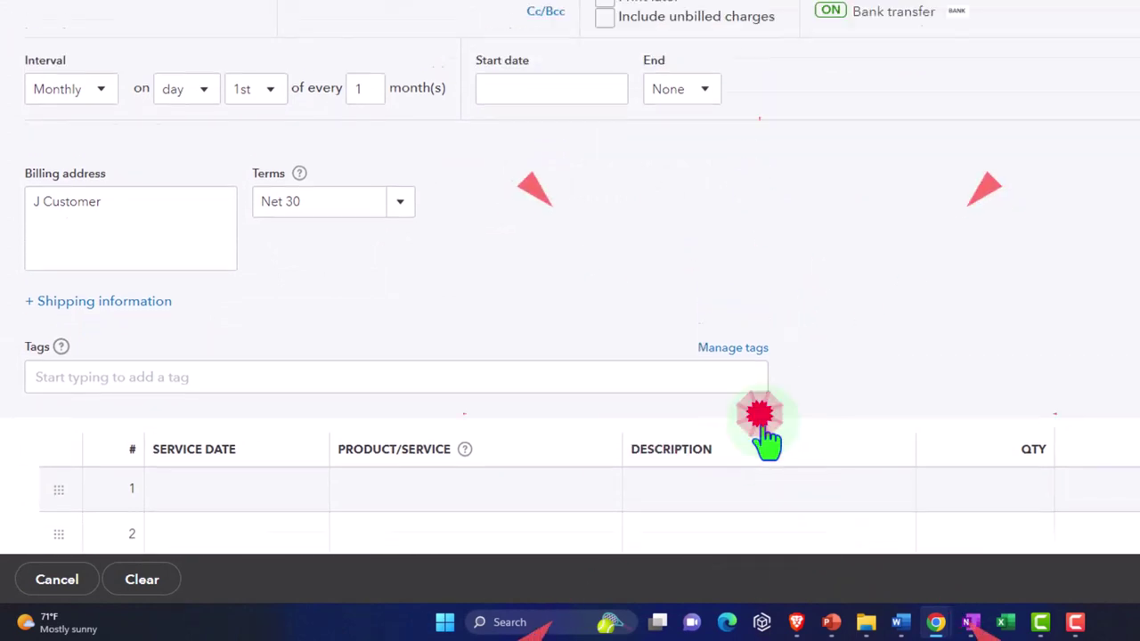
pyautogui.scroll(1, 766, 439)
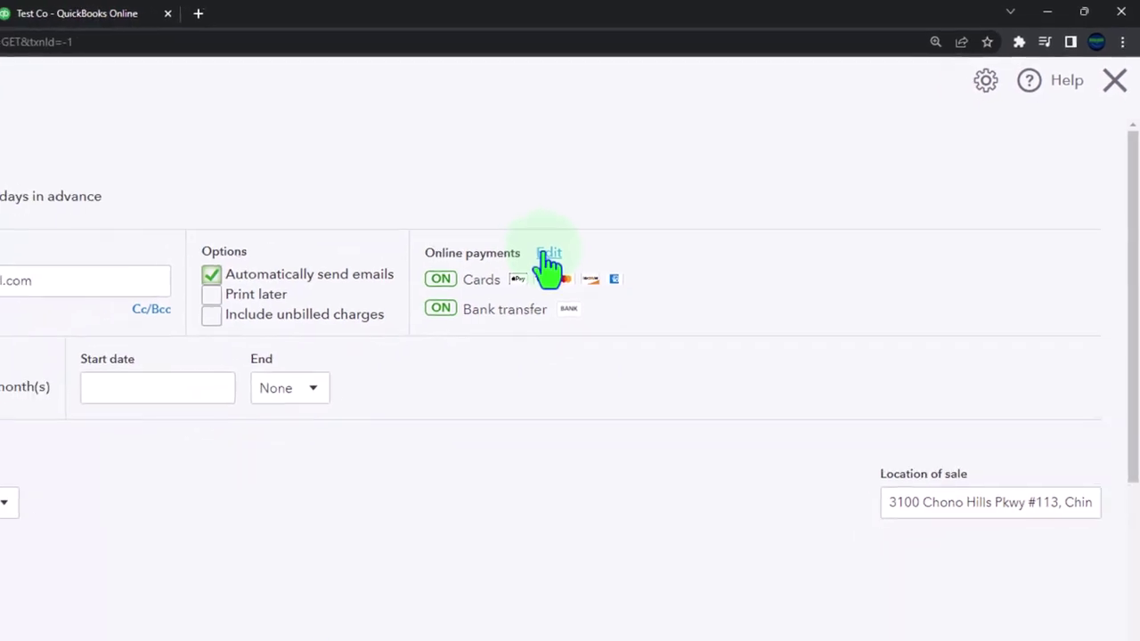
pyautogui.click(488, 279)
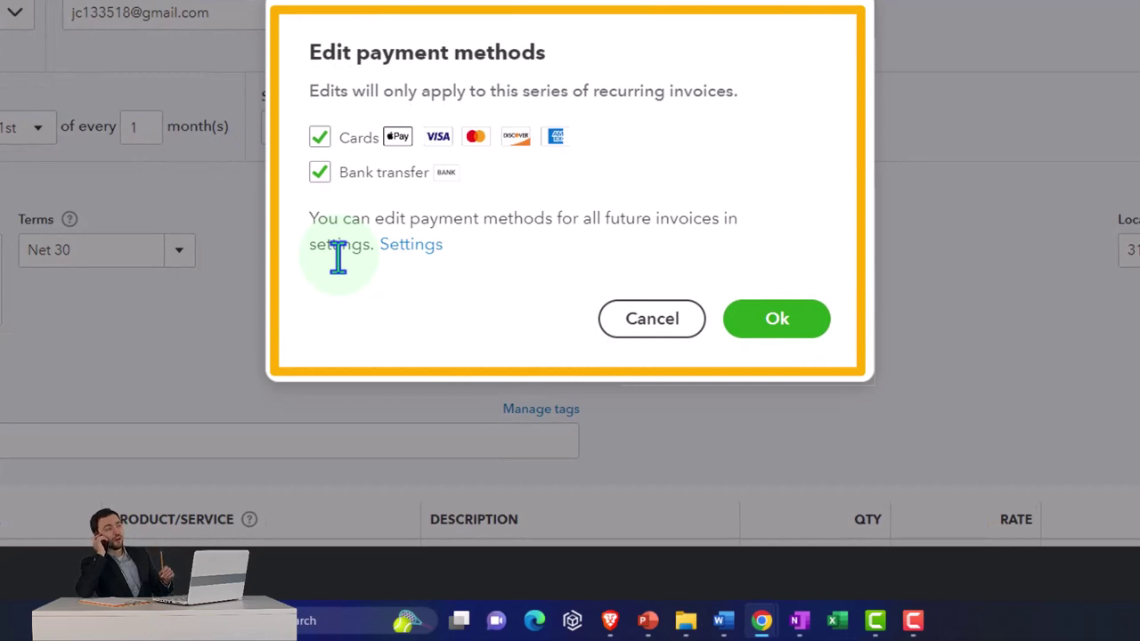
pyautogui.click(776, 319)
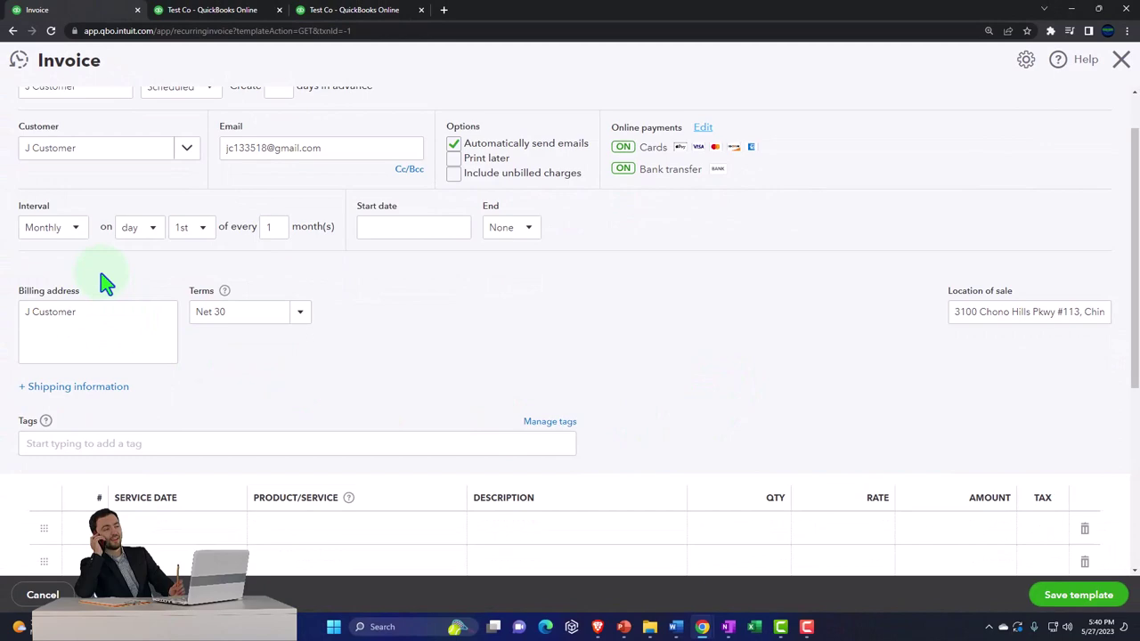
# - Keep the Monthly interval on a specific day and change the day to the 28th
pyautogui.click(75, 228)
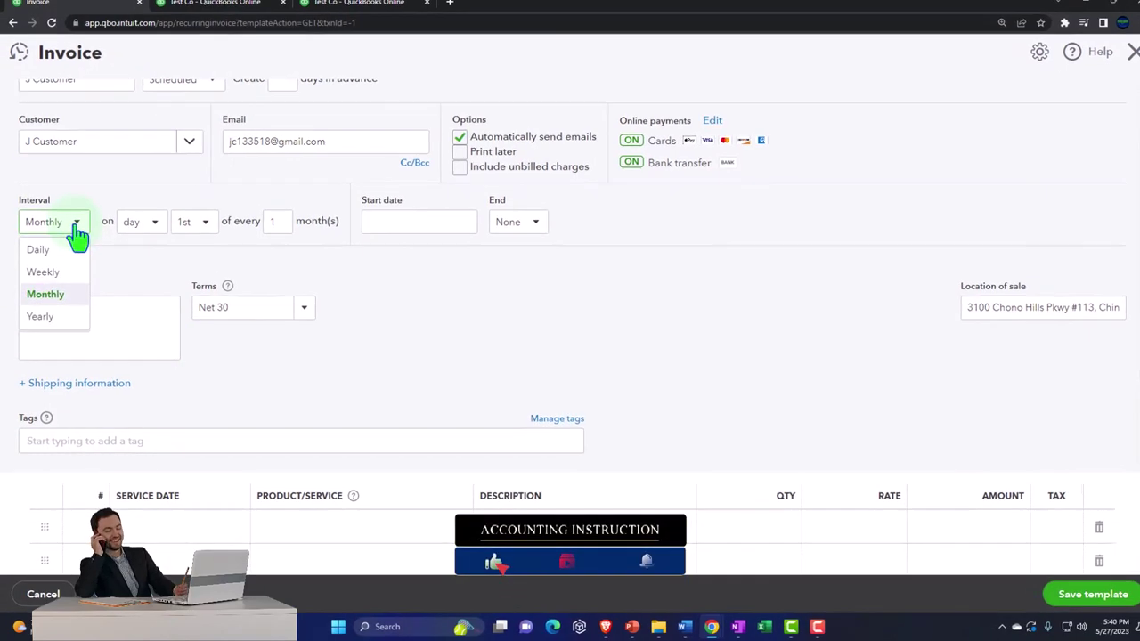
pyautogui.click(138, 224)
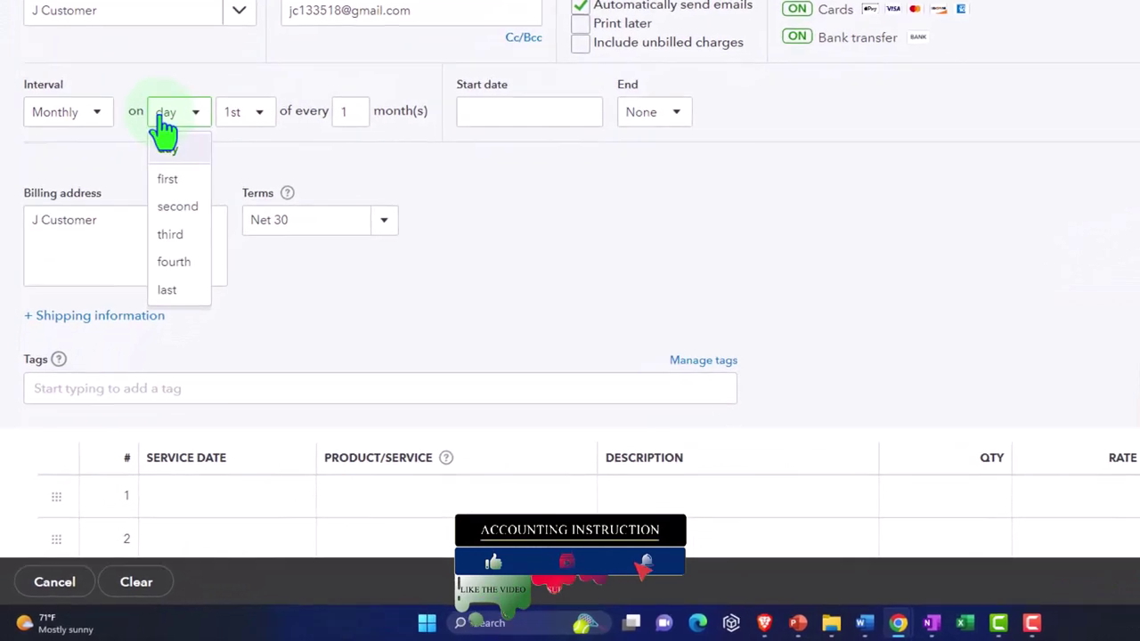
pyautogui.click(165, 129)
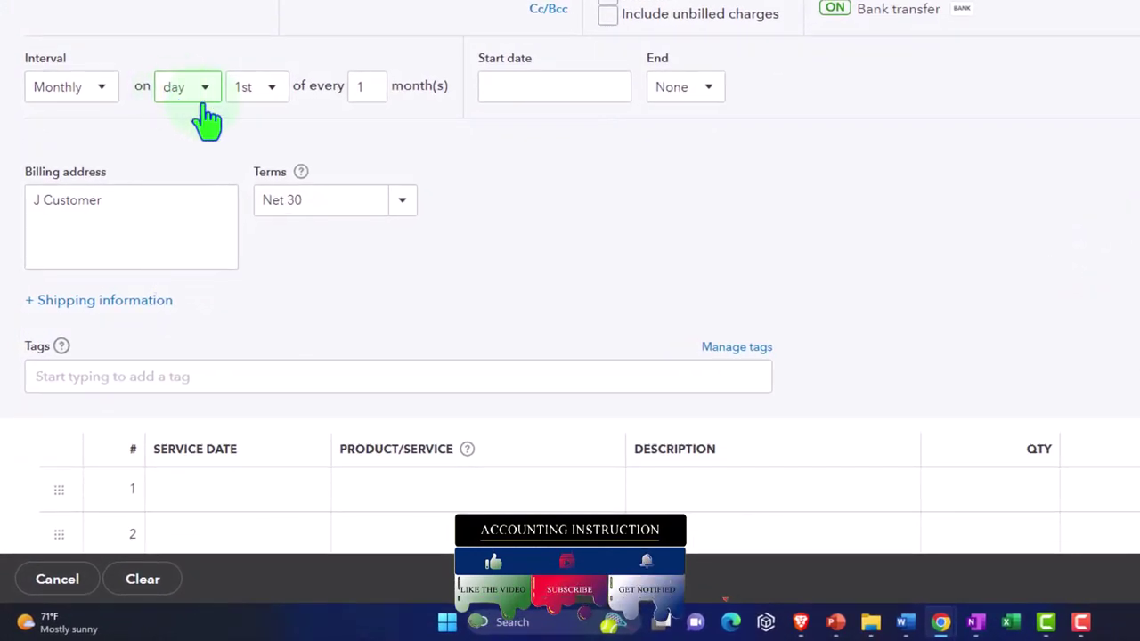
pyautogui.click(270, 89)
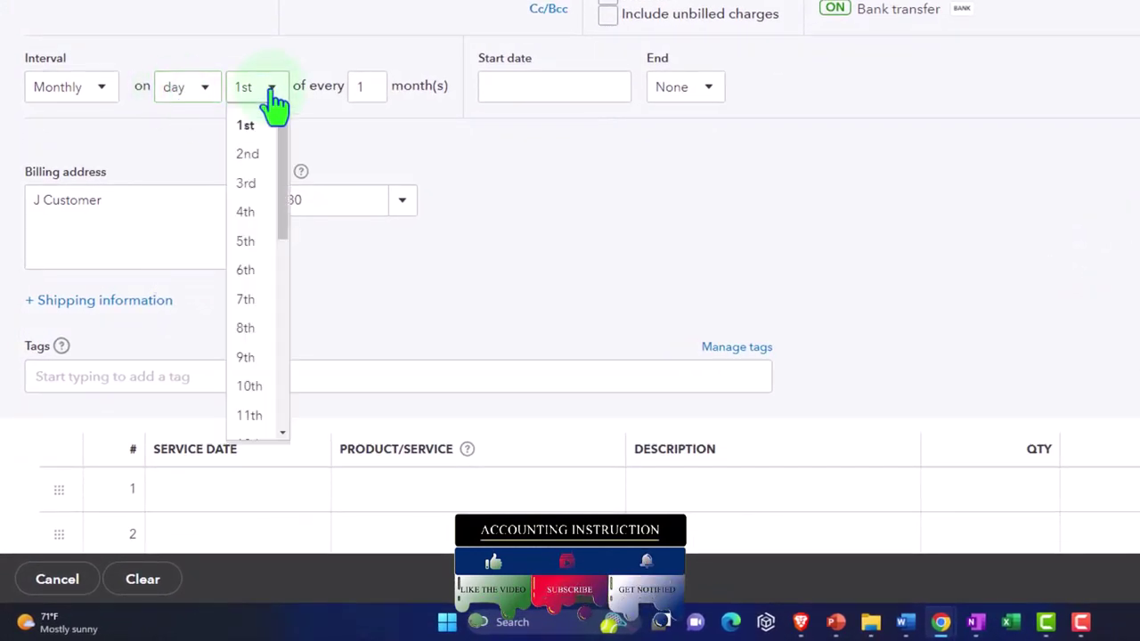
pyautogui.scroll(-4, 265, 244)
pyautogui.scroll(-3, 267, 256)
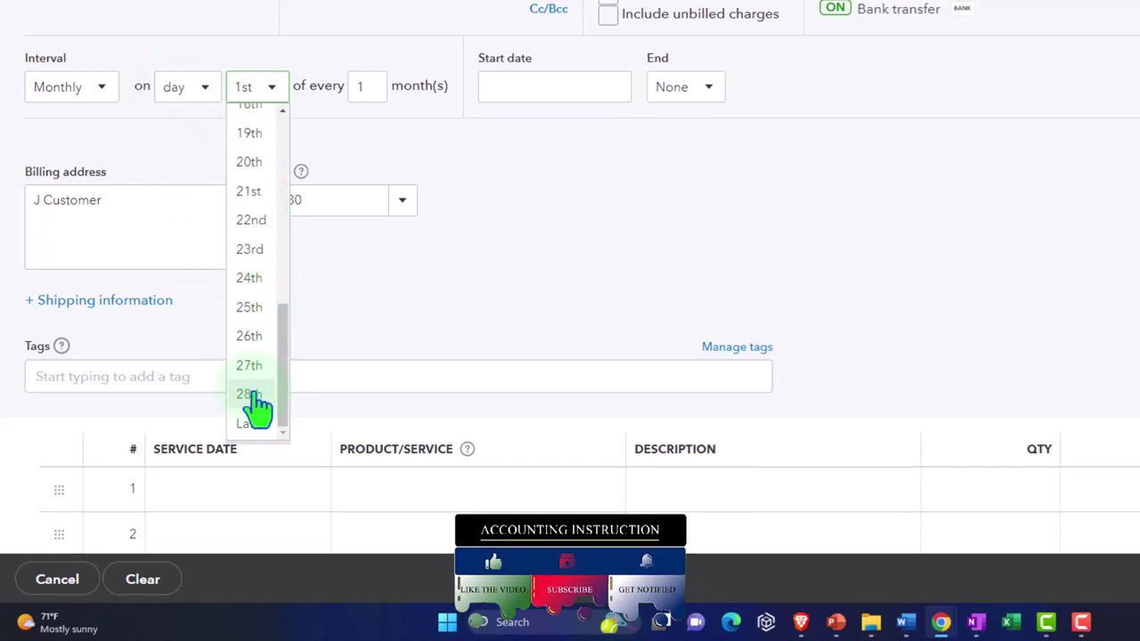
pyautogui.click(253, 397)
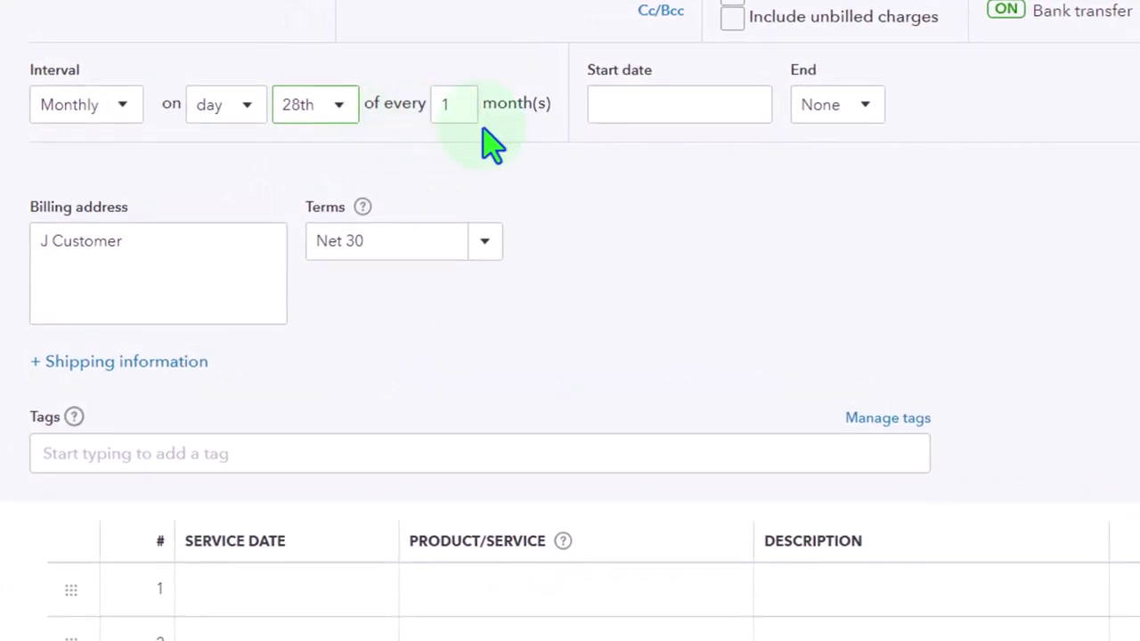
# - Set the start date to 05/27/2023 and make the series end by 06/30/2023
pyautogui.click(746, 111)
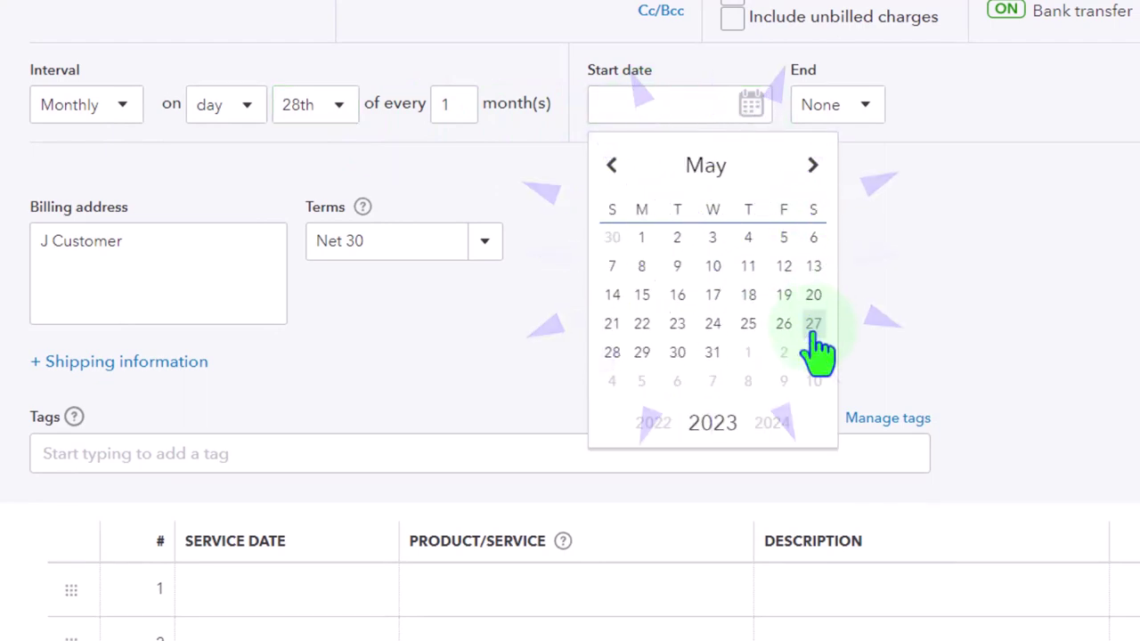
pyautogui.click(813, 333)
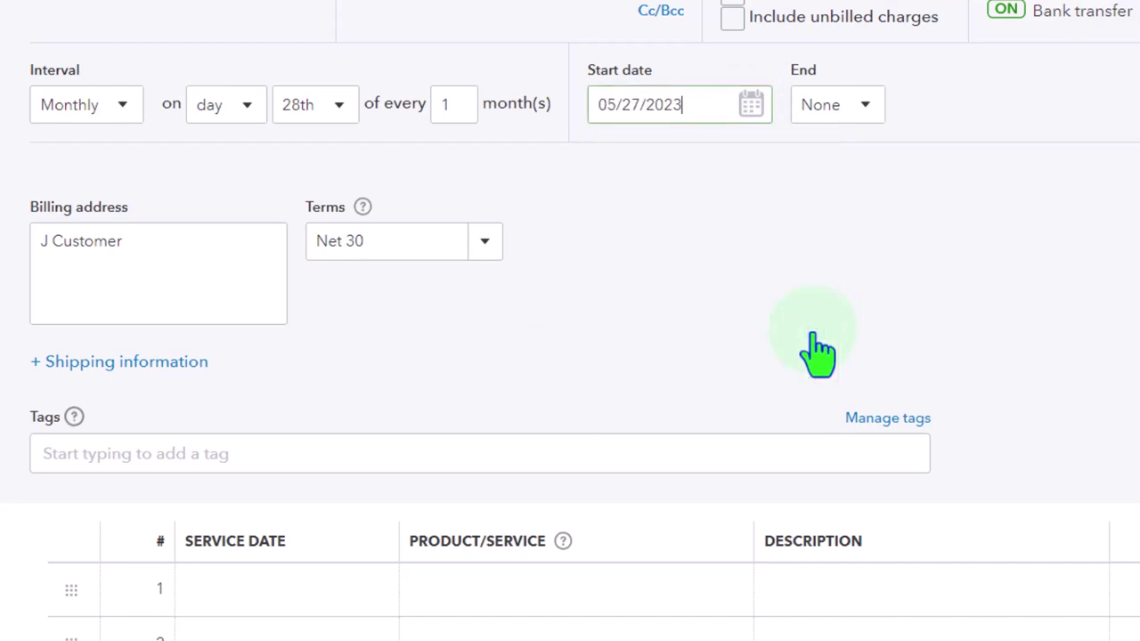
pyautogui.click(878, 135)
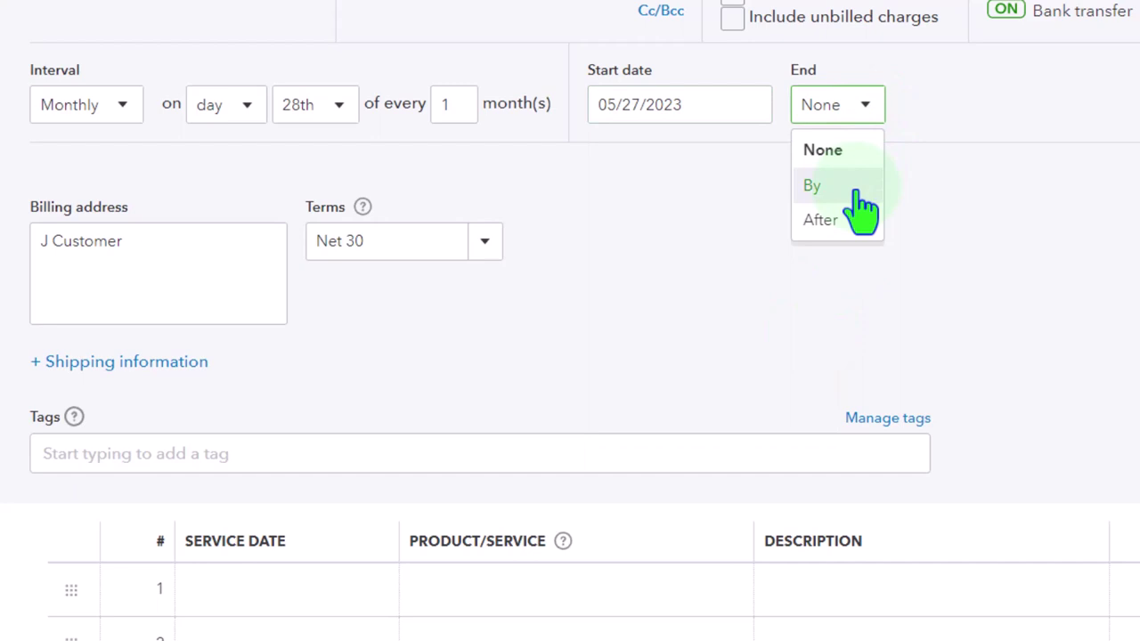
pyautogui.click(848, 153)
pyautogui.click(867, 109)
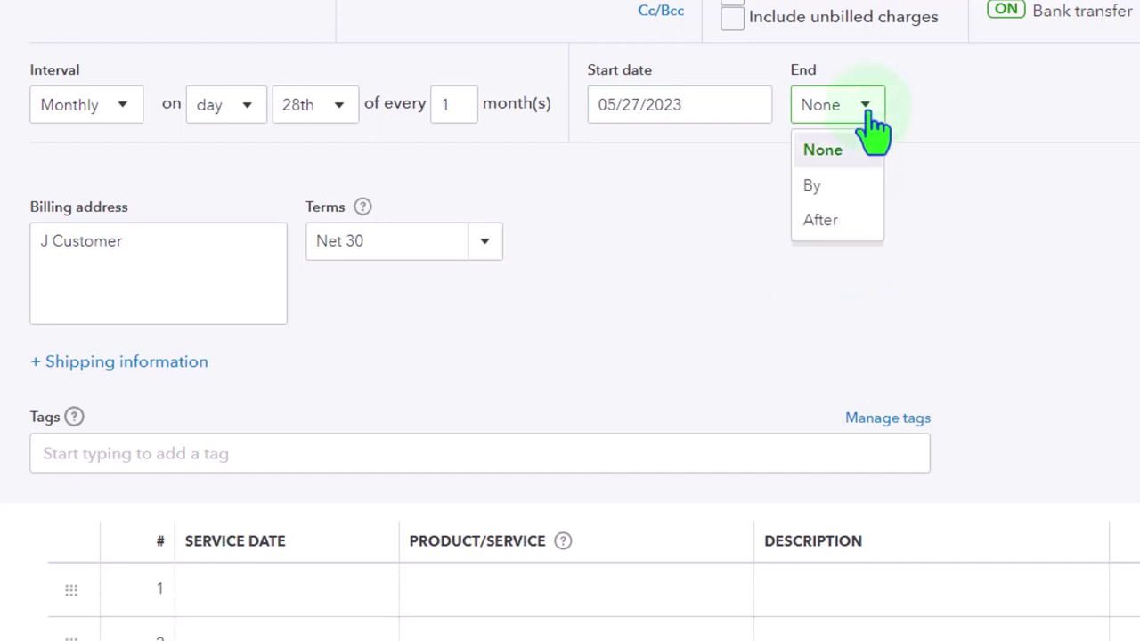
pyautogui.click(828, 187)
pyautogui.click(1019, 107)
pyautogui.click(1046, 105)
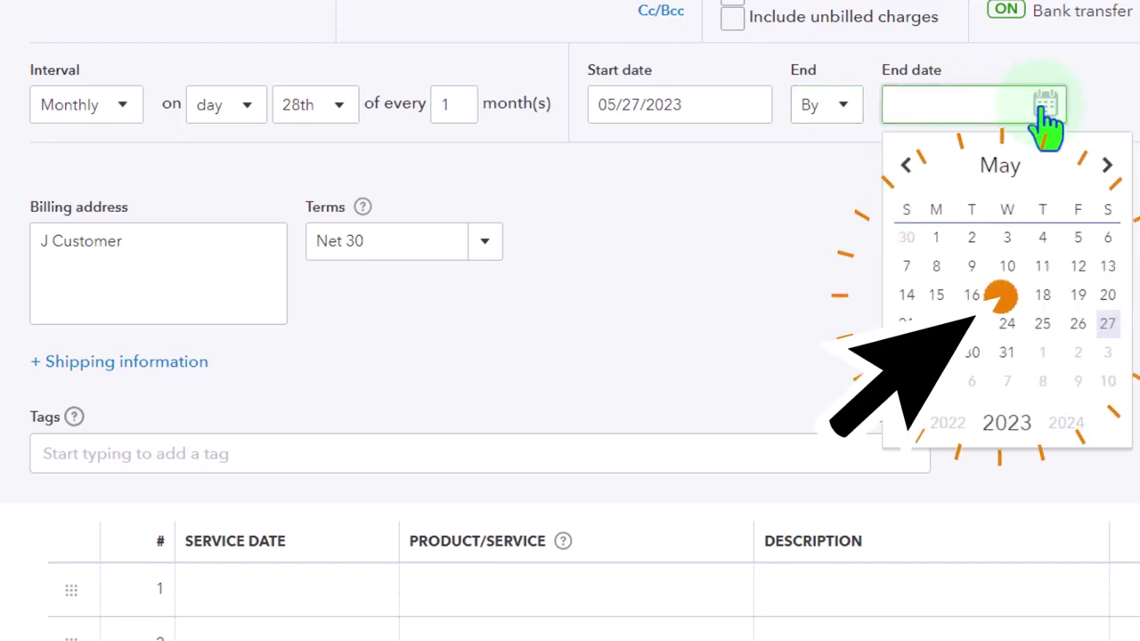
pyautogui.click(1107, 165)
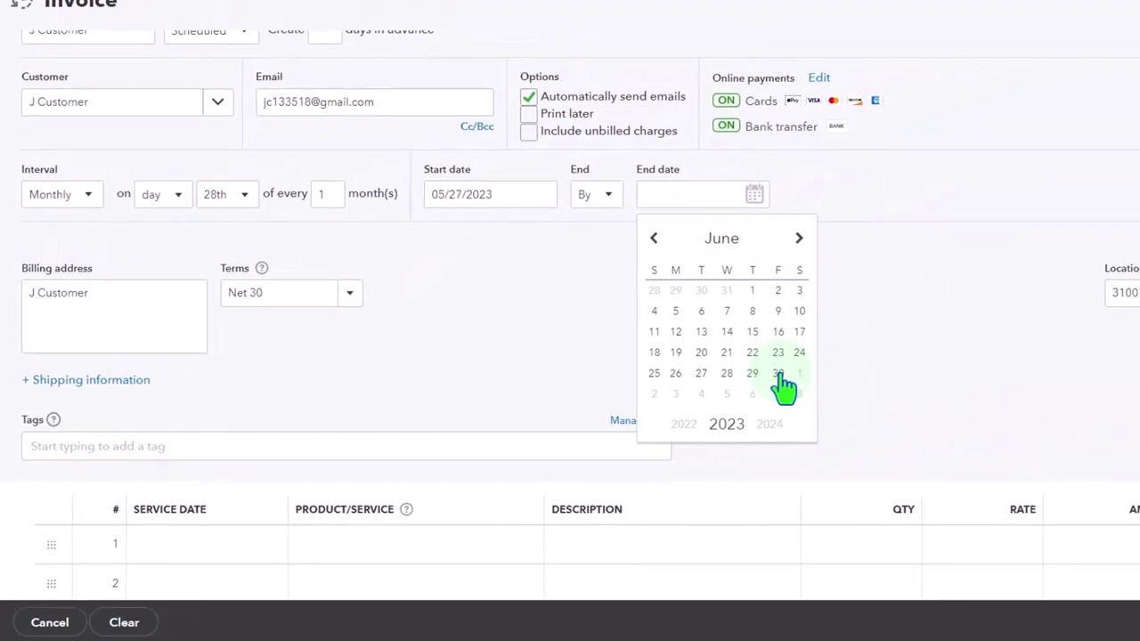
pyautogui.click(778, 375)
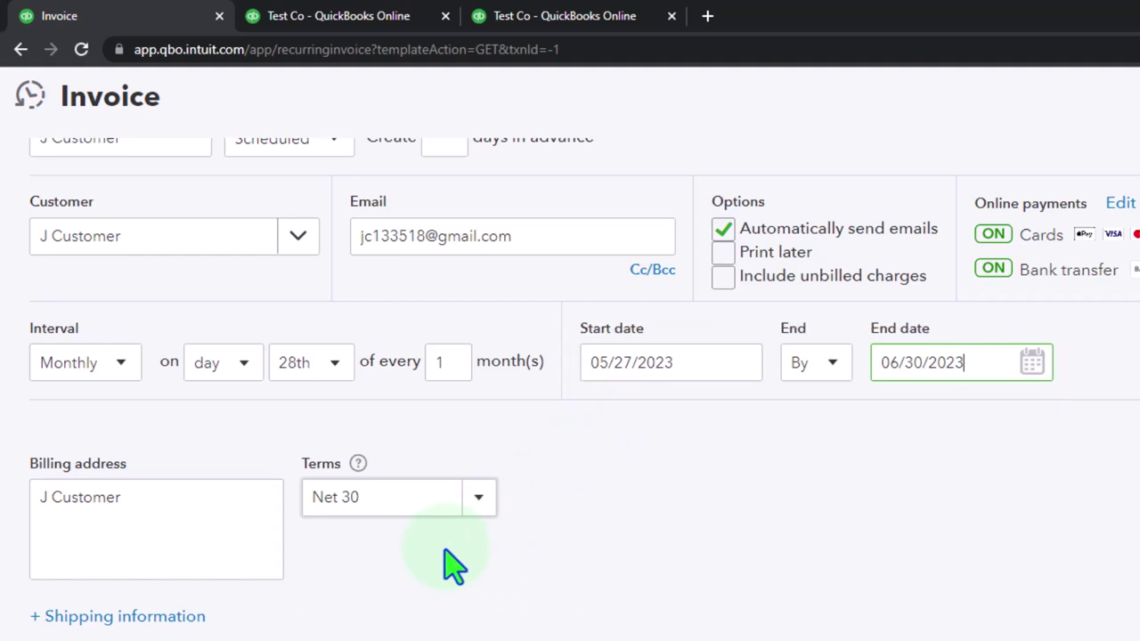
# - Choose Services as the product on the invoice's first line
pyautogui.scroll(-1, 454, 562)
pyautogui.scroll(-1, 454, 562)
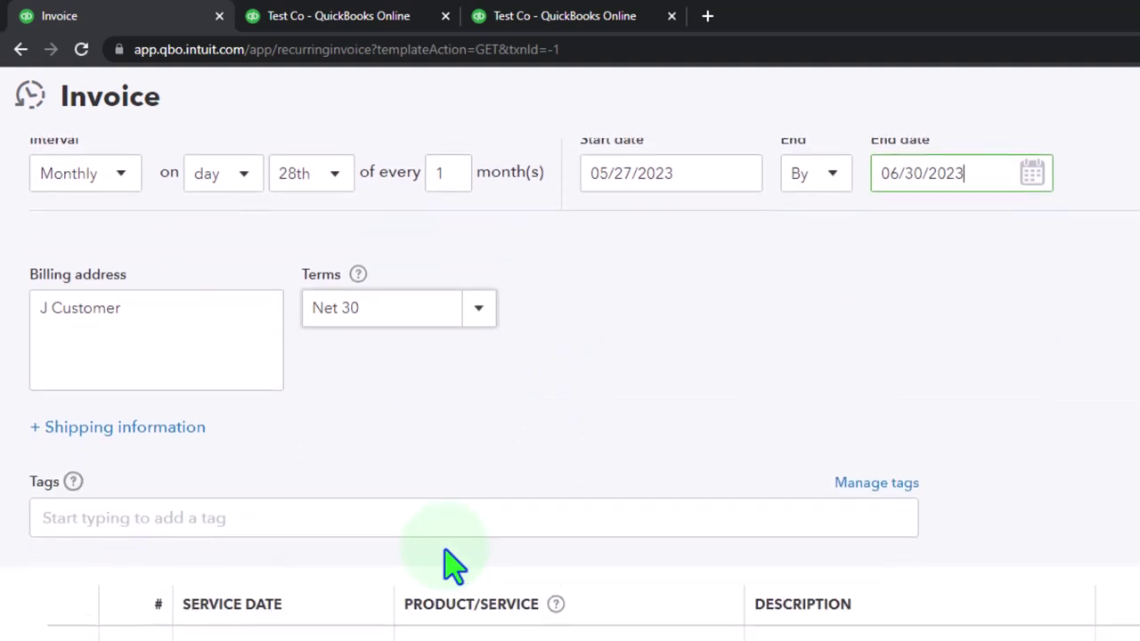
pyautogui.scroll(-1, 267, 557)
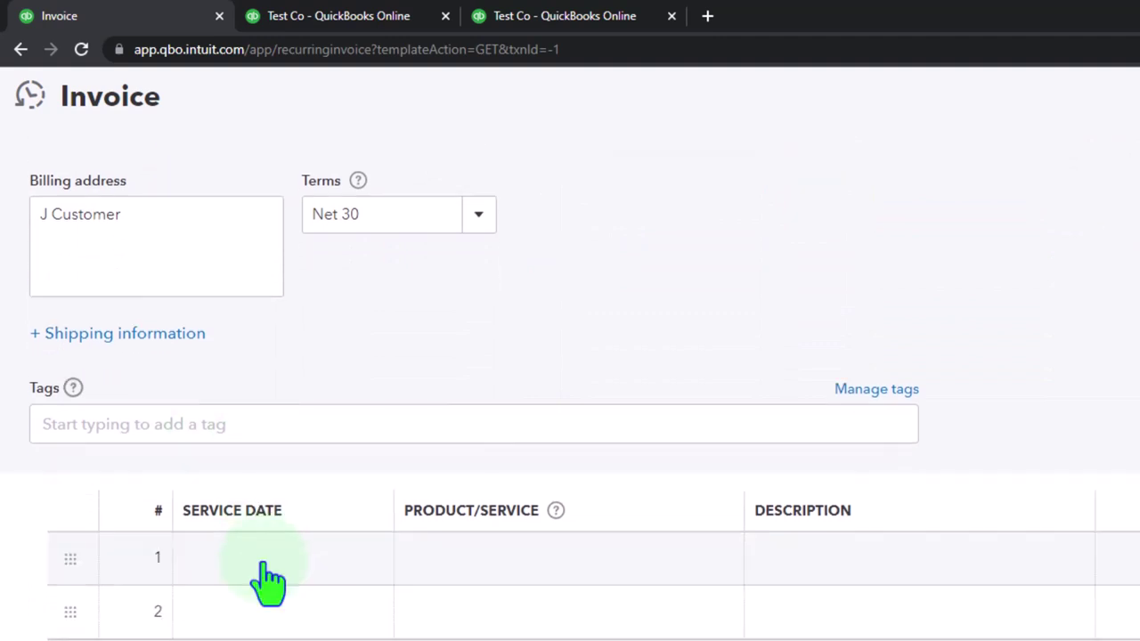
pyautogui.click(276, 556)
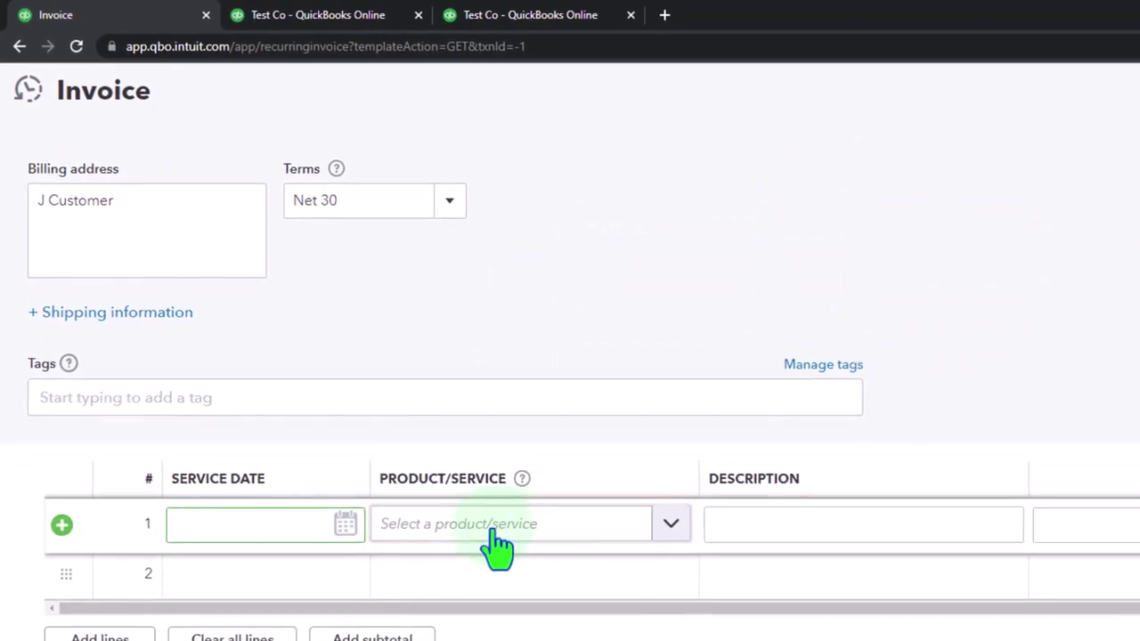
pyautogui.click(631, 529)
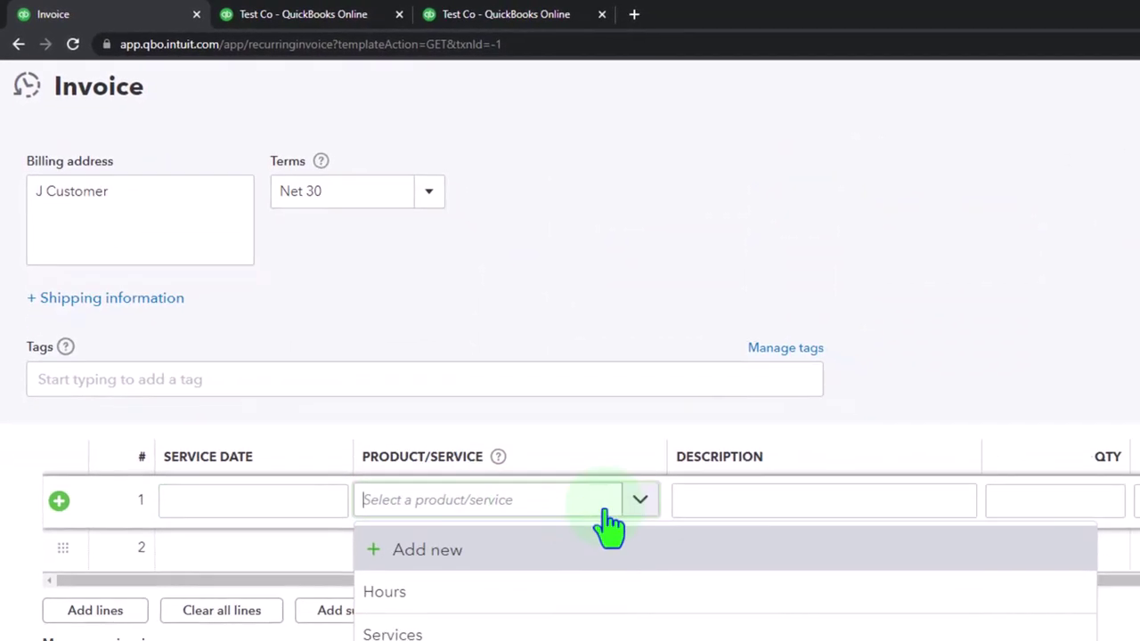
pyautogui.click(671, 524)
pyautogui.click(671, 523)
pyautogui.click(486, 525)
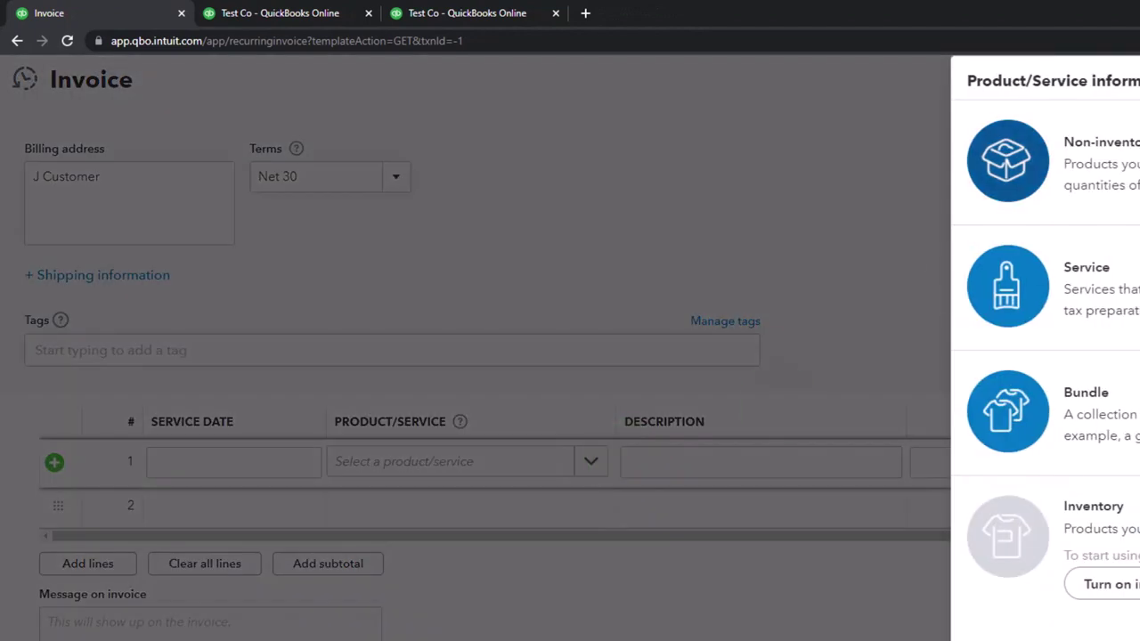
pyautogui.click(748, 440)
pyautogui.click(590, 461)
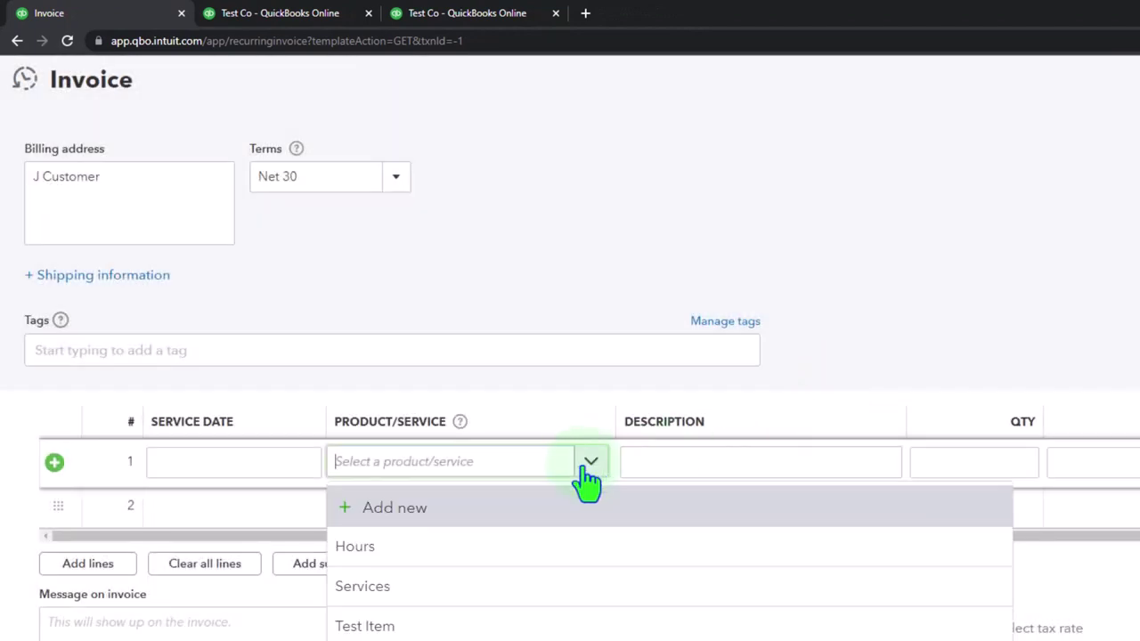
pyautogui.click(472, 588)
# - Keep quantity 1 and enter a rate of 1.79, giving a $1.79 subtotal
pyautogui.press('Tab')
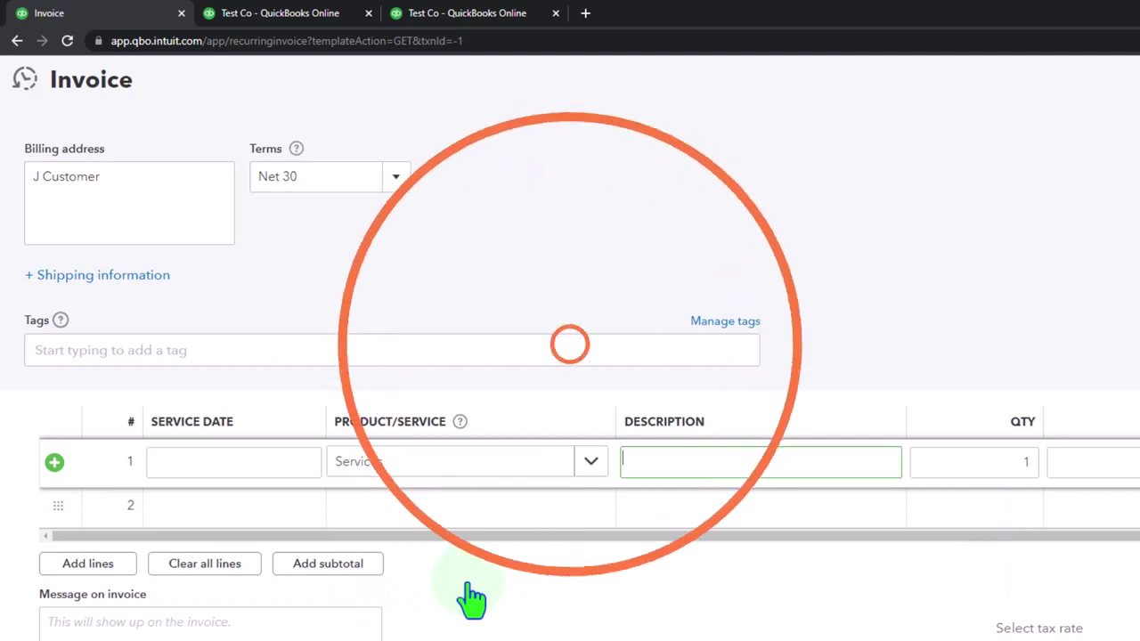
pyautogui.press('Tab')
pyautogui.press('Tab')
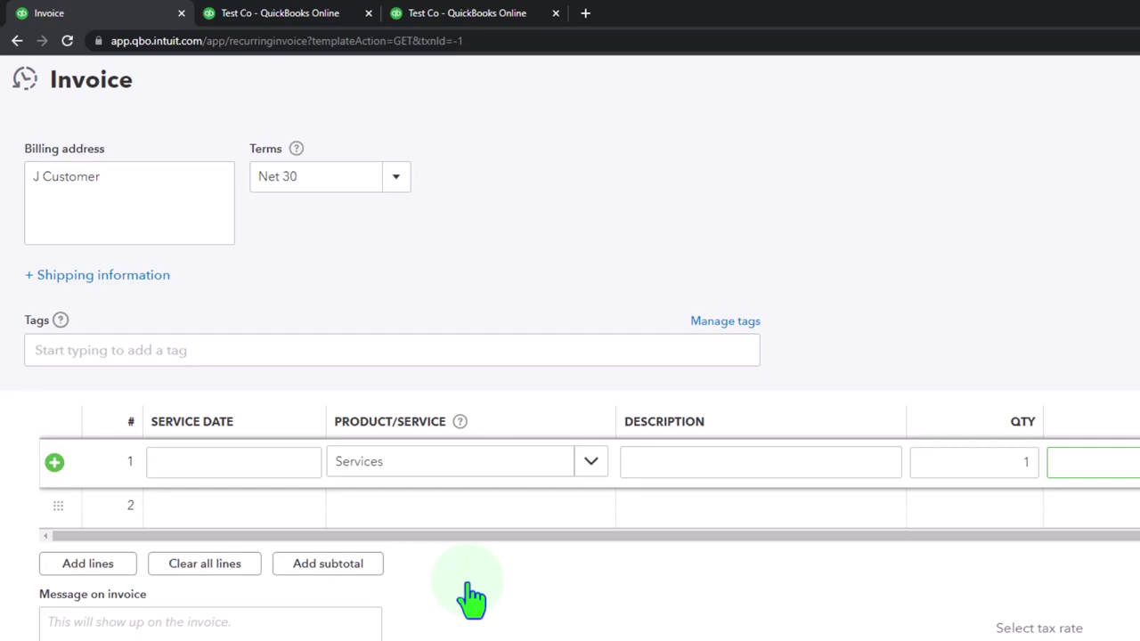
pyautogui.click(472, 598)
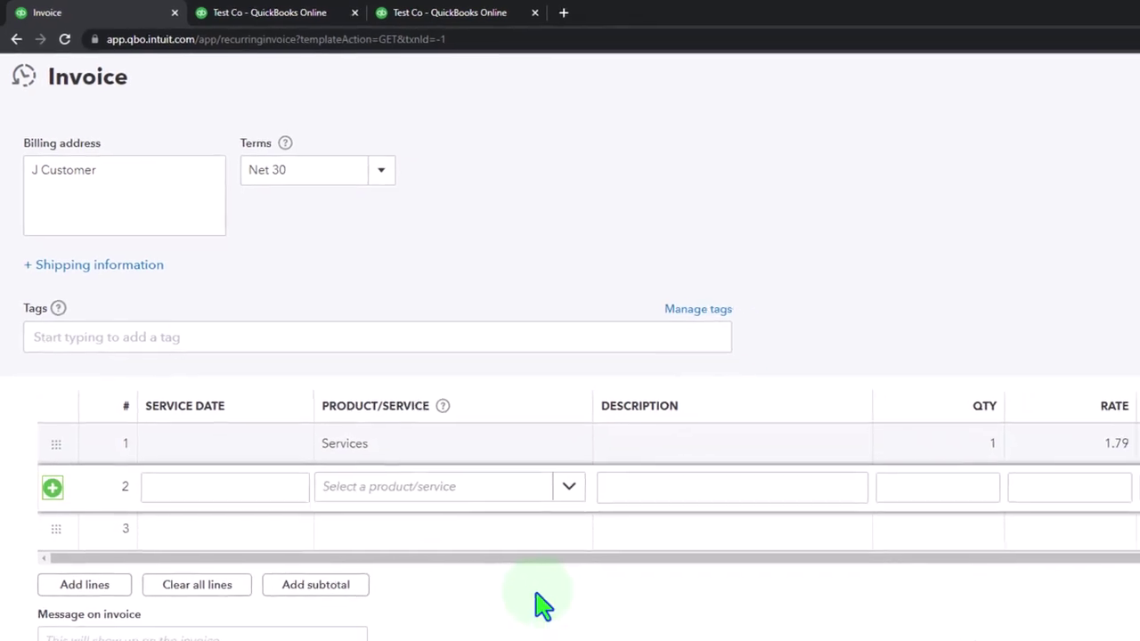
pyautogui.scroll(-1, 509, 570)
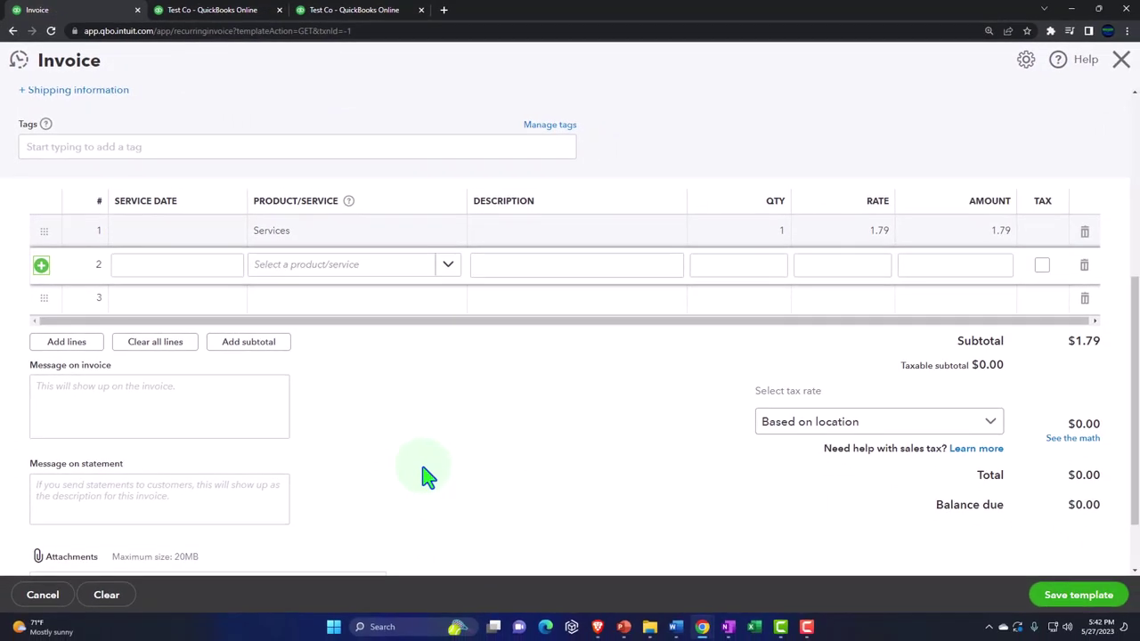
pyautogui.scroll(-1, 427, 476)
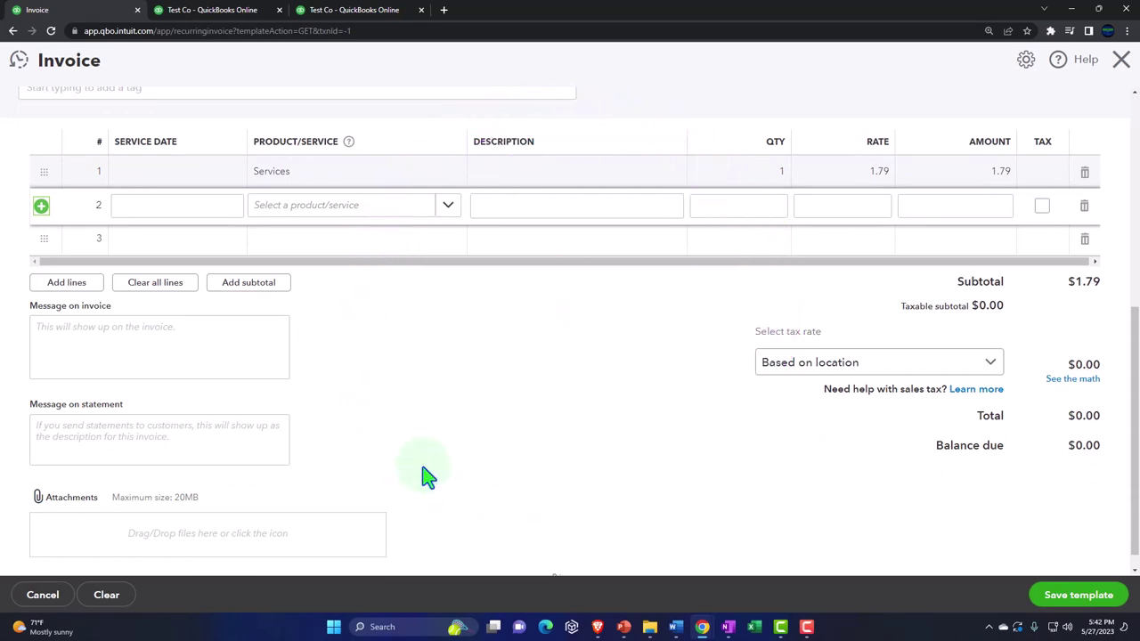
pyautogui.scroll(5, 426, 476)
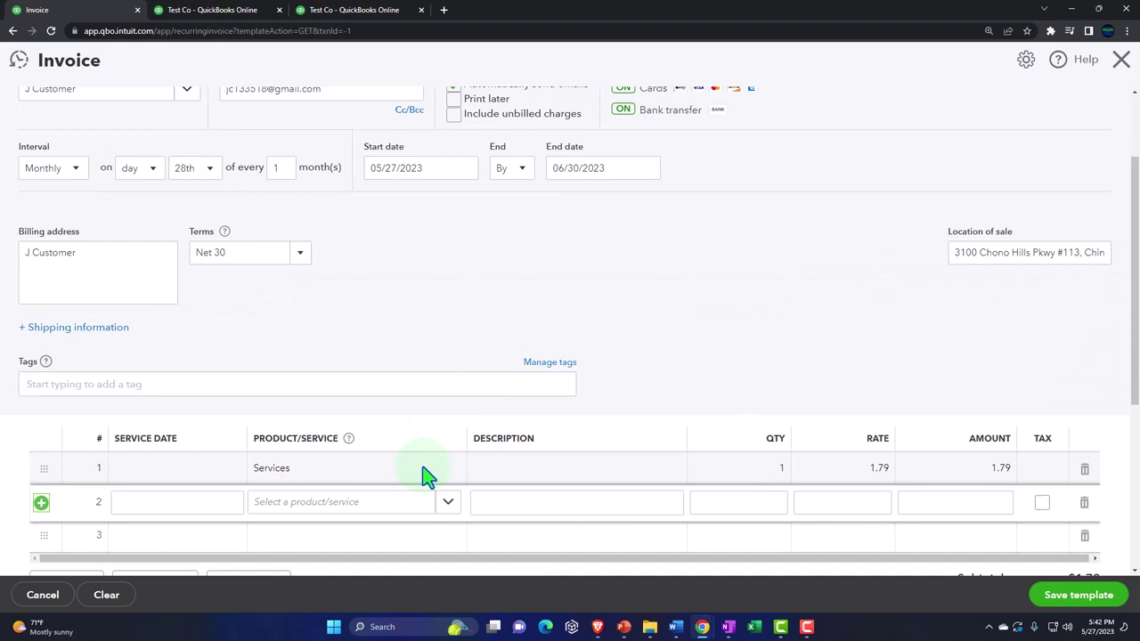
pyautogui.scroll(-3, 426, 476)
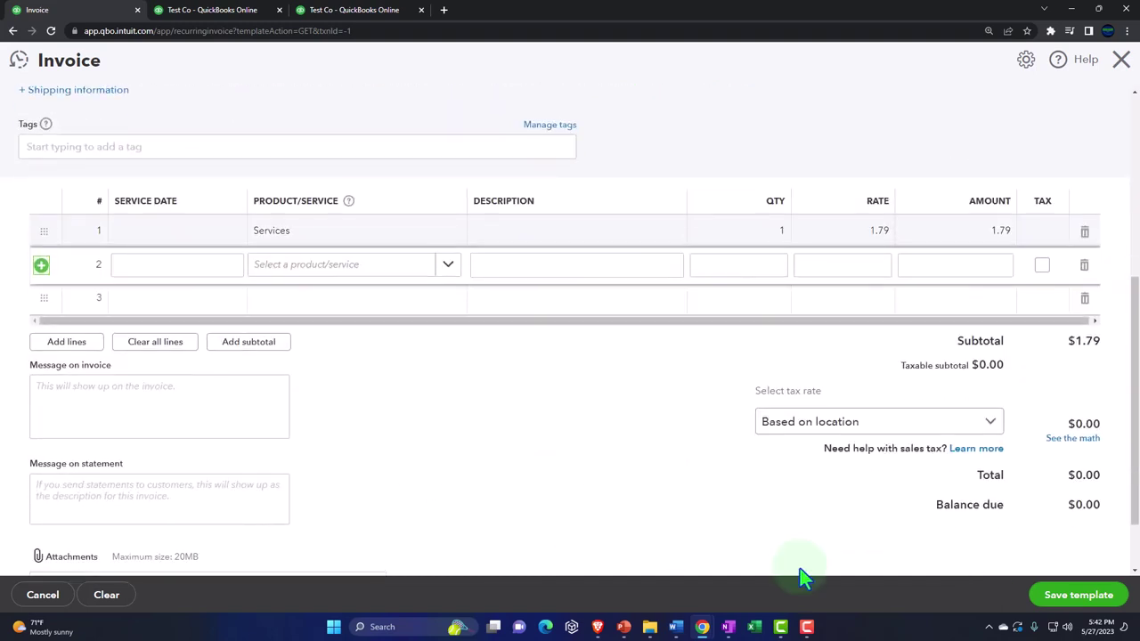
# - Save the J Customer invoice template, then reopen it from Recurring Transactions and close it
pyautogui.click(1080, 596)
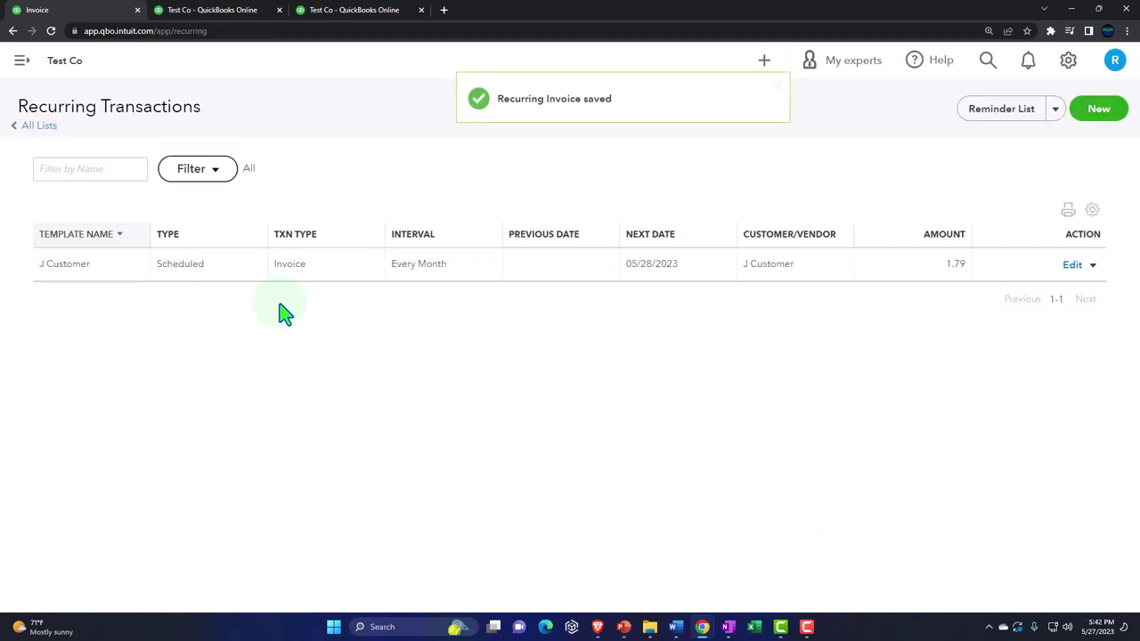
pyautogui.click(1065, 64)
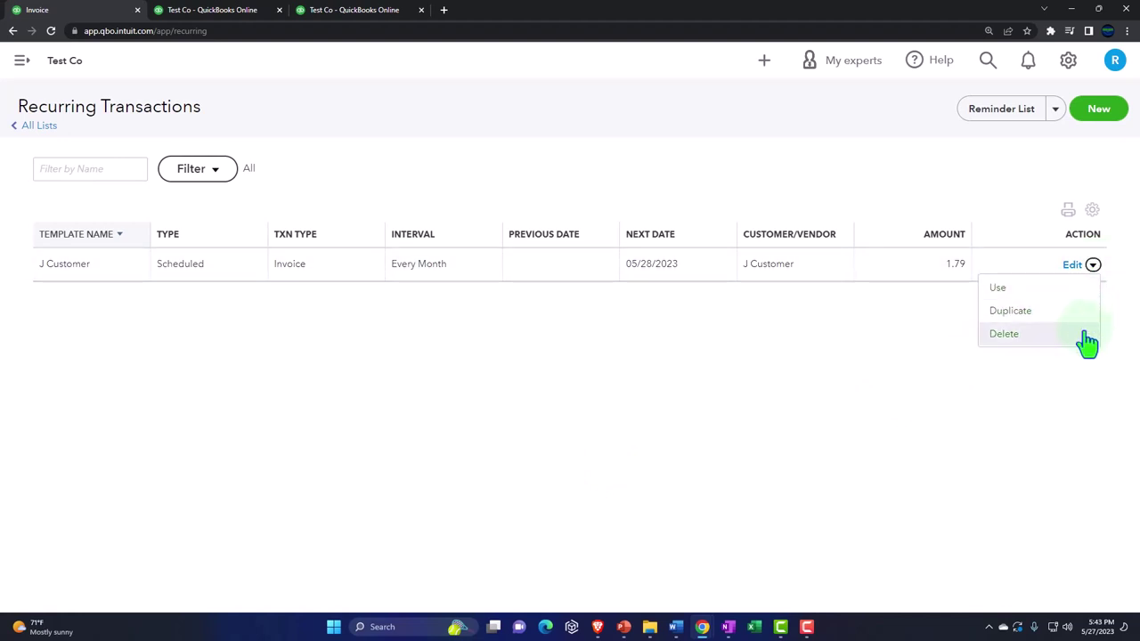
pyautogui.click(1063, 402)
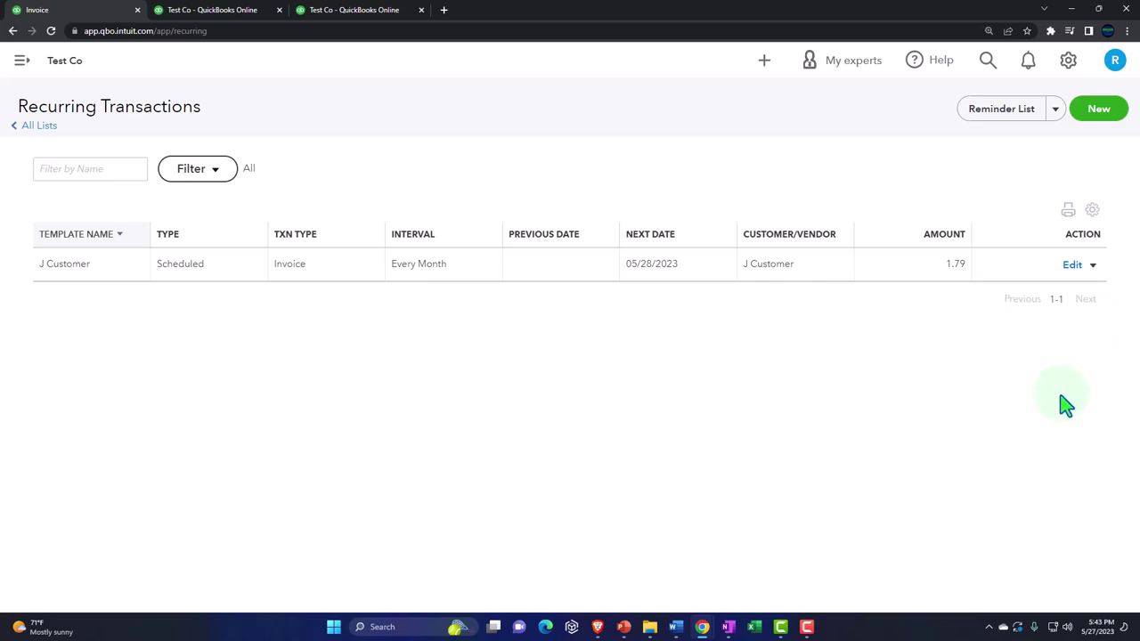
pyautogui.click(1073, 267)
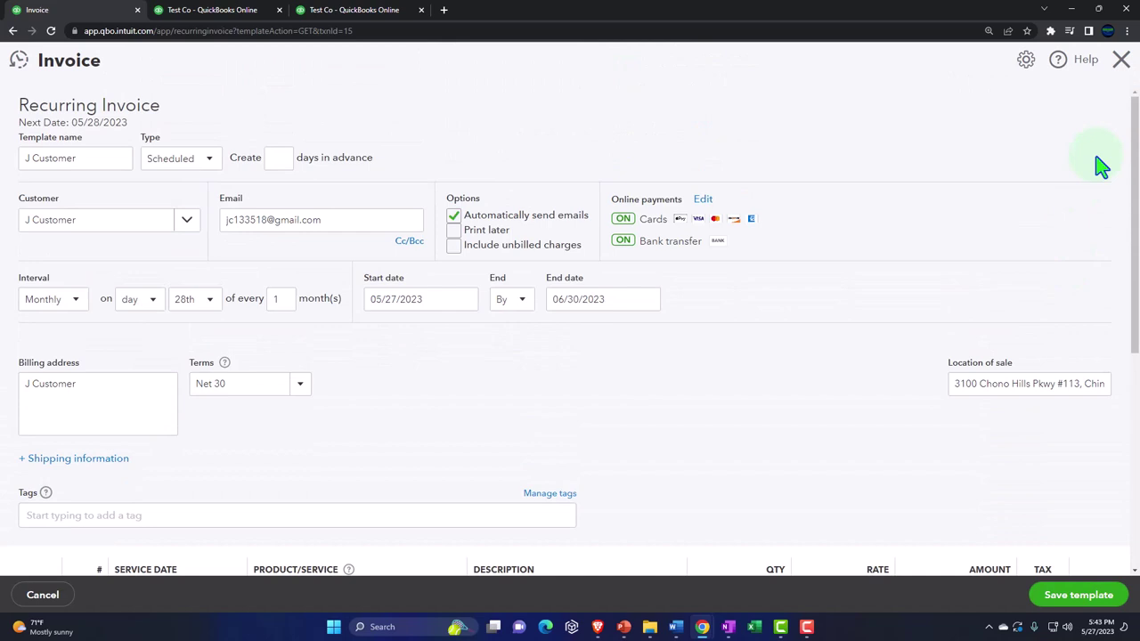
pyautogui.click(1122, 63)
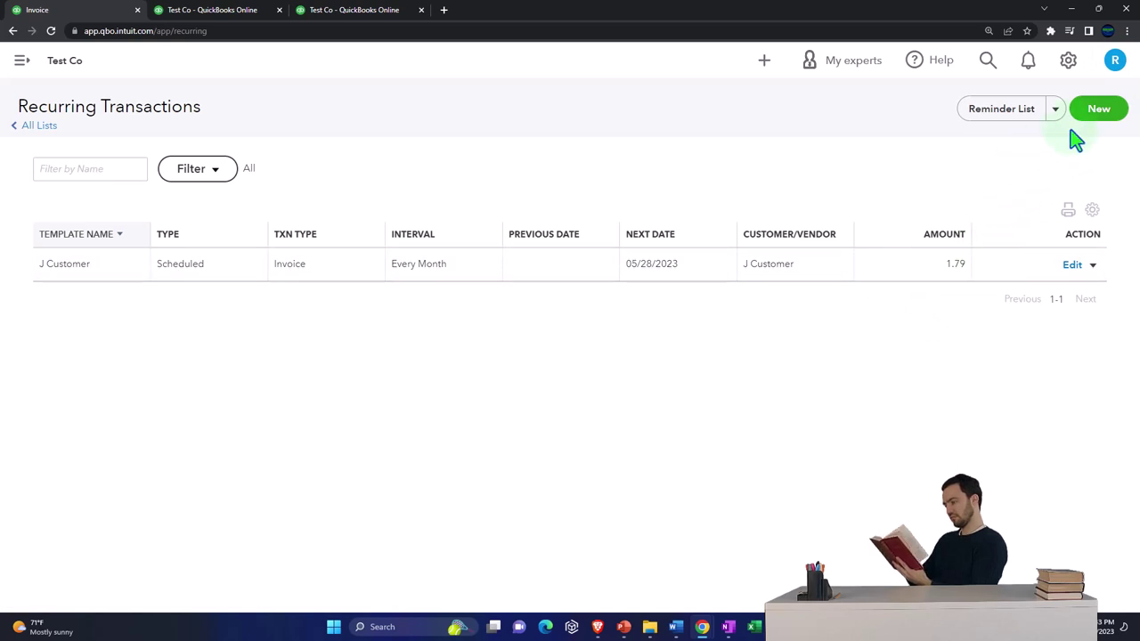
# - Create a new recurring template of type Sales Receipt
pyautogui.click(1094, 114)
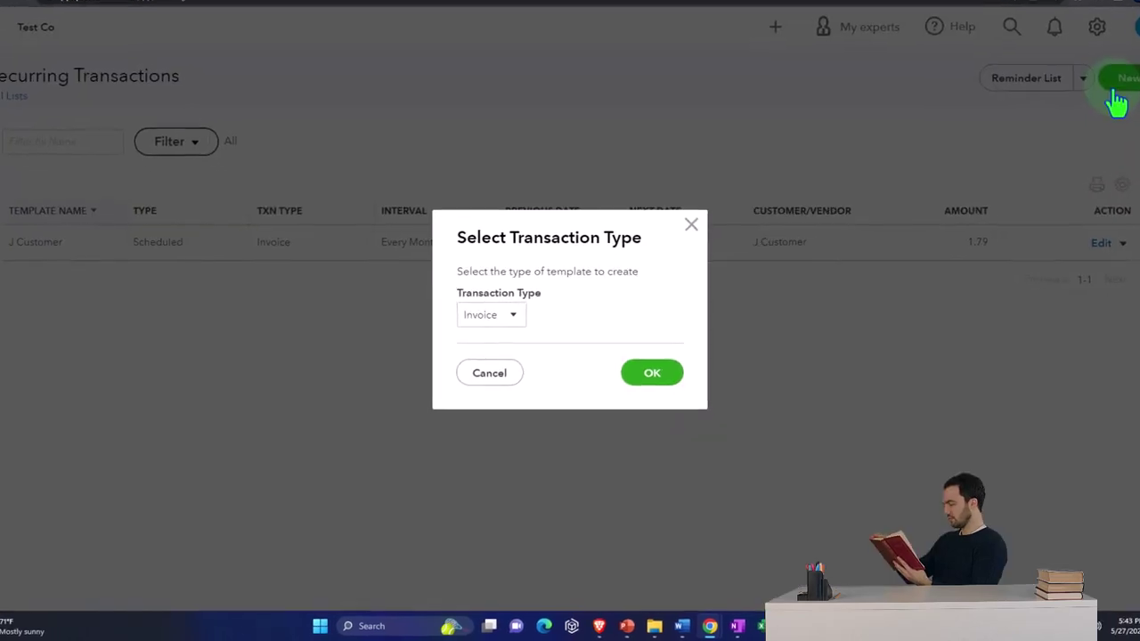
pyautogui.click(502, 257)
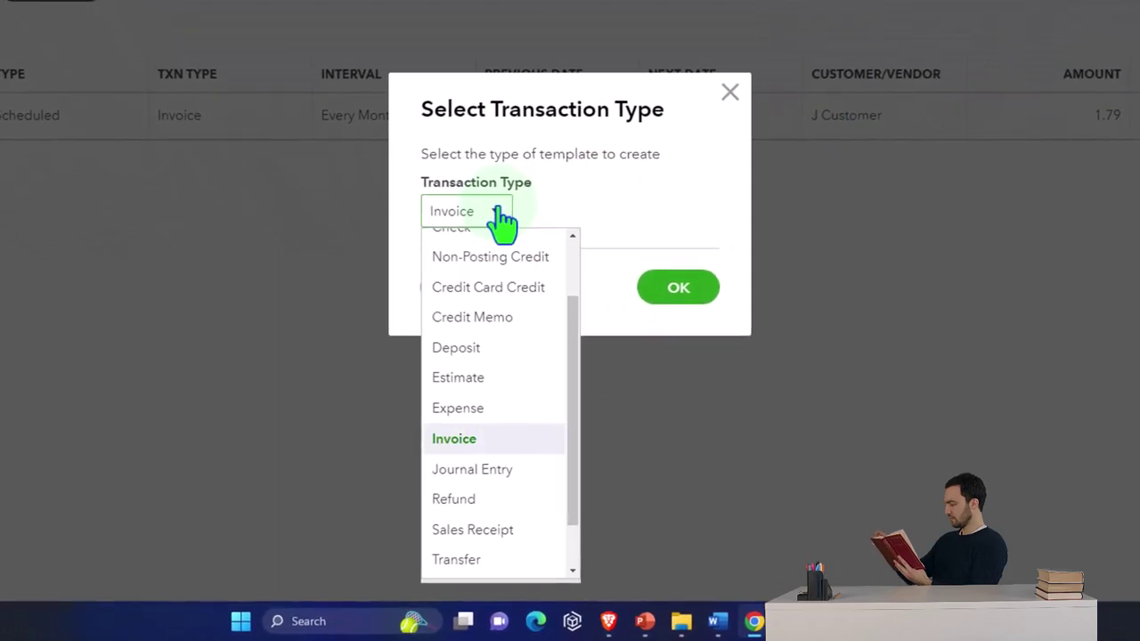
pyautogui.scroll(-1, 504, 285)
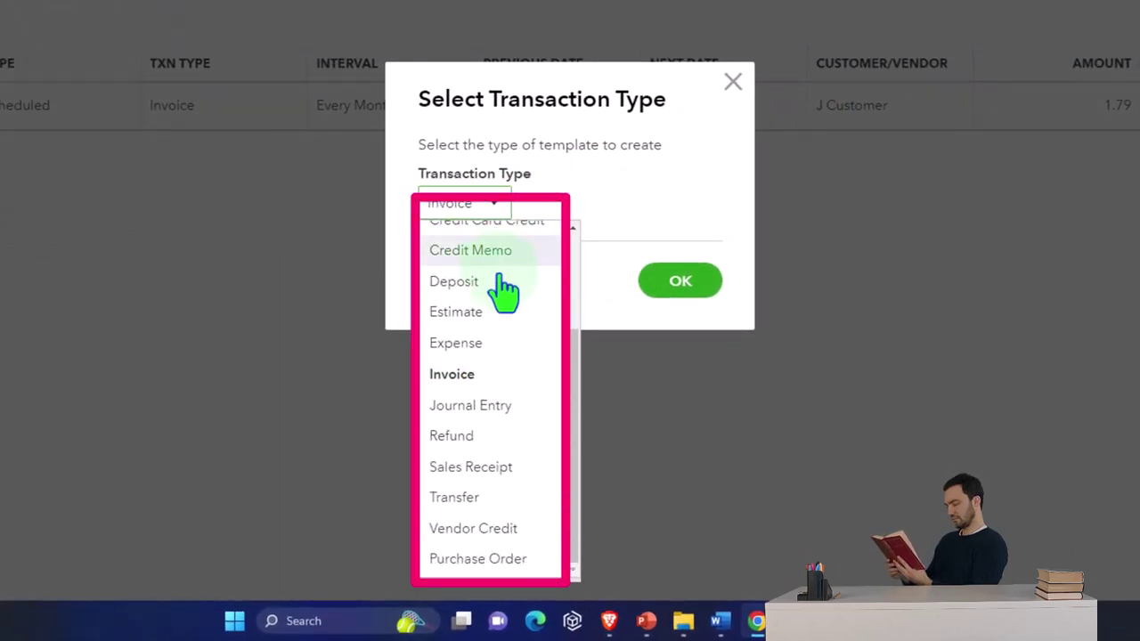
pyautogui.click(521, 470)
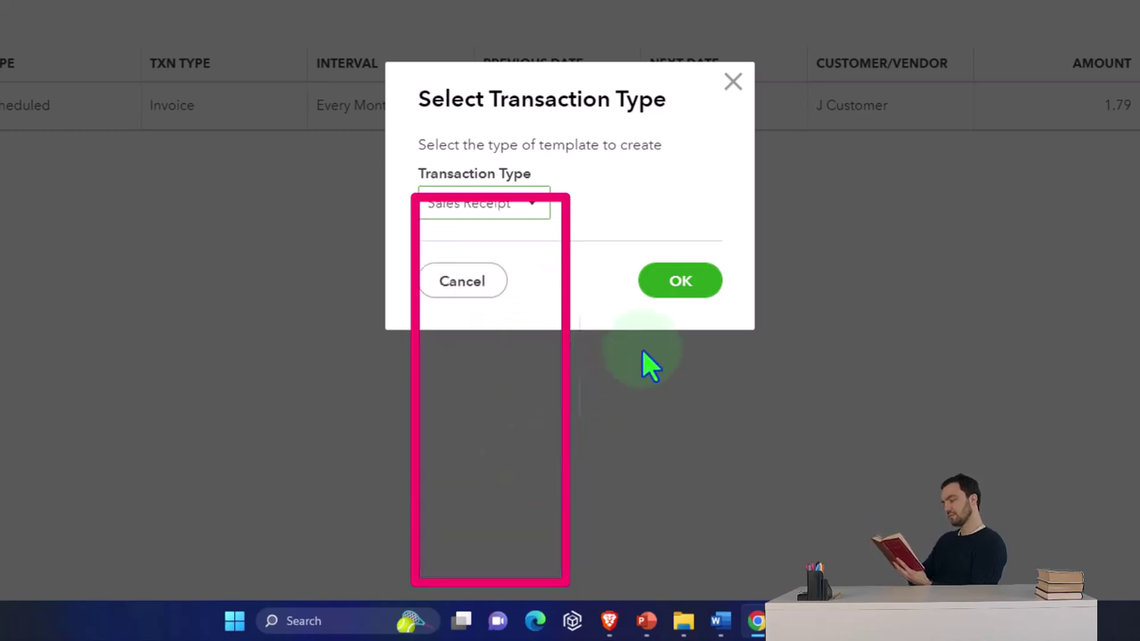
pyautogui.click(680, 280)
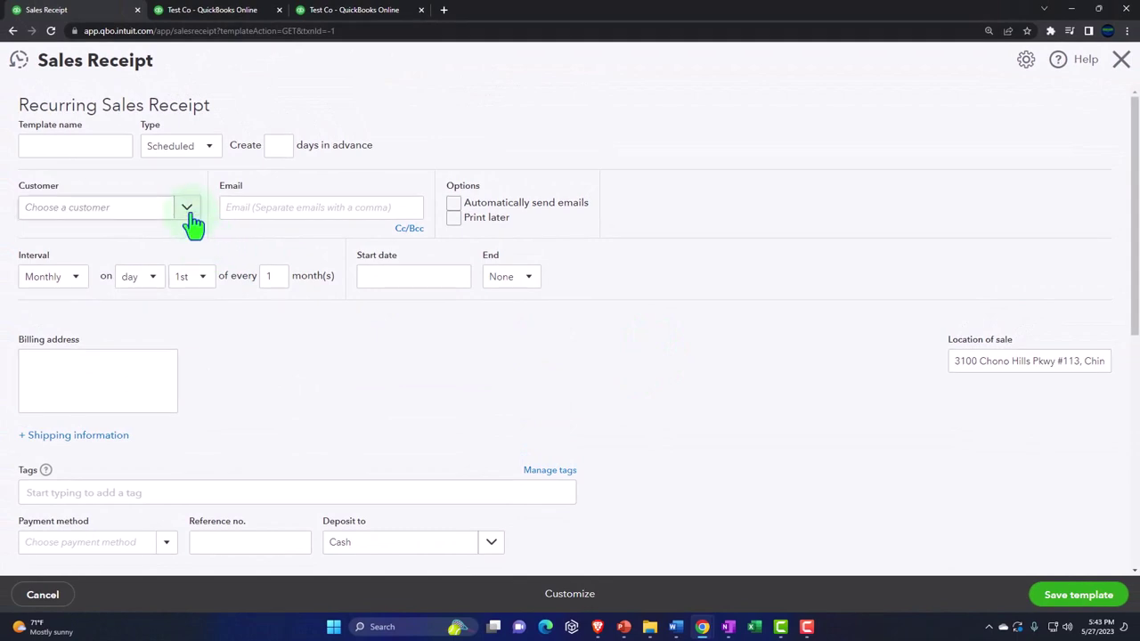
# - Choose J Customer, keep Type Scheduled, and turn on automatic email sending
pyautogui.click(187, 208)
pyautogui.click(124, 334)
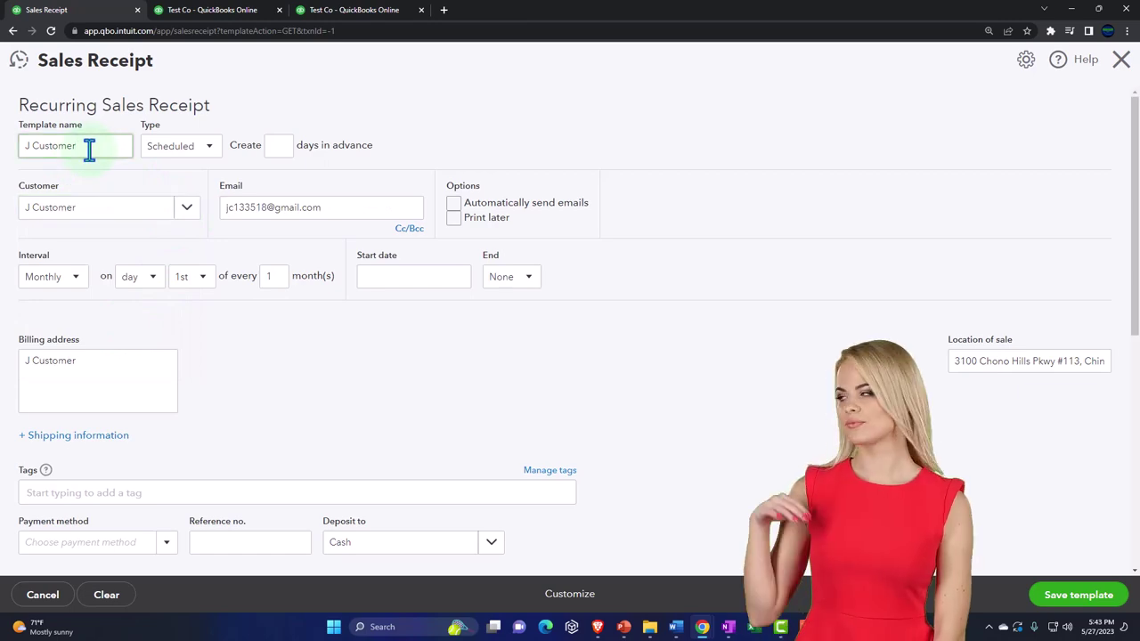
pyautogui.click(211, 148)
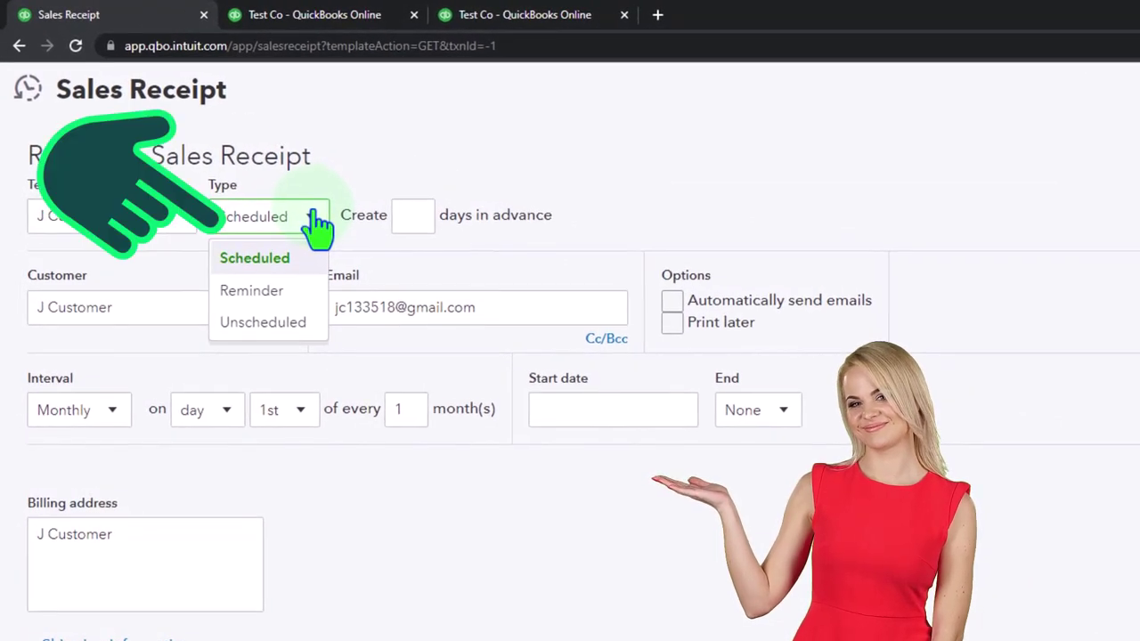
pyautogui.click(322, 222)
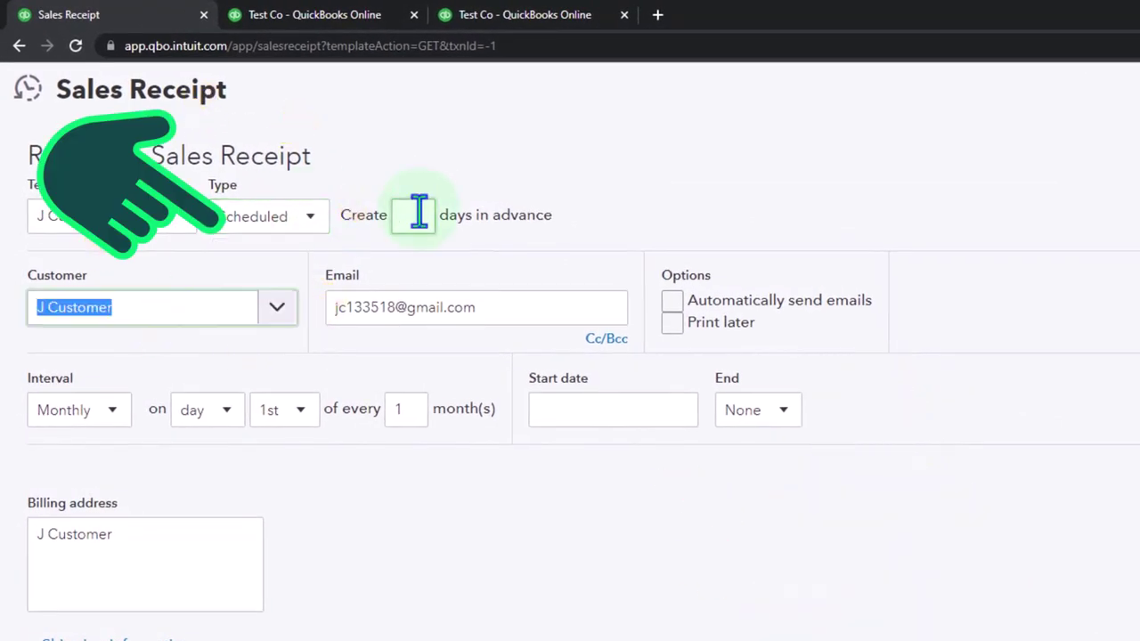
pyautogui.press('Tab')
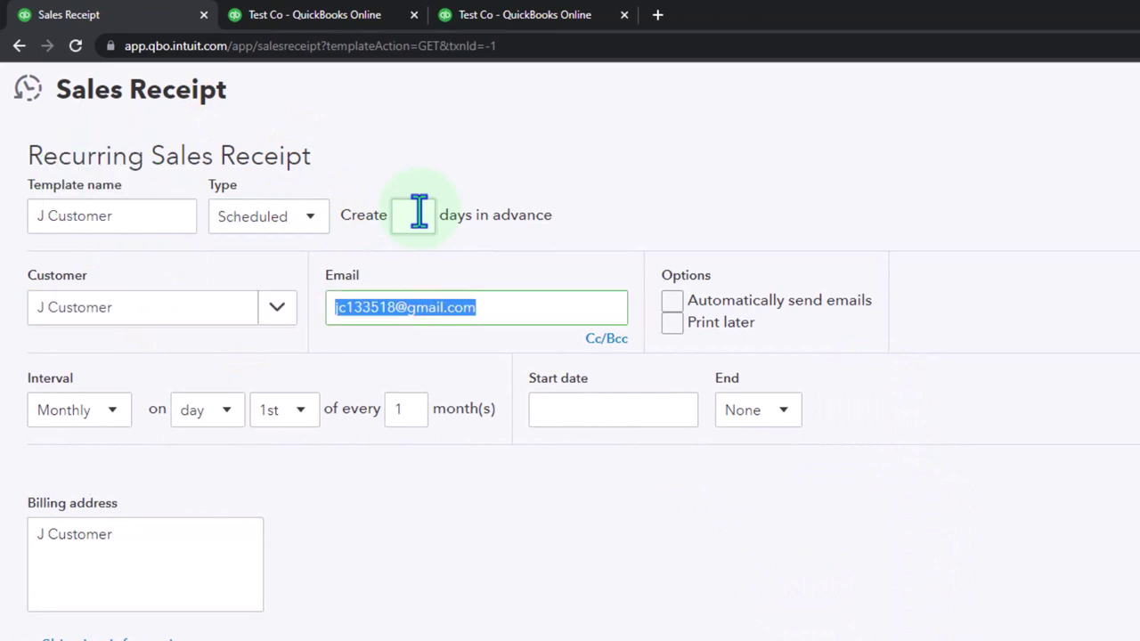
pyautogui.click(628, 311)
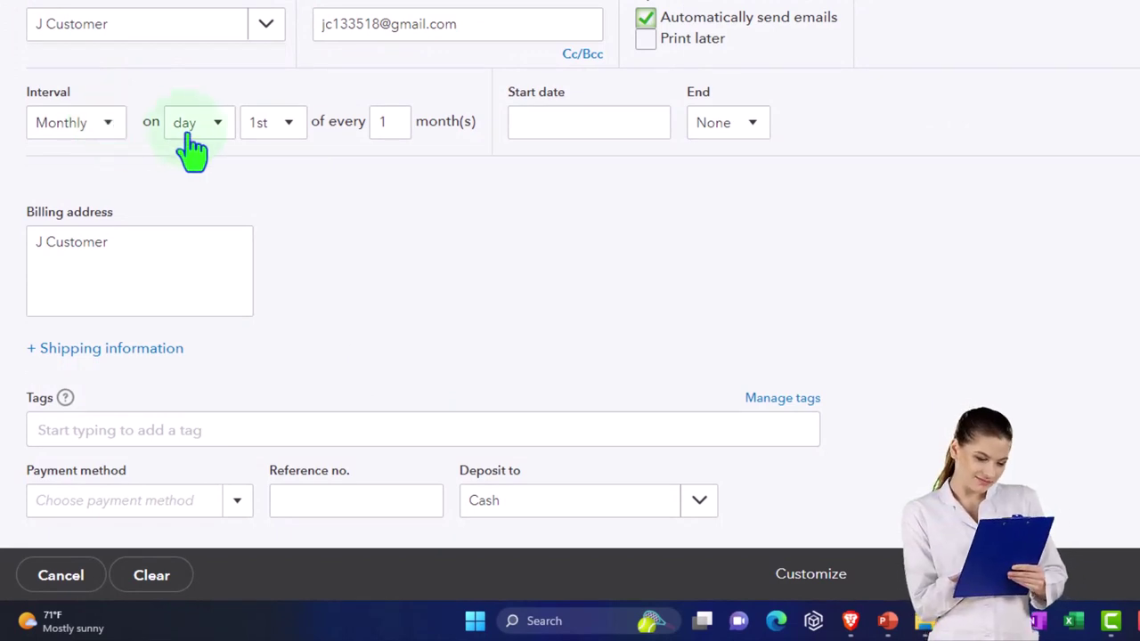
# - Set the monthly repeat day of the sales receipt to the 28th
pyautogui.click(277, 129)
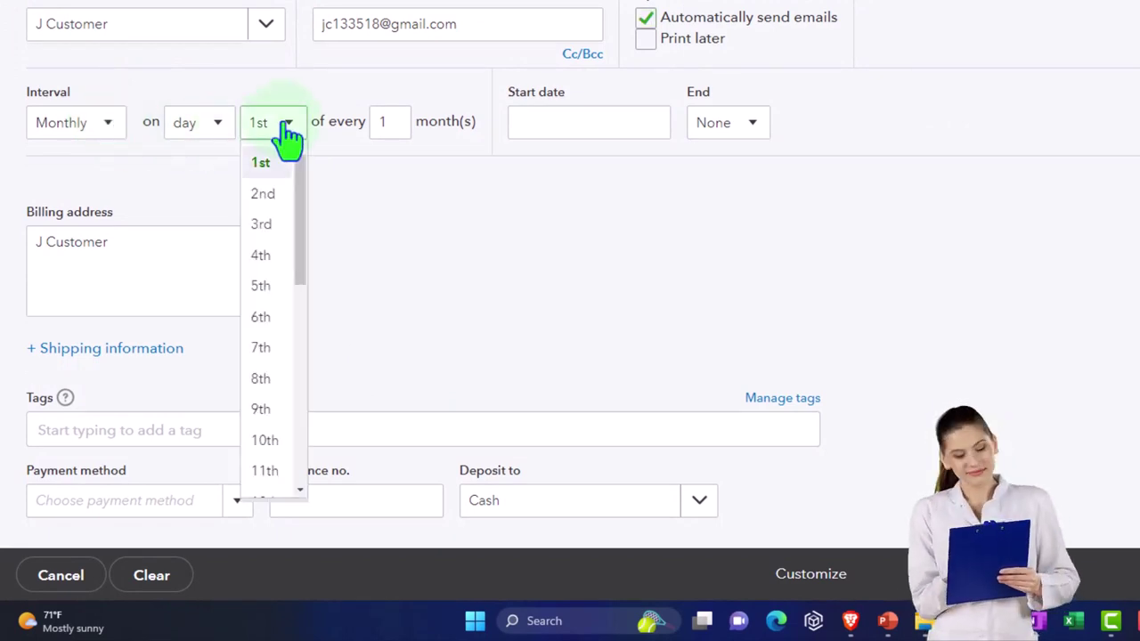
pyautogui.scroll(-4, 274, 249)
pyautogui.scroll(-4, 274, 254)
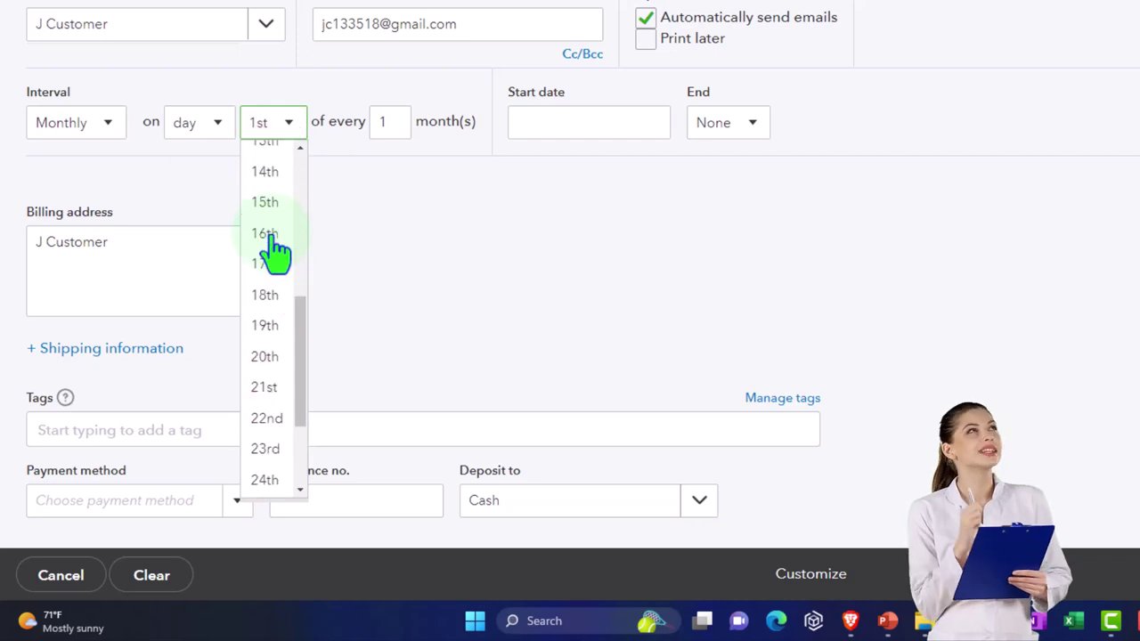
pyautogui.click(281, 452)
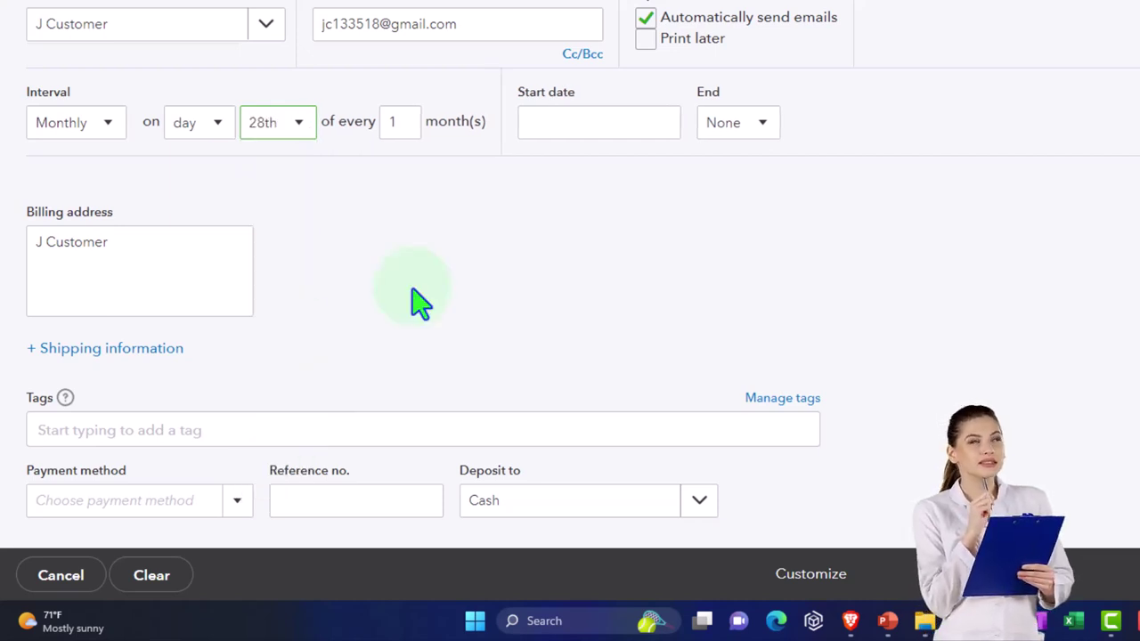
# - Start the schedule on 05/27/2023 and end it after 2 occurrences
pyautogui.click(757, 129)
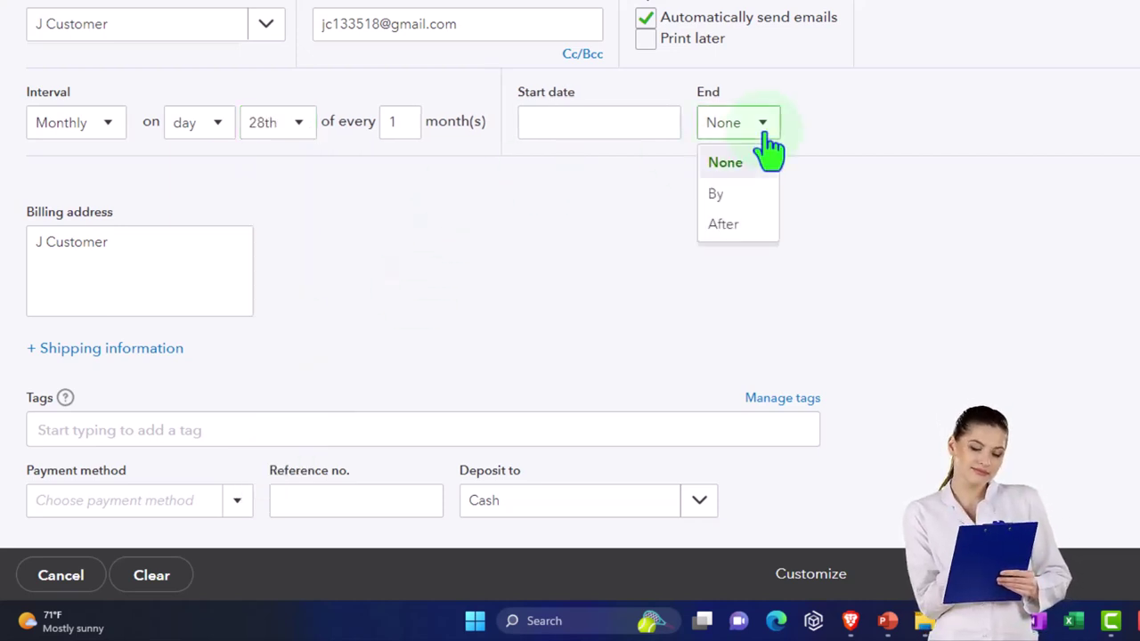
pyautogui.click(750, 196)
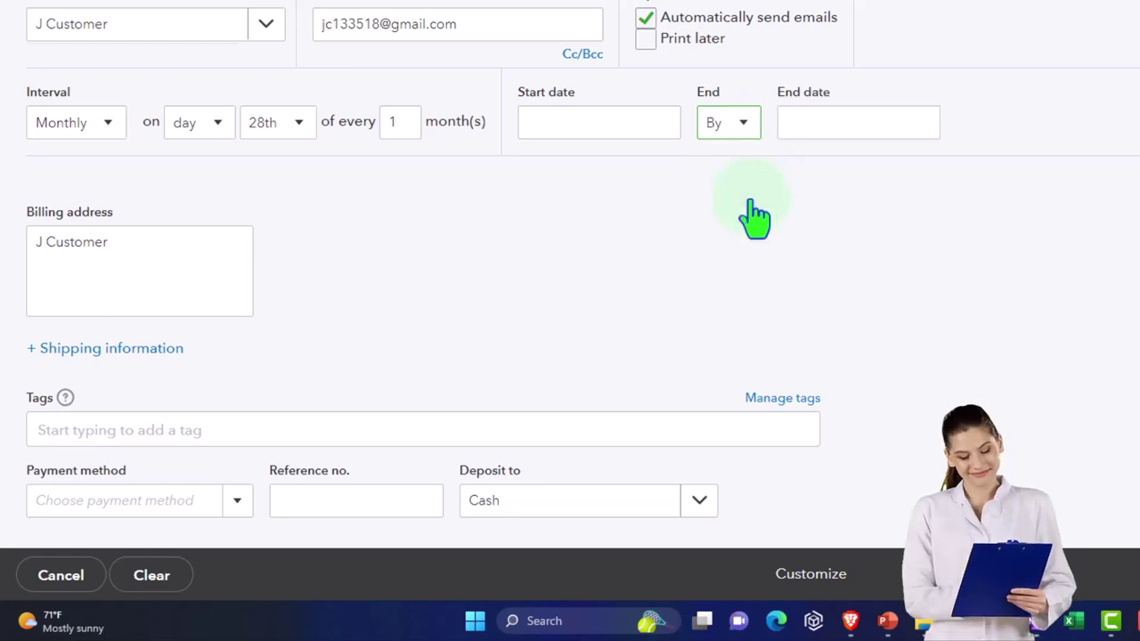
pyautogui.click(840, 129)
pyautogui.click(752, 142)
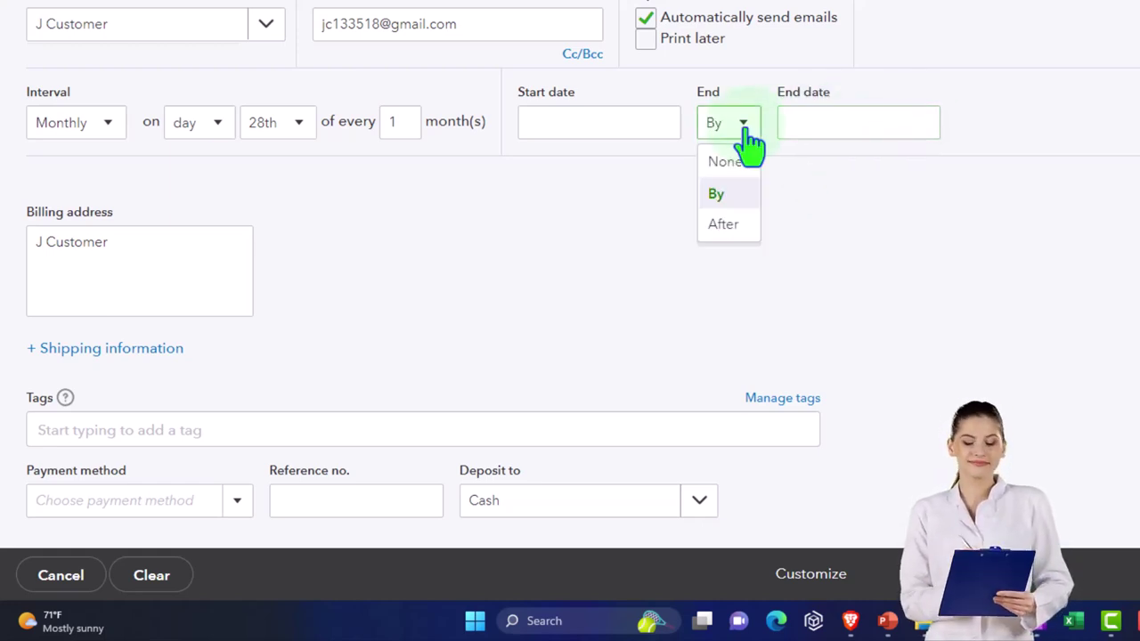
pyautogui.click(722, 225)
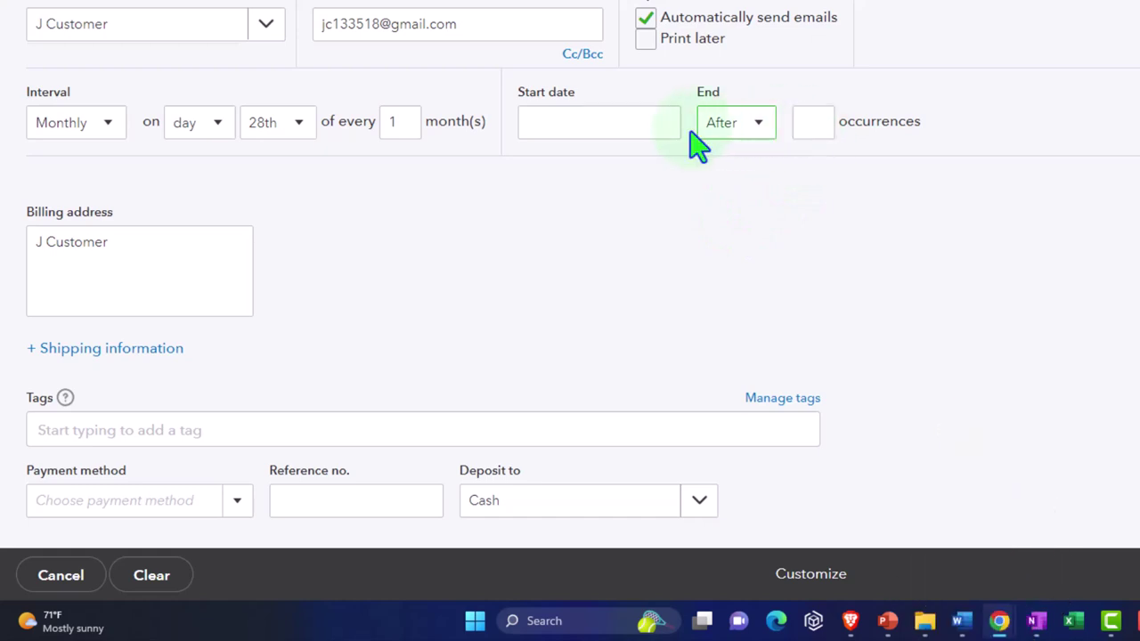
pyautogui.click(661, 125)
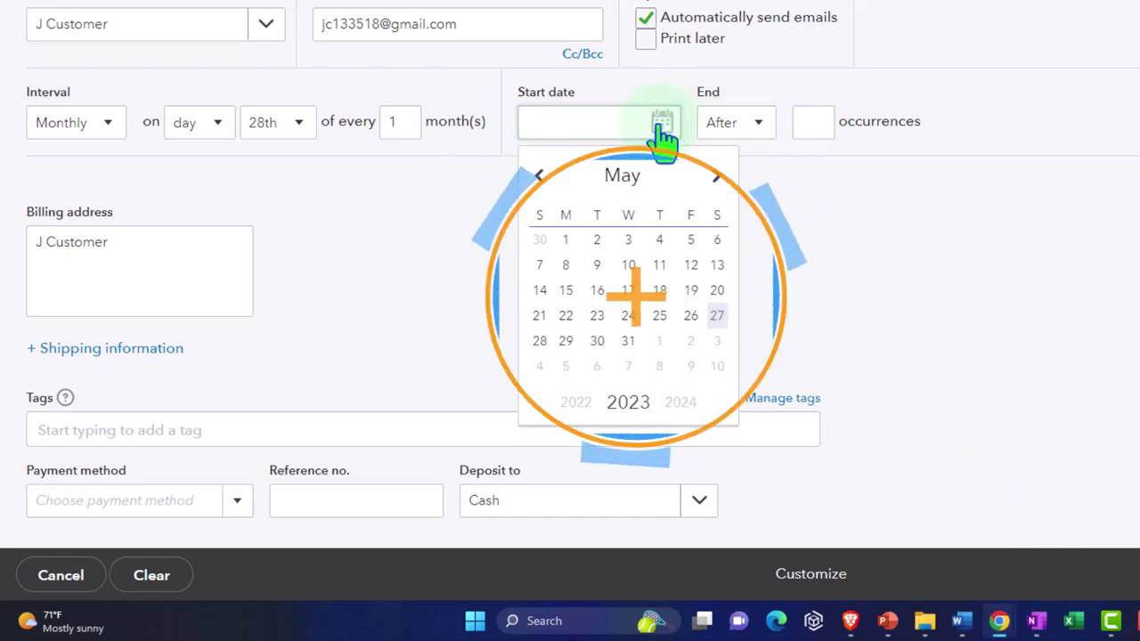
pyautogui.click(718, 317)
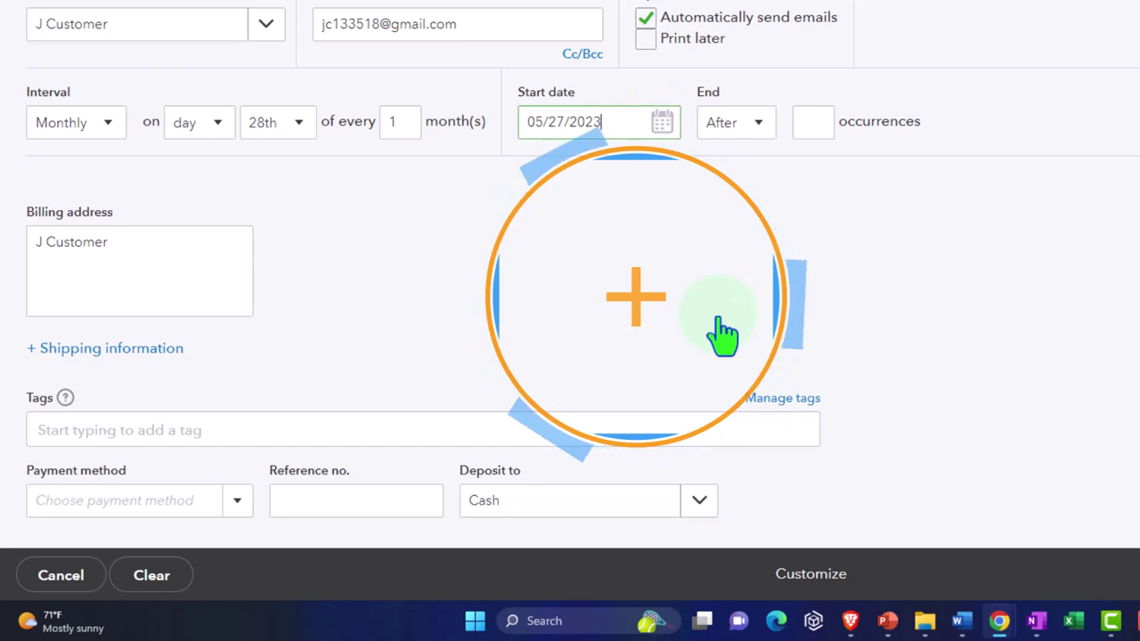
pyautogui.click(807, 123)
pyautogui.write('2')
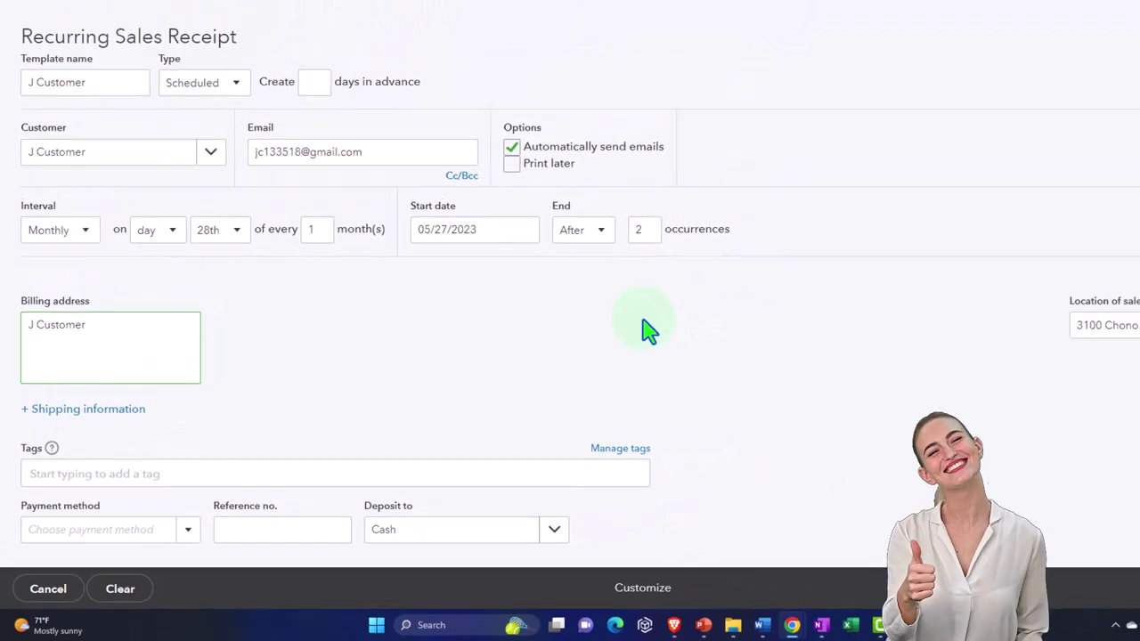
# - Put Services on line 1 of the sales receipt at rate 1.19, for a $1.19 subtotal
pyautogui.scroll(-2, 649, 362)
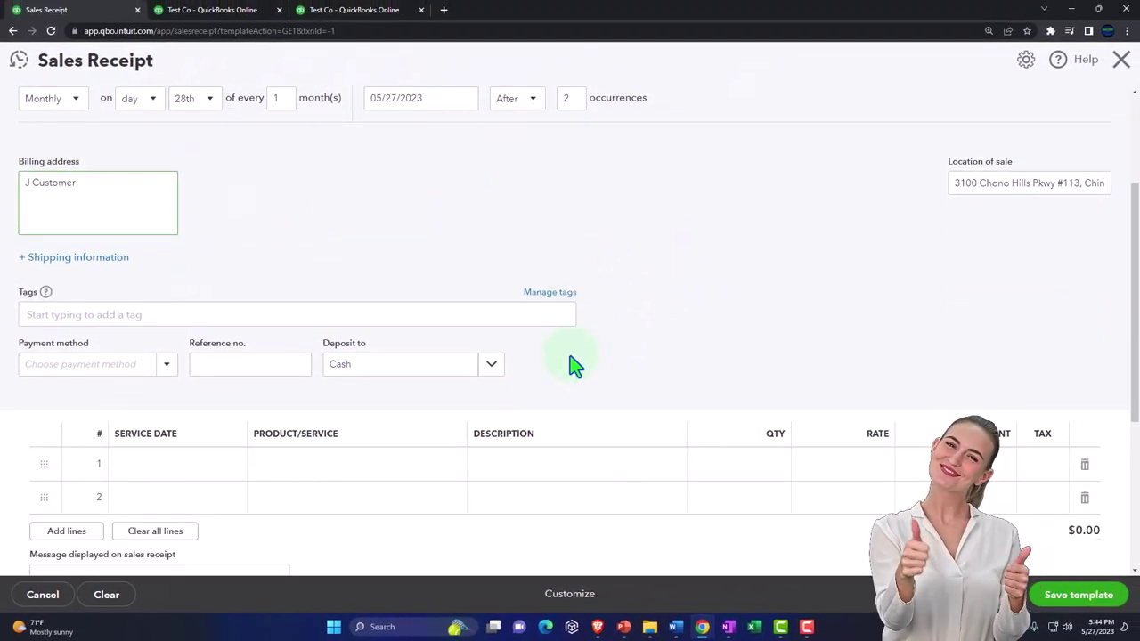
pyautogui.scroll(-1, 574, 365)
pyautogui.click(390, 407)
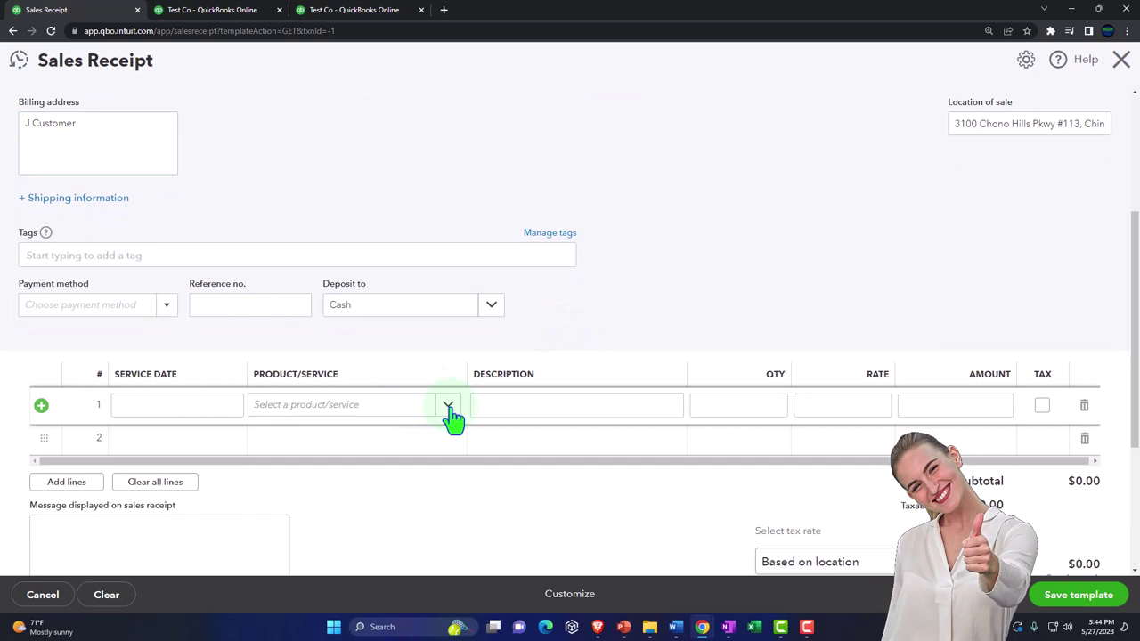
pyautogui.click(448, 406)
pyautogui.click(350, 501)
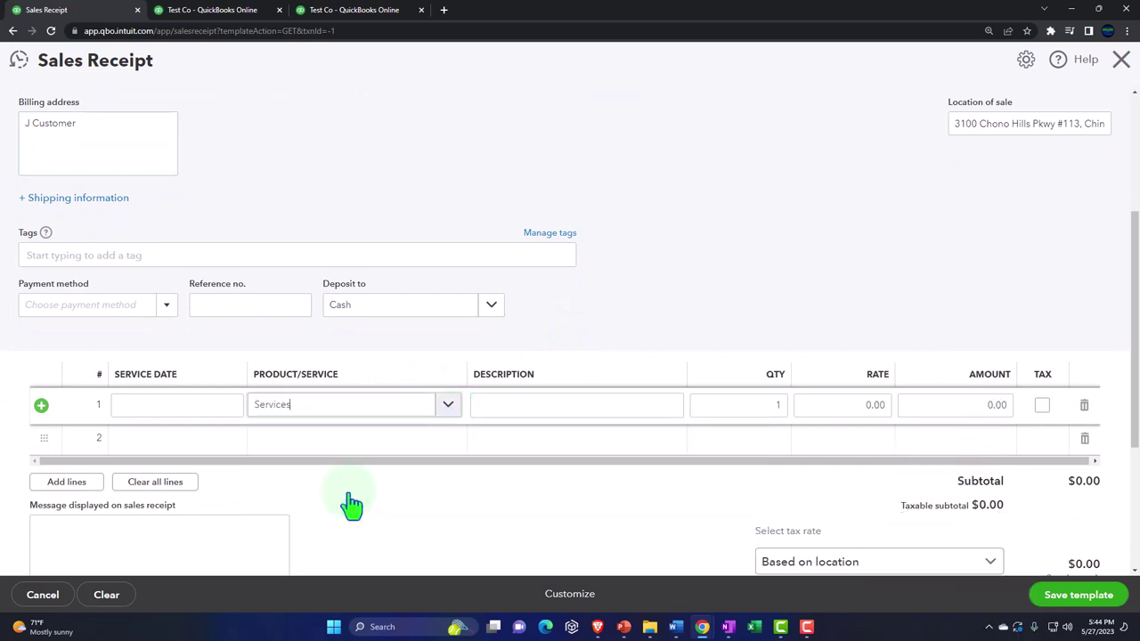
pyautogui.press('Tab')
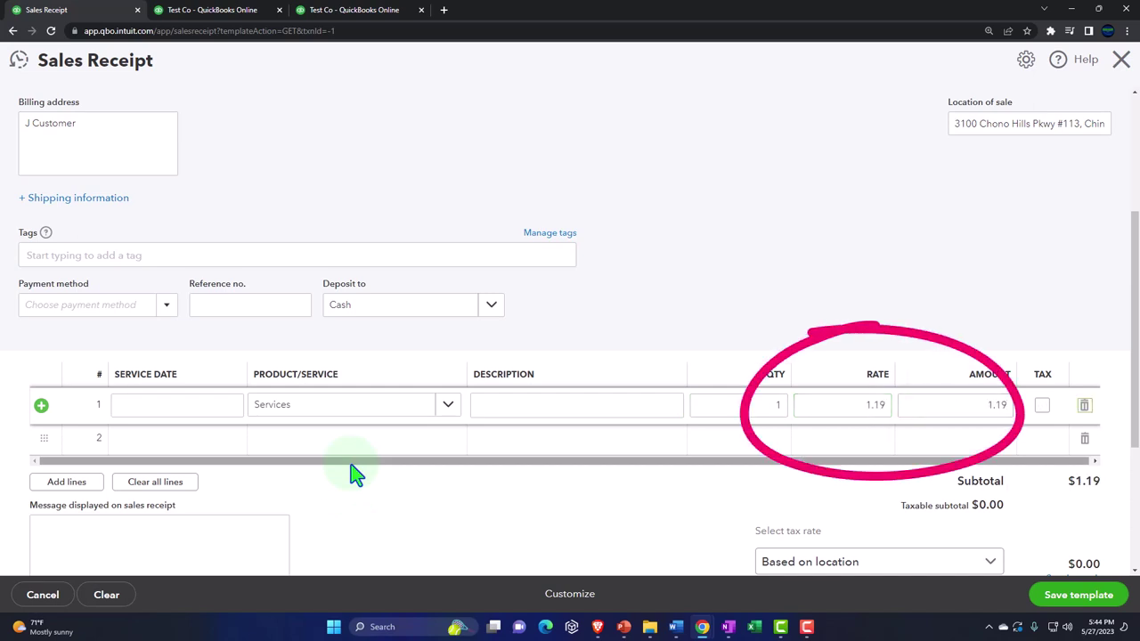
pyautogui.press('Tab')
pyautogui.scroll(-3, 440, 481)
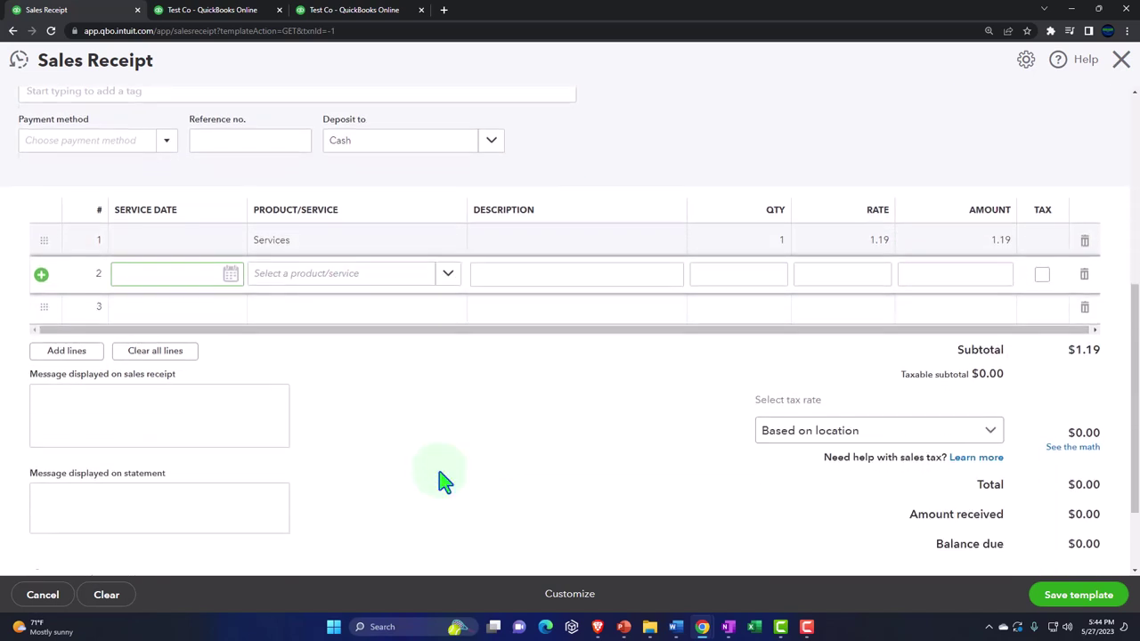
pyautogui.scroll(-2, 440, 480)
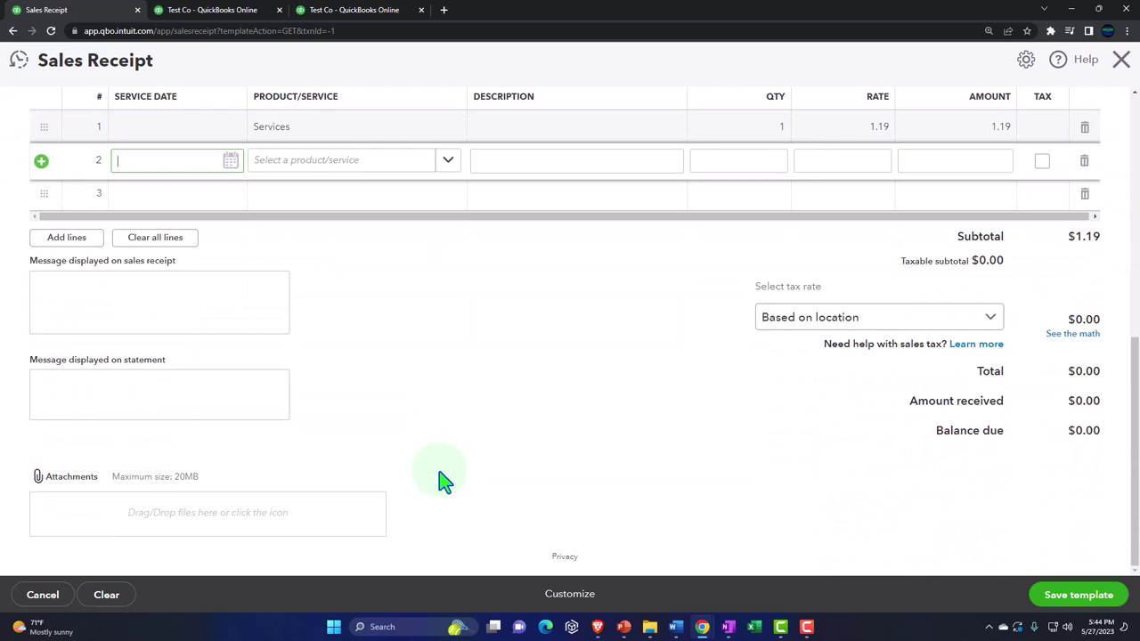
pyautogui.scroll(5, 443, 481)
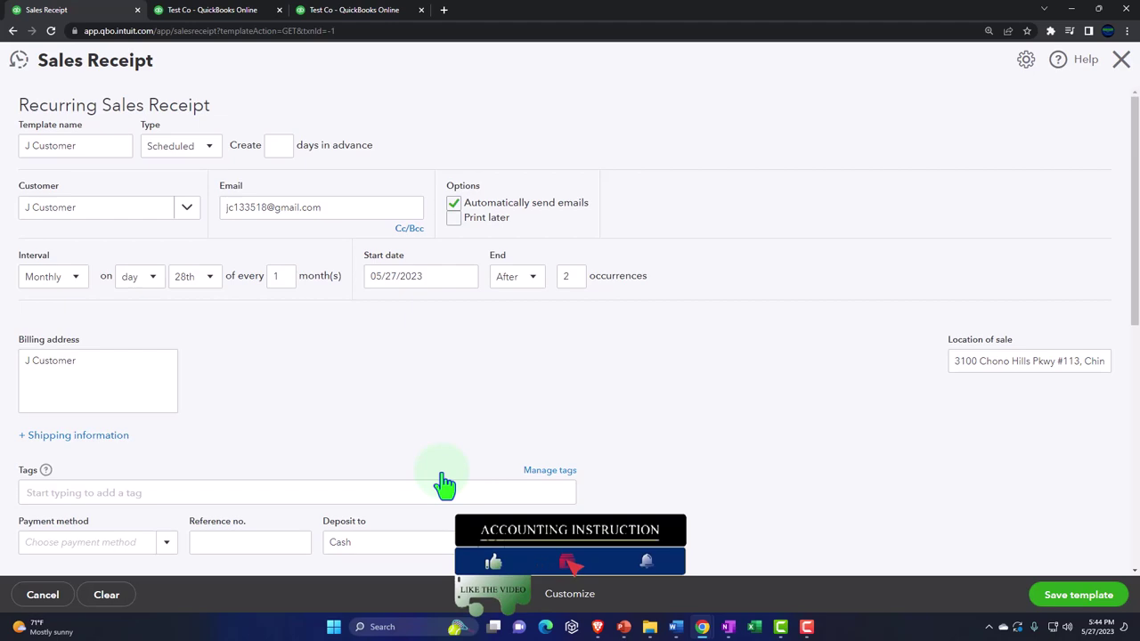
pyautogui.scroll(-4, 442, 481)
# - Resolve the duplicate-name error by renaming the template 'J Customer - Sales Receipts' and saving it
pyautogui.click(1061, 604)
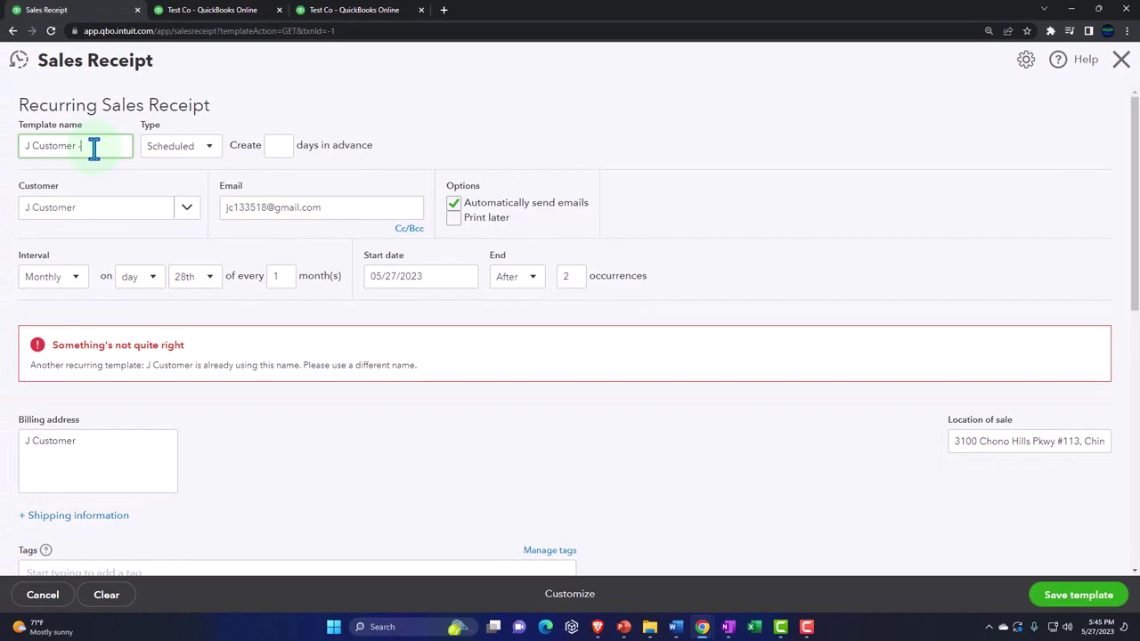
pyautogui.write('Sales R')
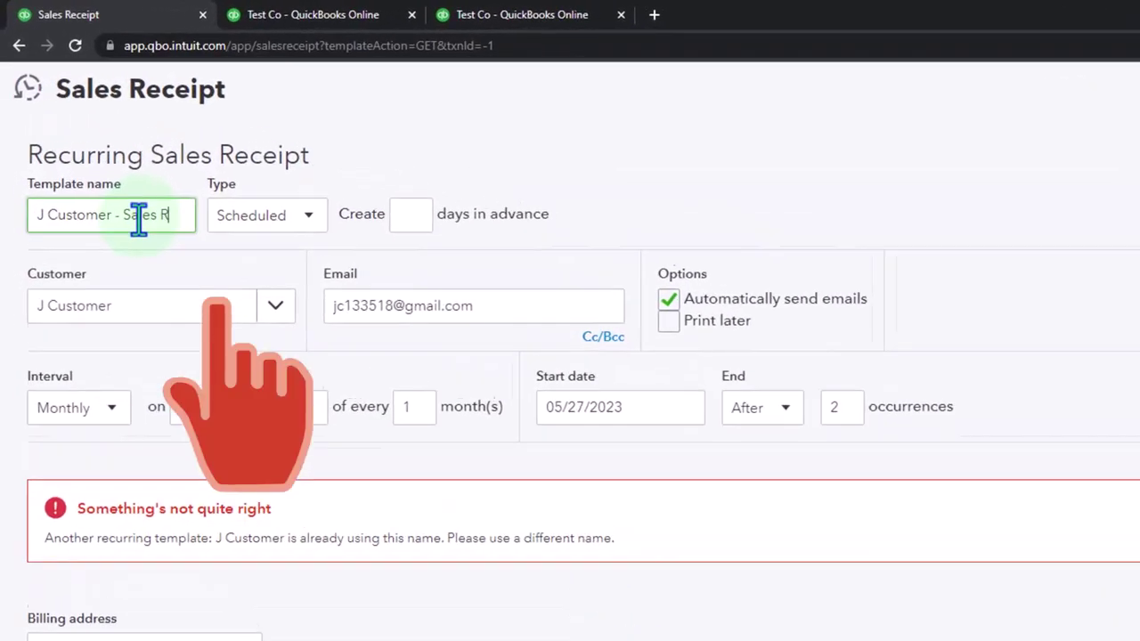
pyautogui.write('eceipts')
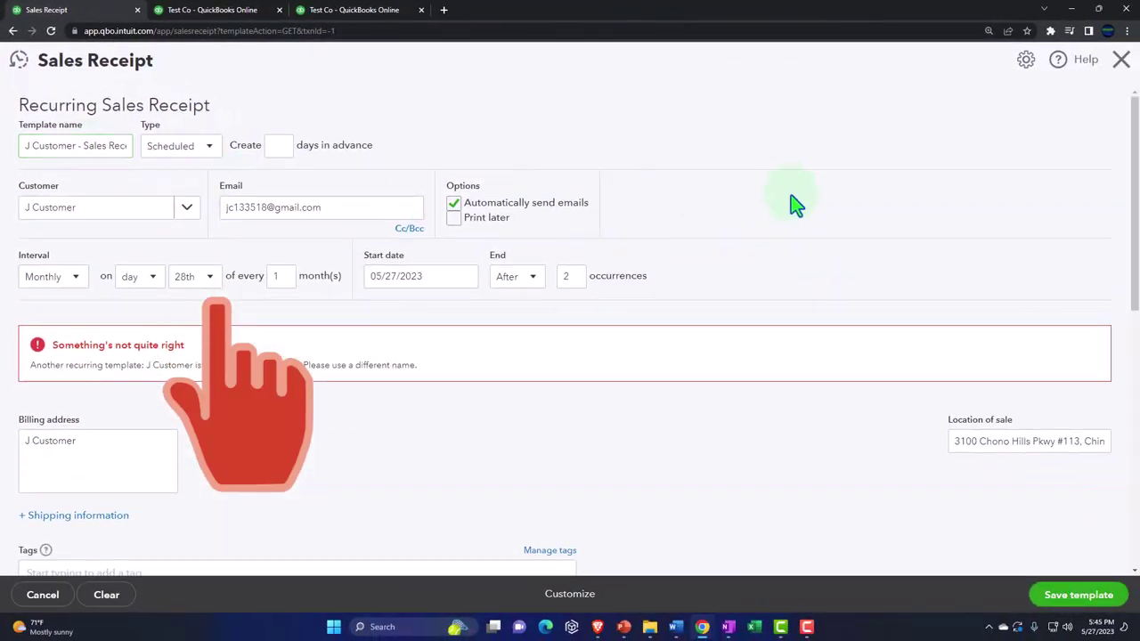
pyautogui.scroll(-5, 797, 213)
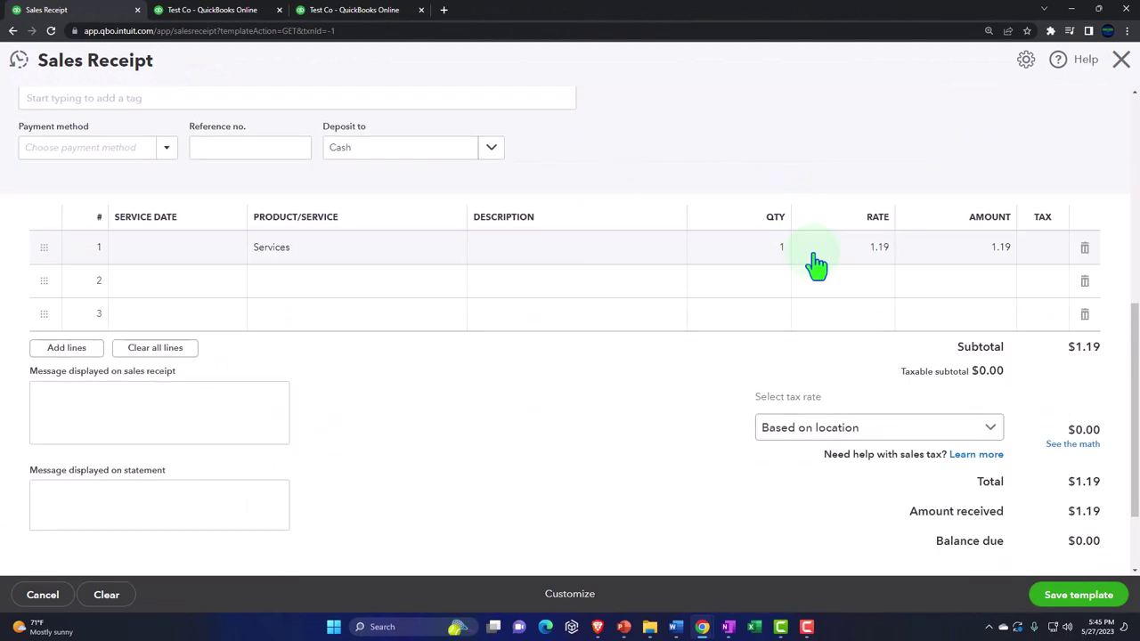
pyautogui.click(1061, 604)
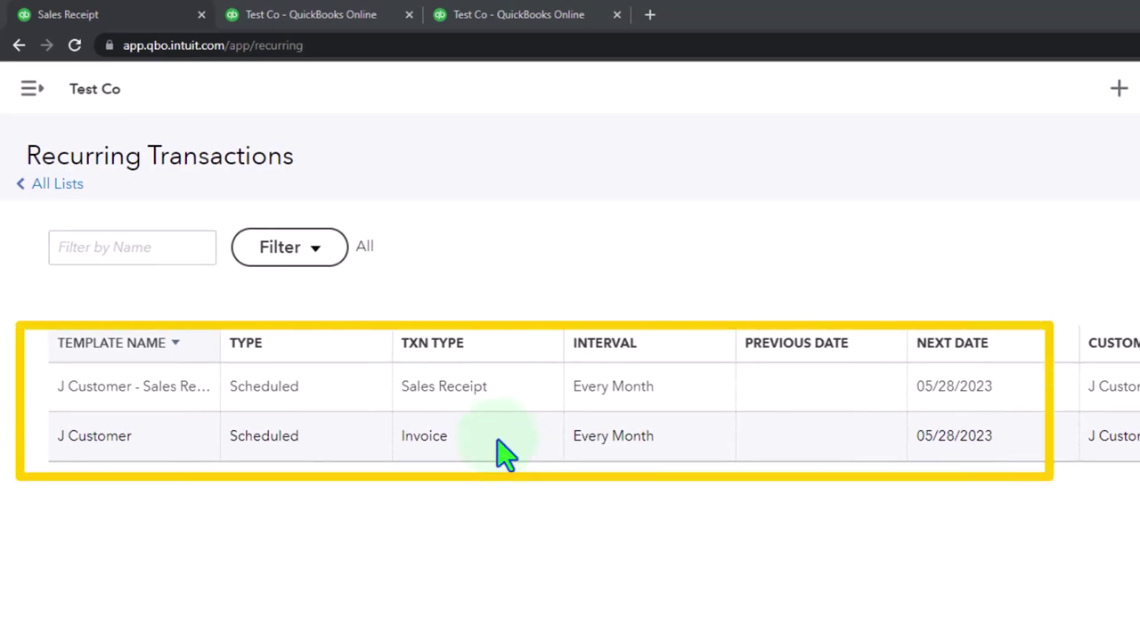
# - Go to Sales and browse the All sales transactions list
pyautogui.click(30, 89)
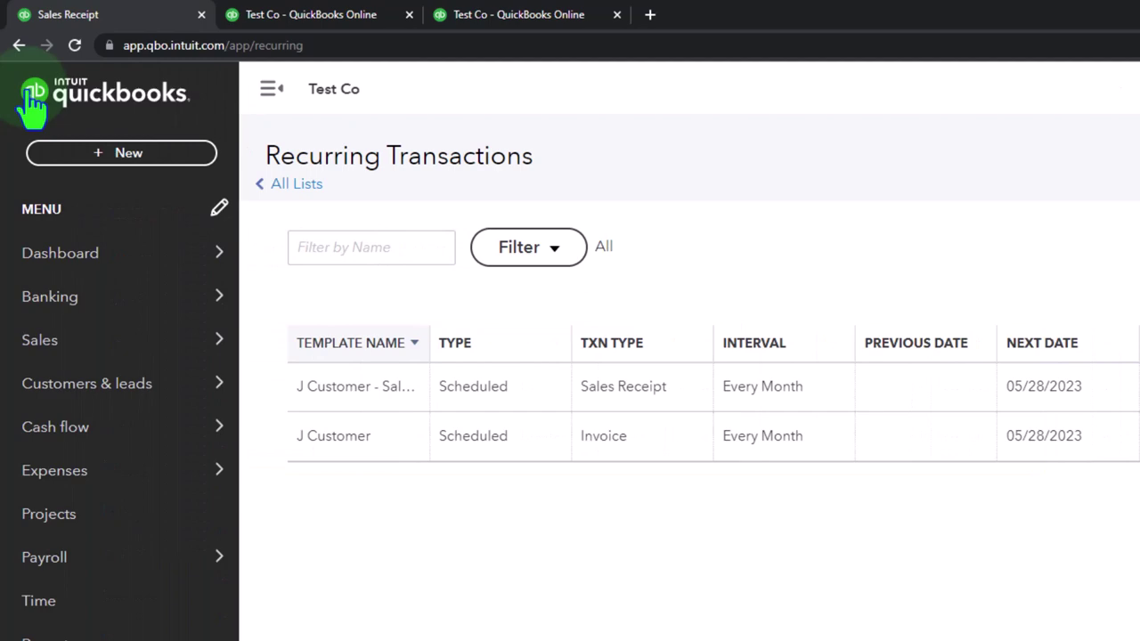
pyautogui.moveTo(49, 354)
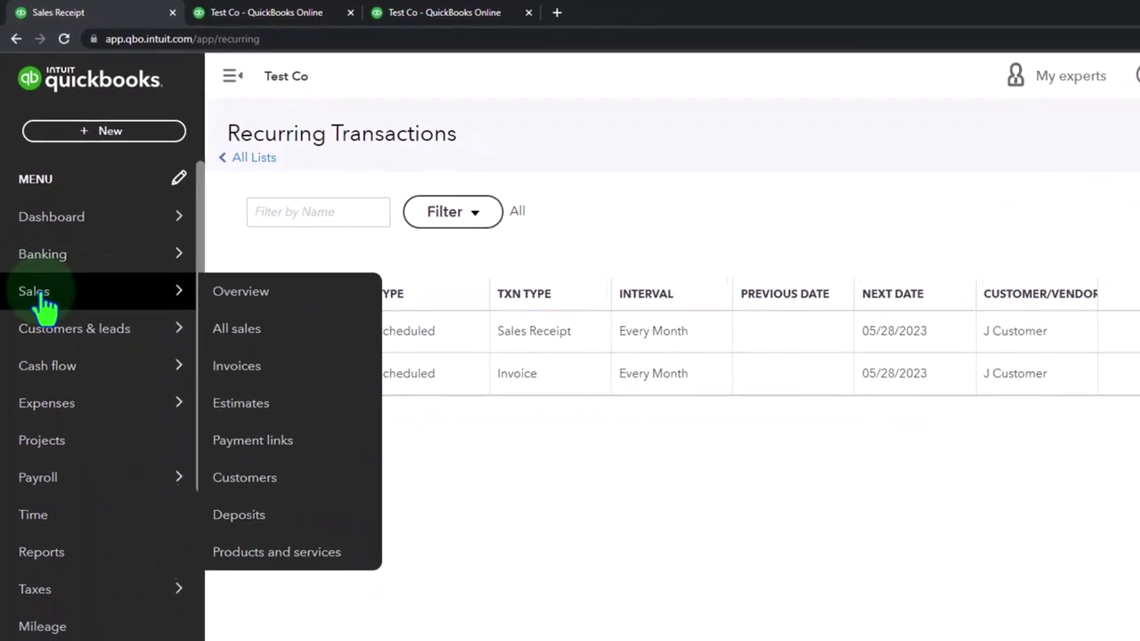
pyautogui.click(43, 303)
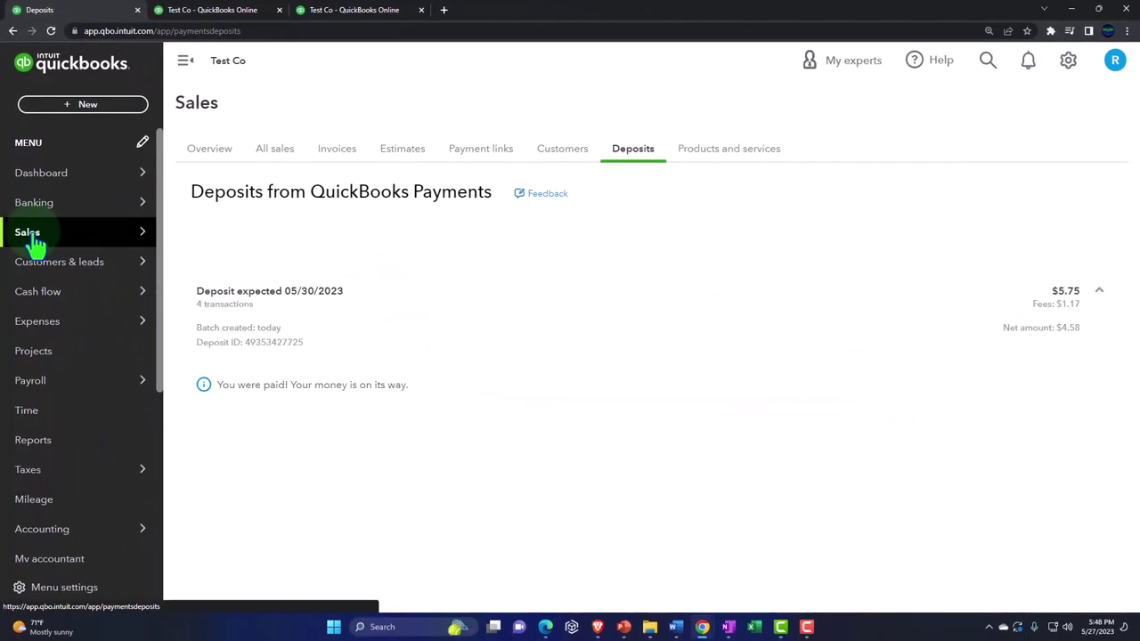
pyautogui.click(269, 159)
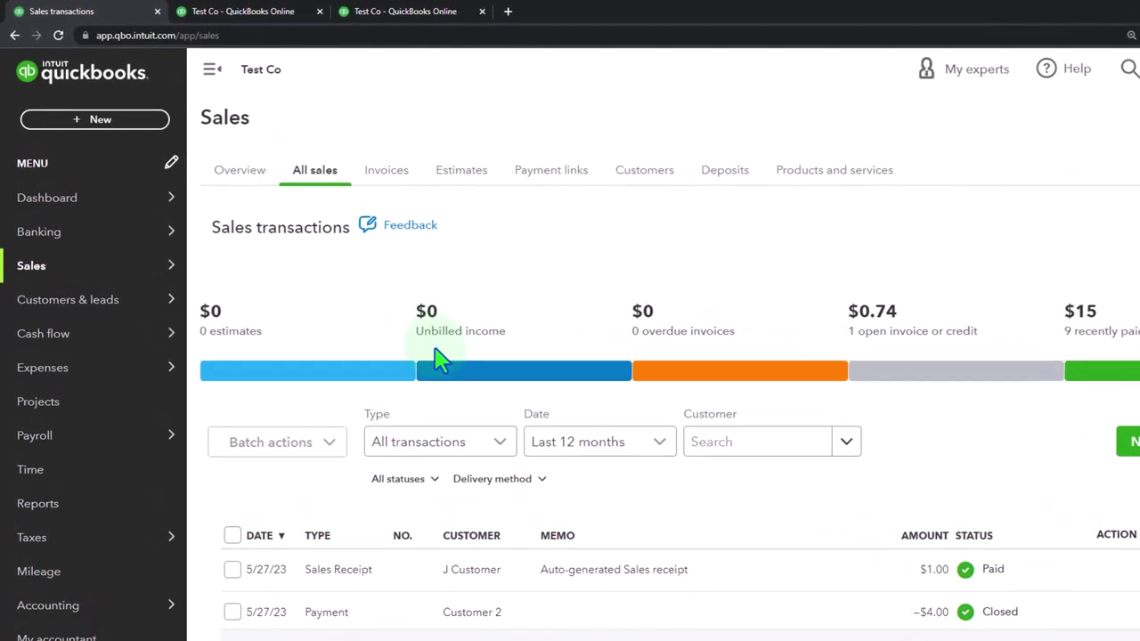
pyautogui.scroll(-3, 383, 392)
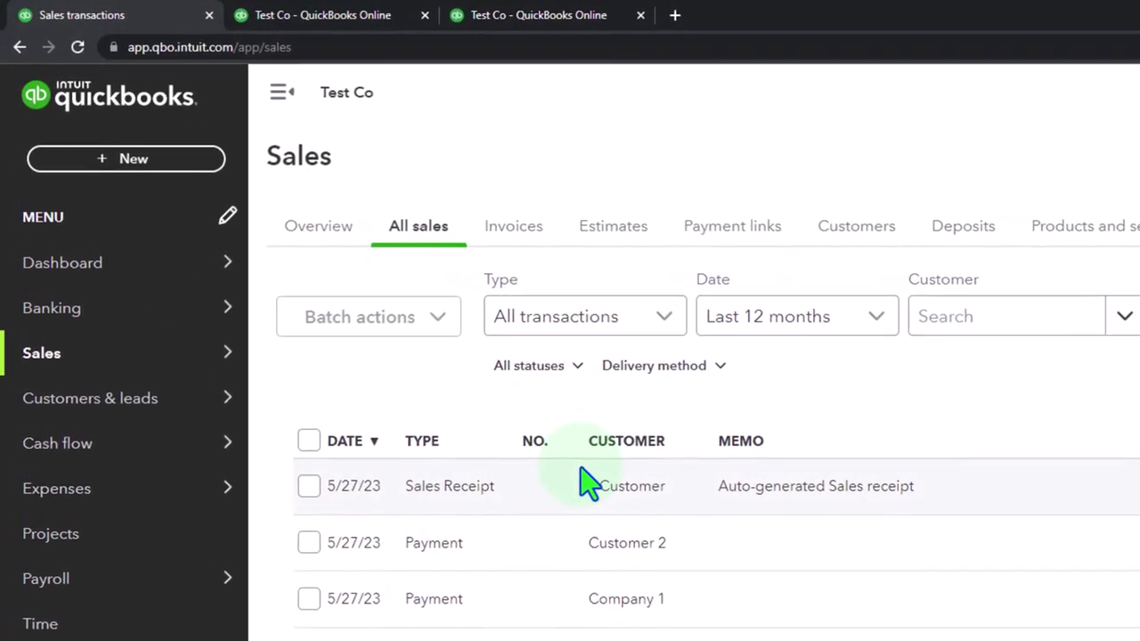
pyautogui.scroll(-5, 583, 481)
pyautogui.scroll(5, 587, 485)
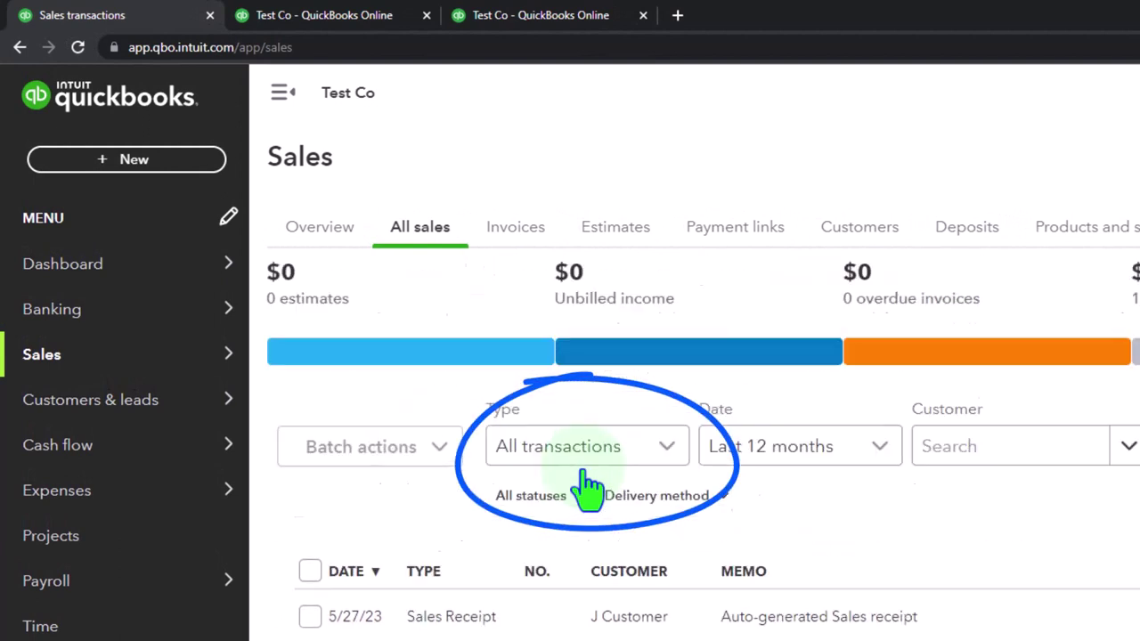
# - Open J Customer from the Customers list and scroll to its 05/27/2023 sales receipt
pyautogui.click(846, 233)
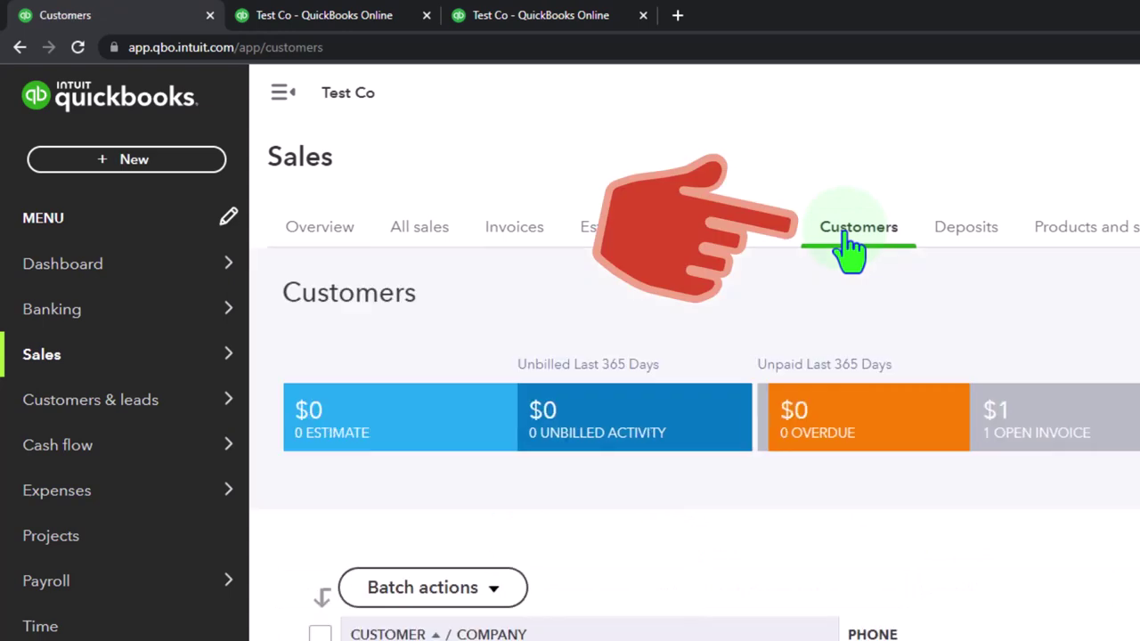
pyautogui.scroll(-2, 735, 496)
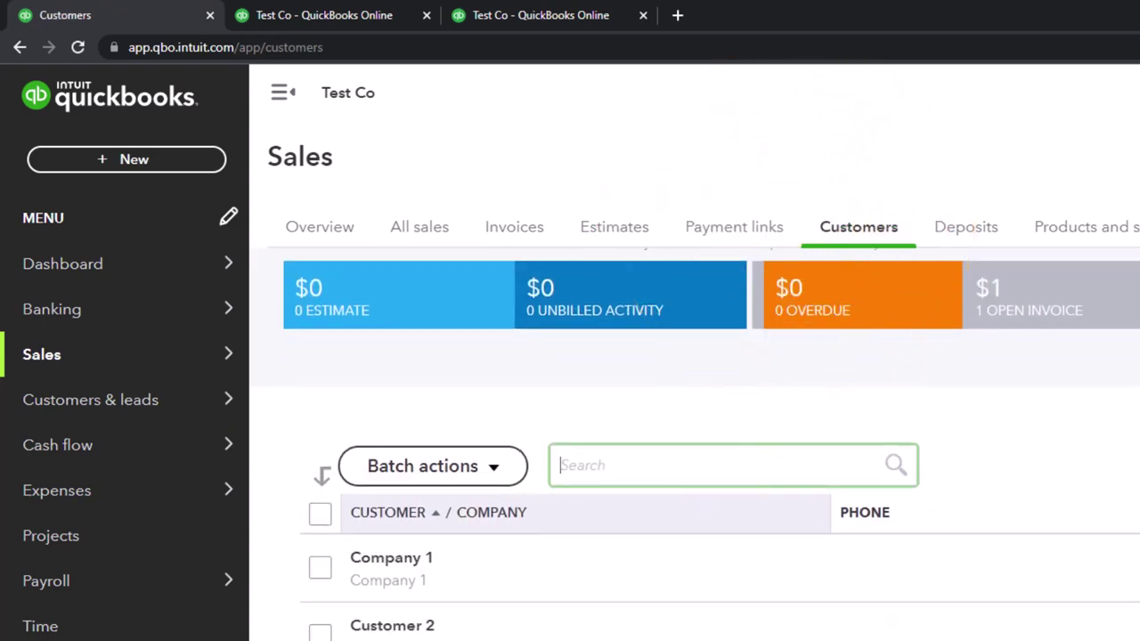
pyautogui.click(389, 634)
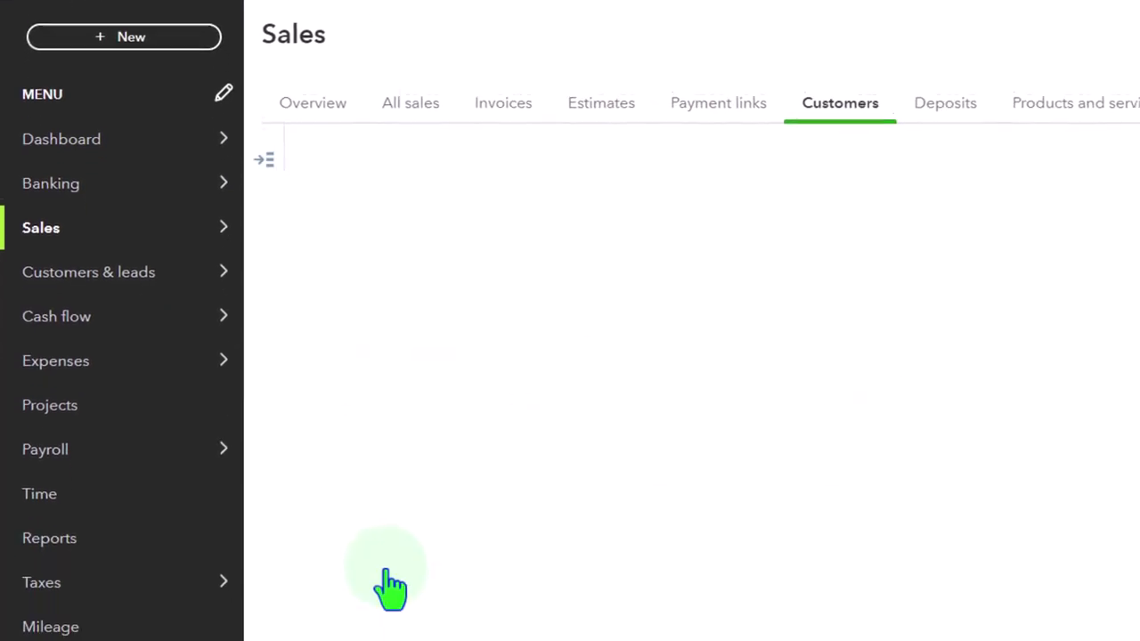
pyautogui.scroll(-3, 385, 490)
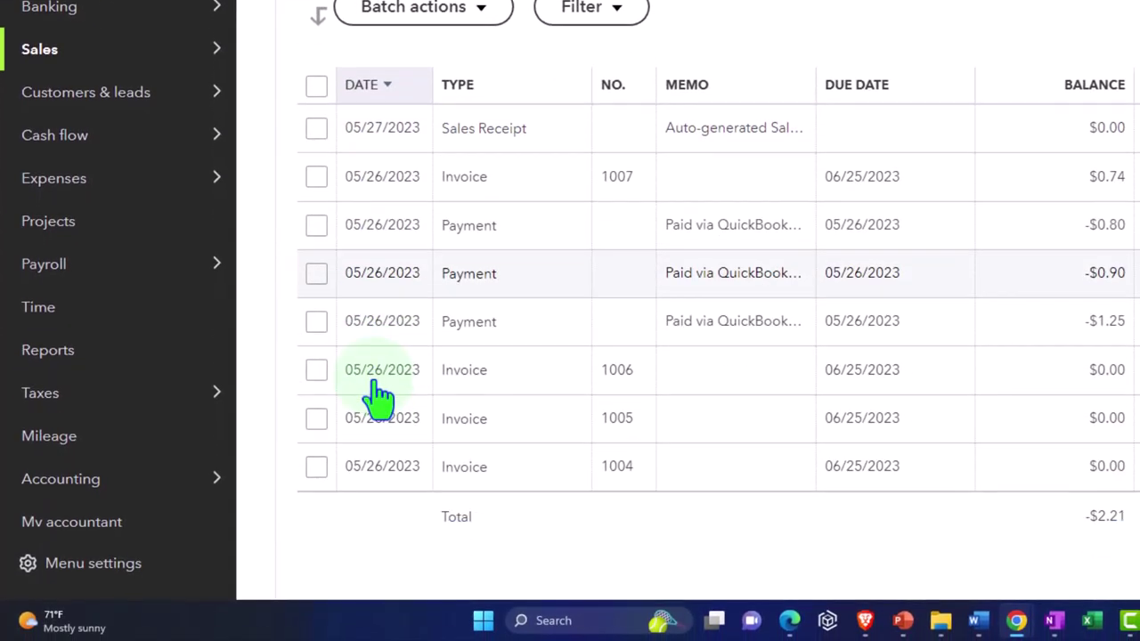